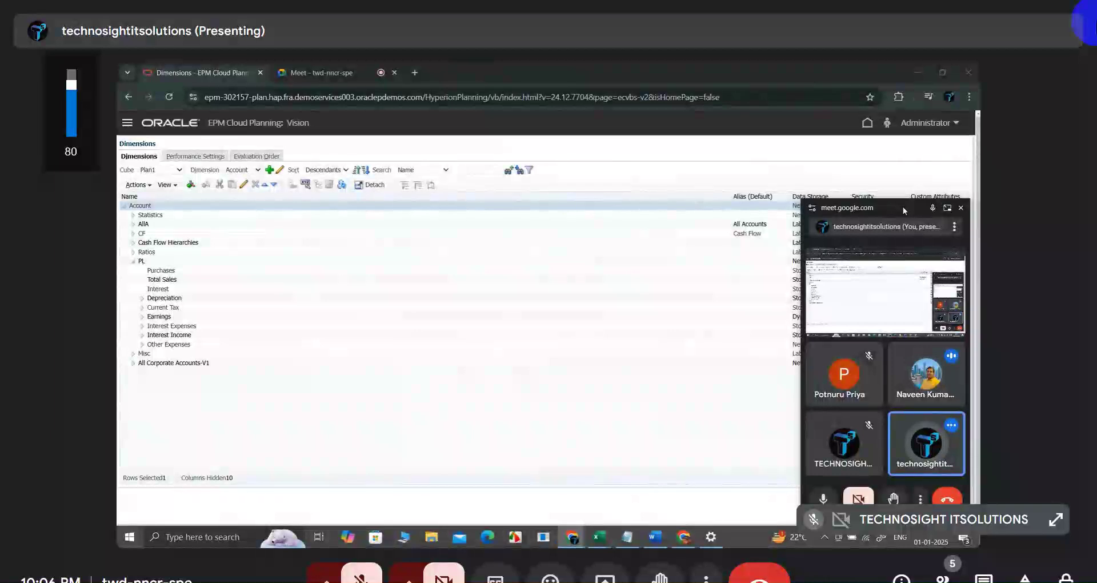
Leave the Dimensions page and open the data form Naveen_Form from the Data Entry list.
click(960, 207)
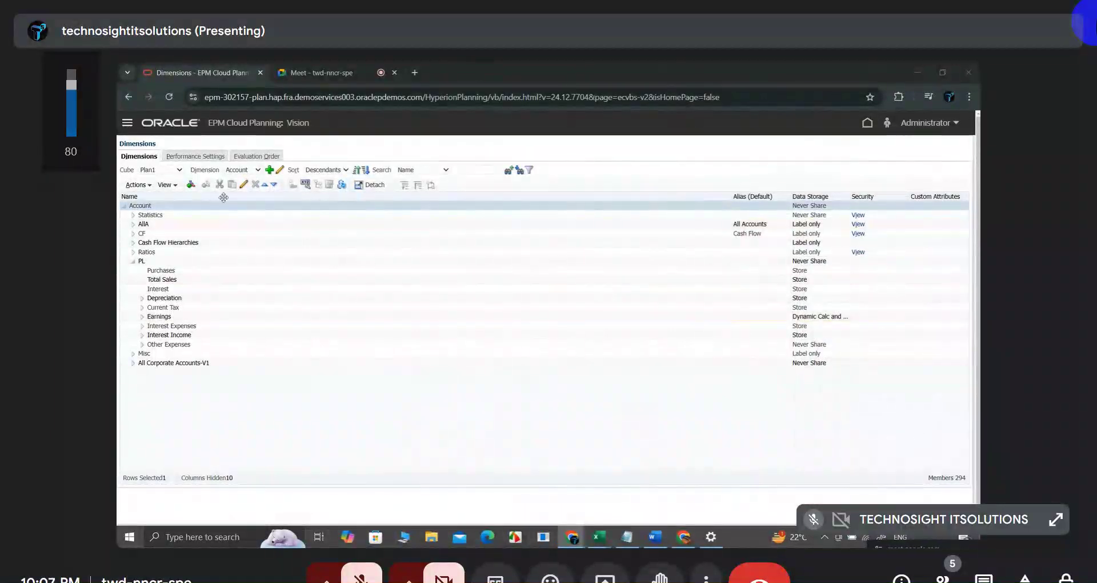
click(173, 122)
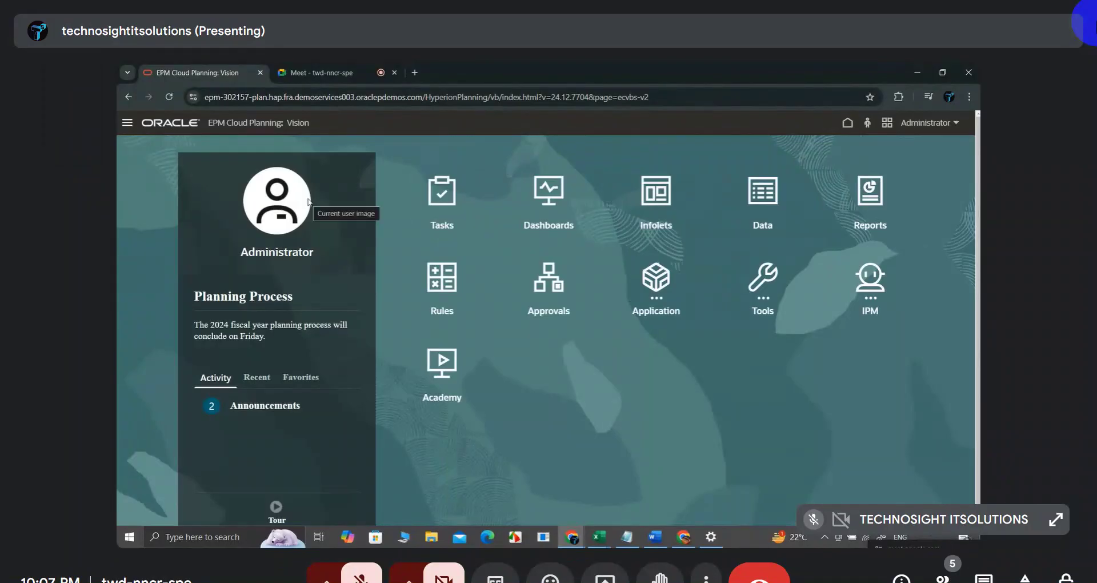
click(760, 183)
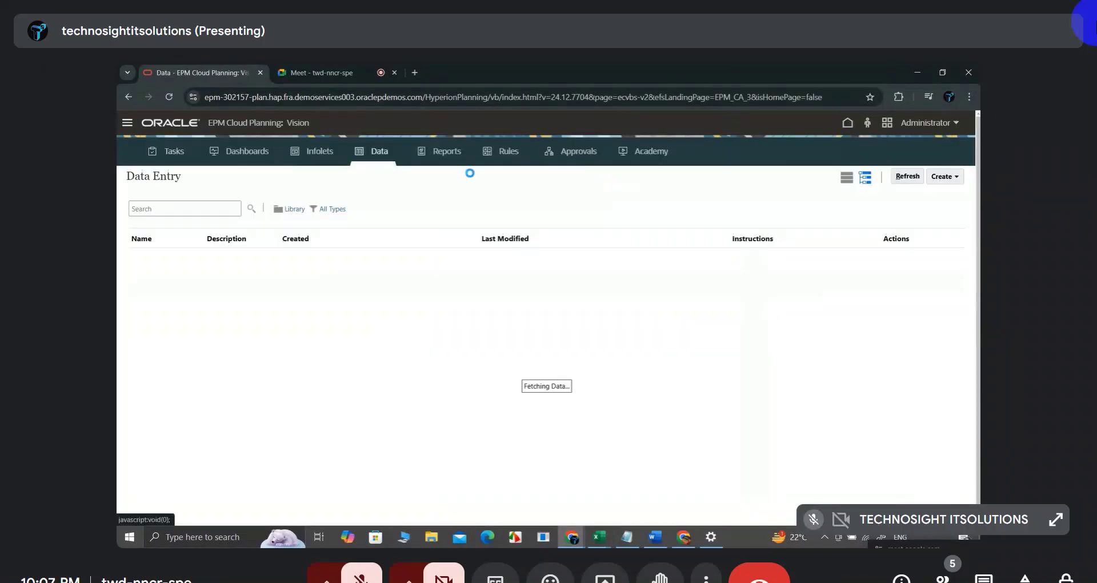
scroll(240, 362, down, 3)
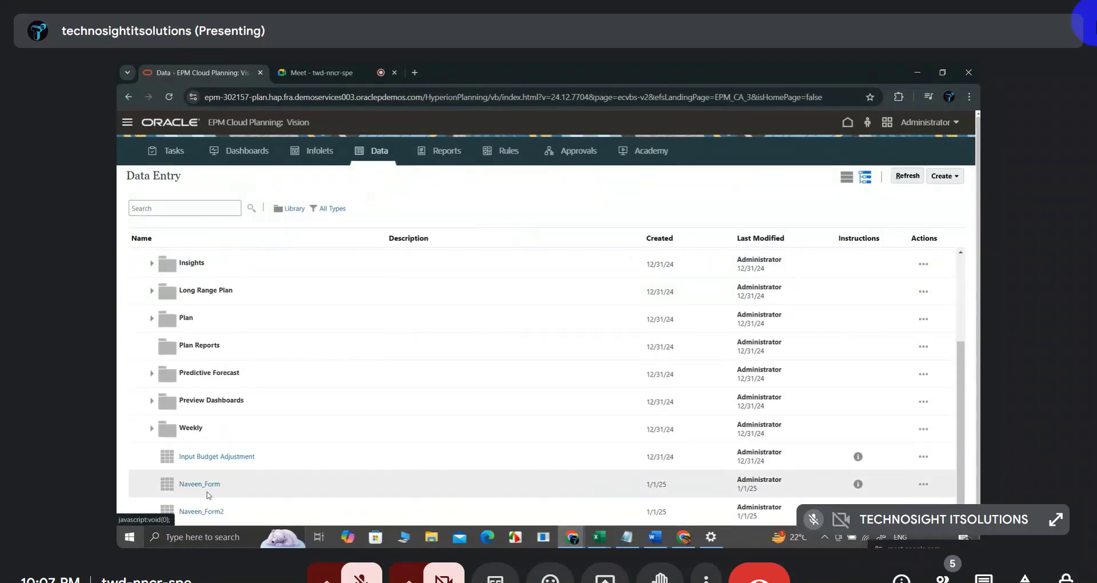
click(201, 485)
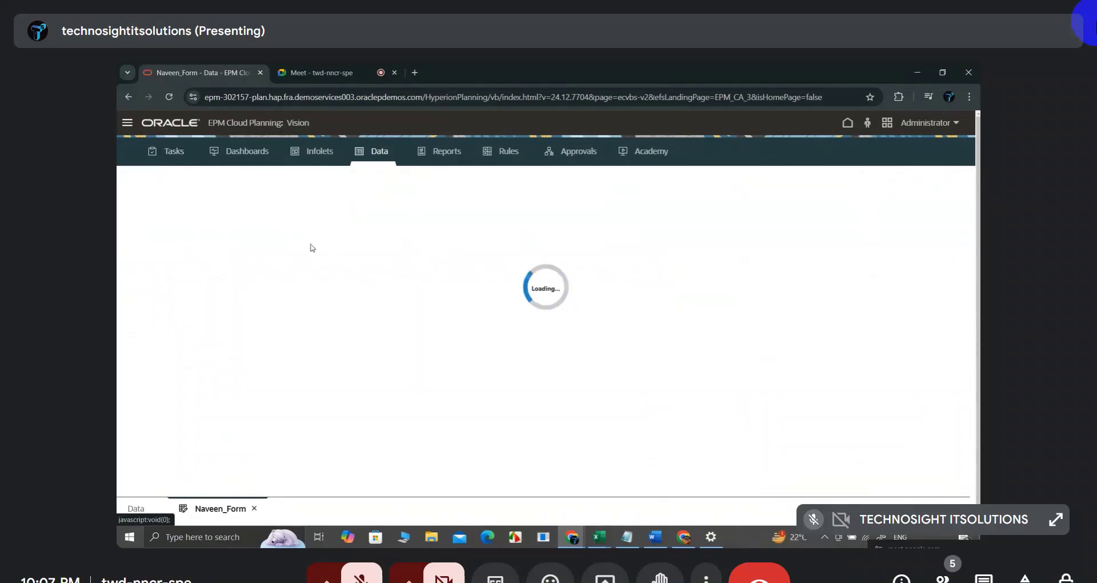
click(501, 326)
click(594, 317)
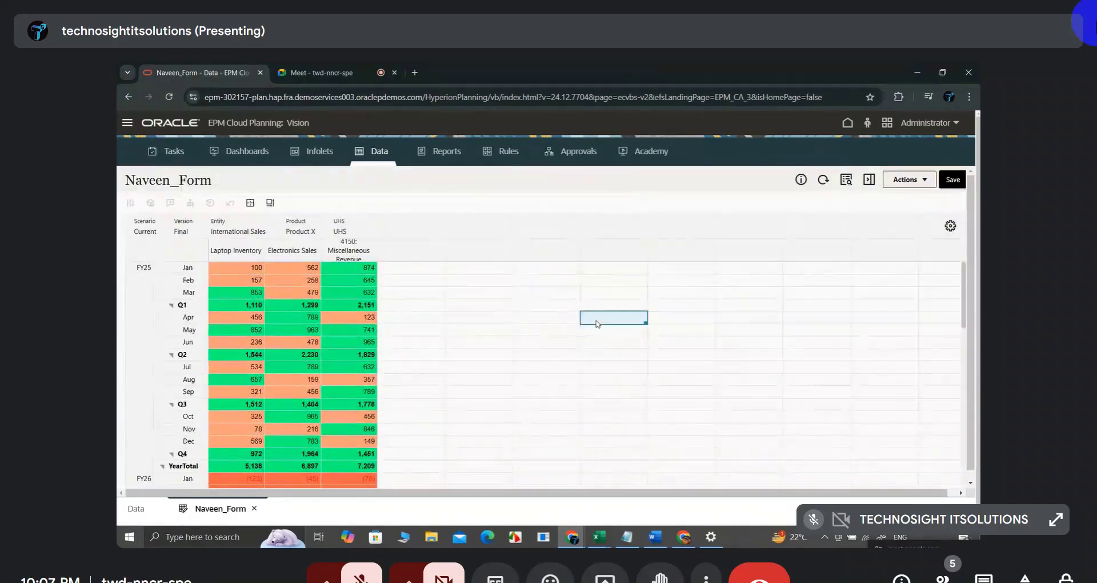
Examine the context options and Edit commands offered for the FY25 Jan row of Naveen_Form.
right_click(170, 270)
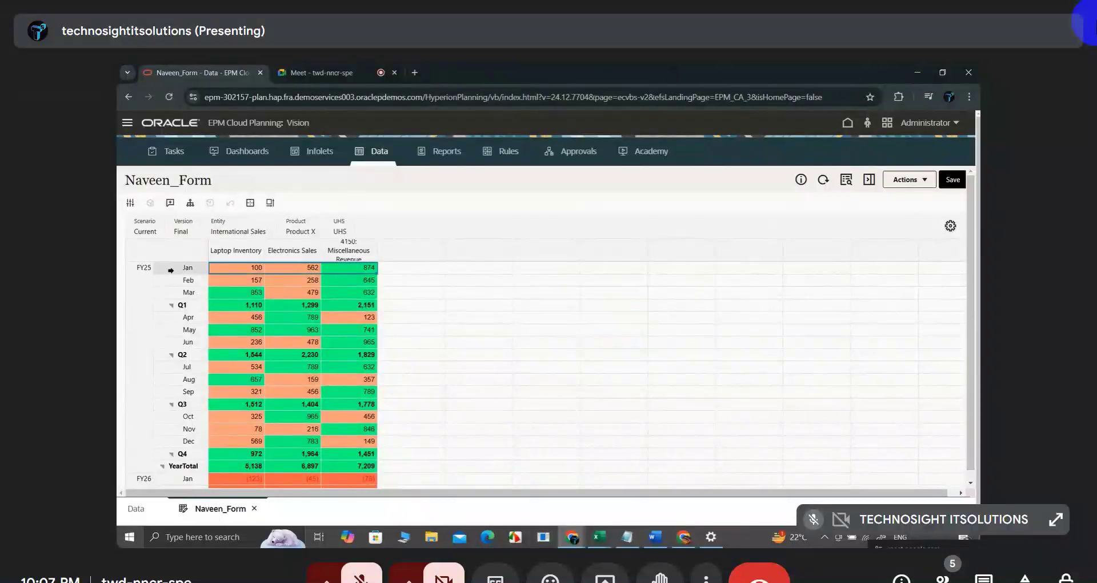
click(596, 296)
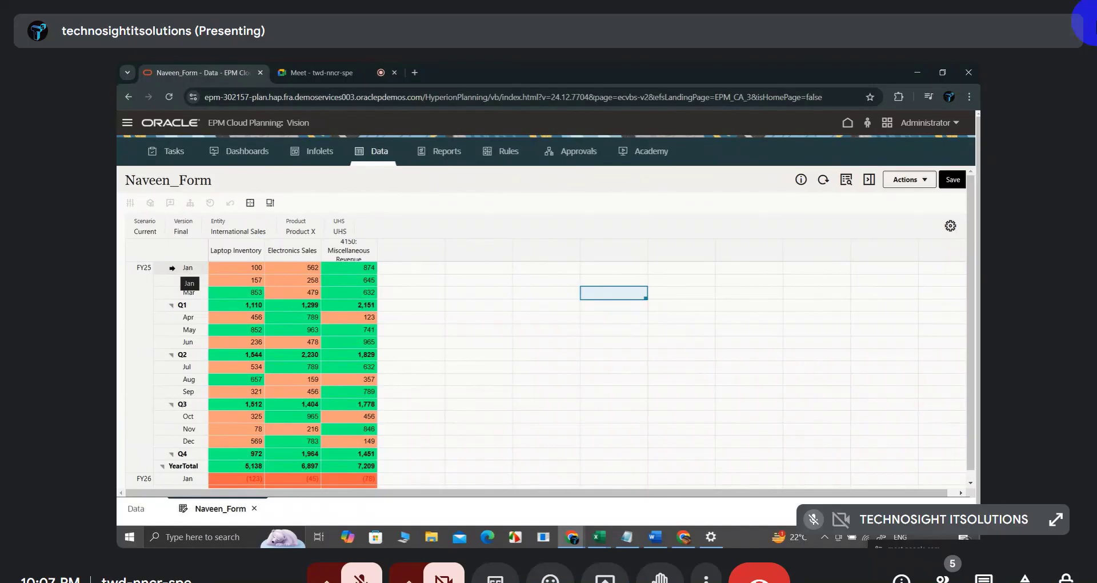
right_click(188, 268)
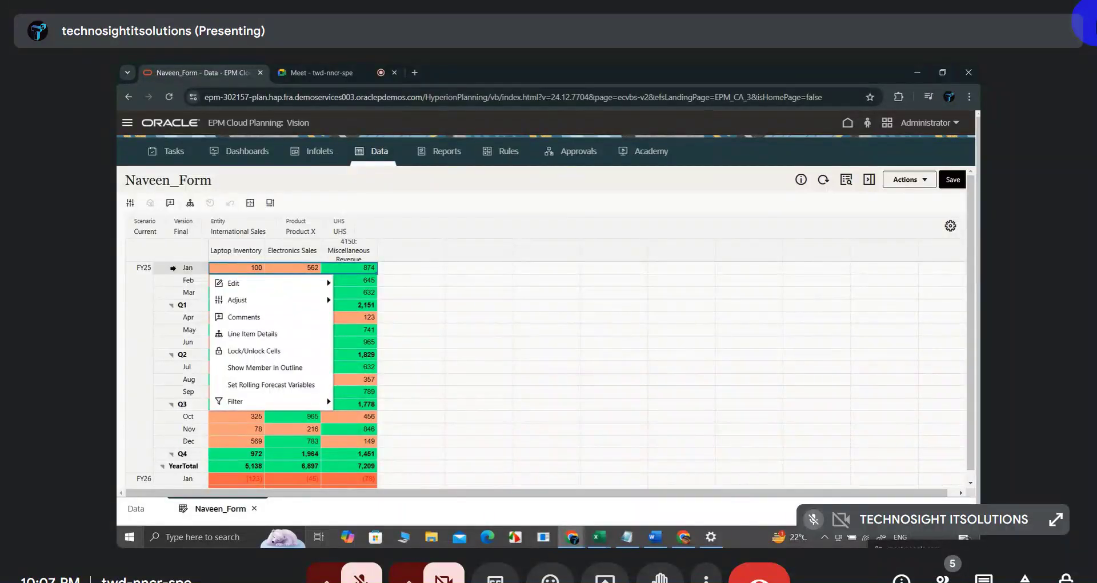
mouse_move(238, 282)
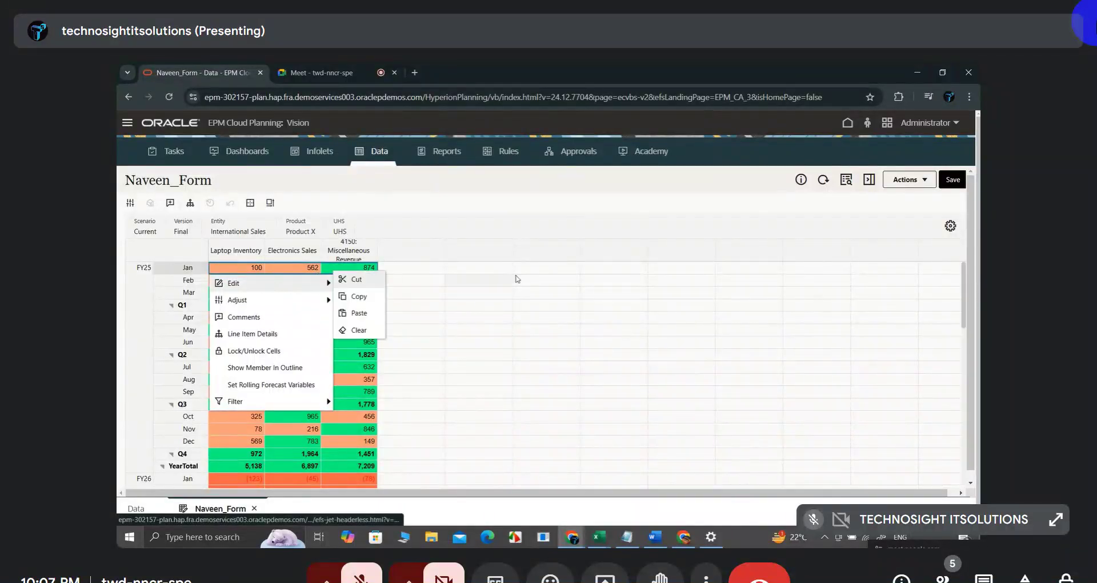
click(499, 304)
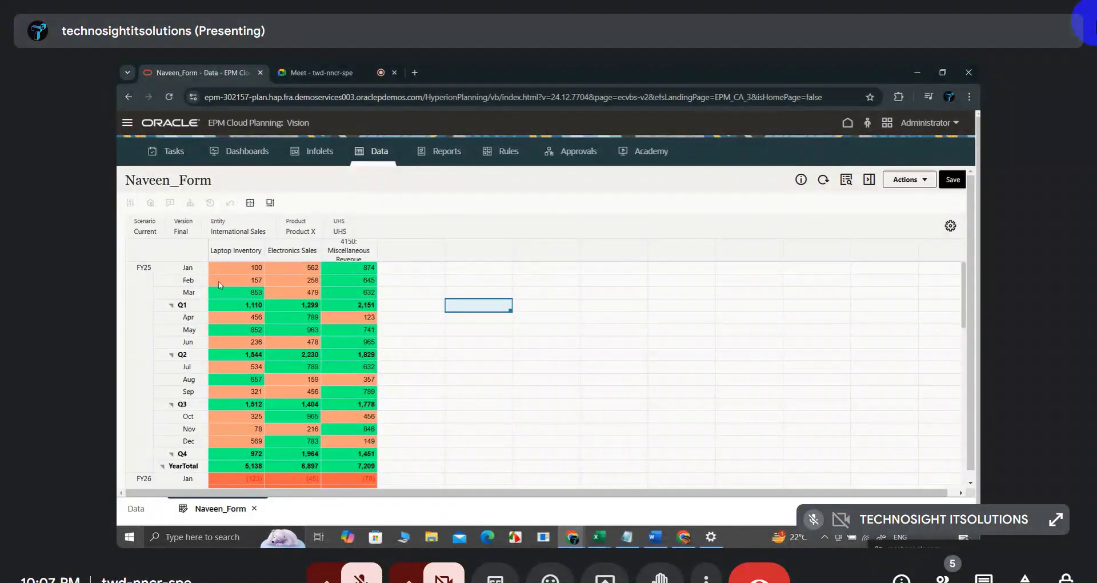
click(184, 268)
right_click(274, 275)
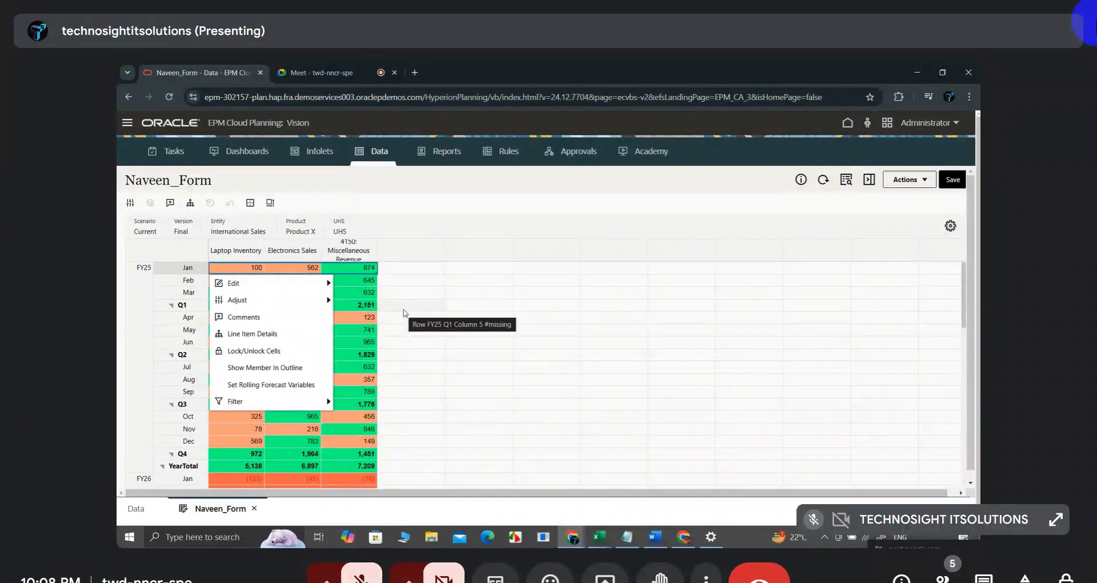
mouse_move(258, 284)
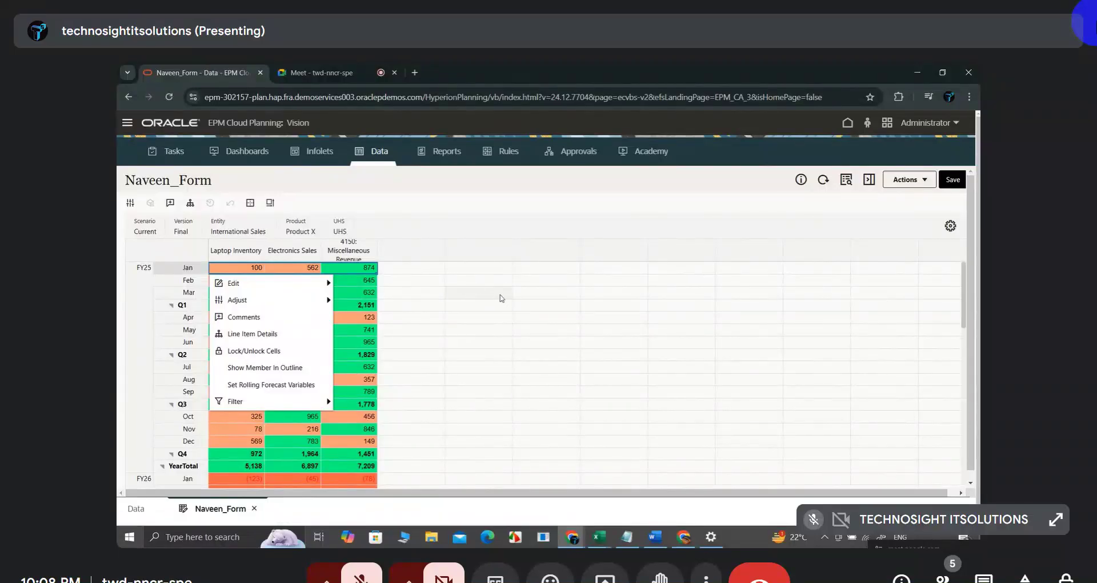
click(478, 287)
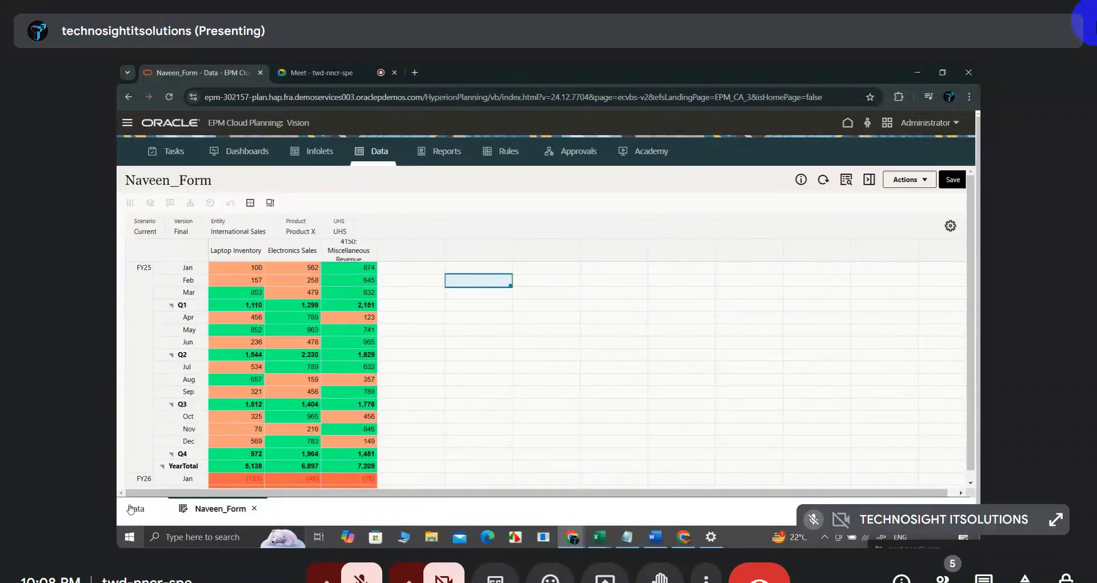
Open the data form Naveen_Form2 from the Data Entry list as well.
scroll(311, 439, down, 5)
click(209, 487)
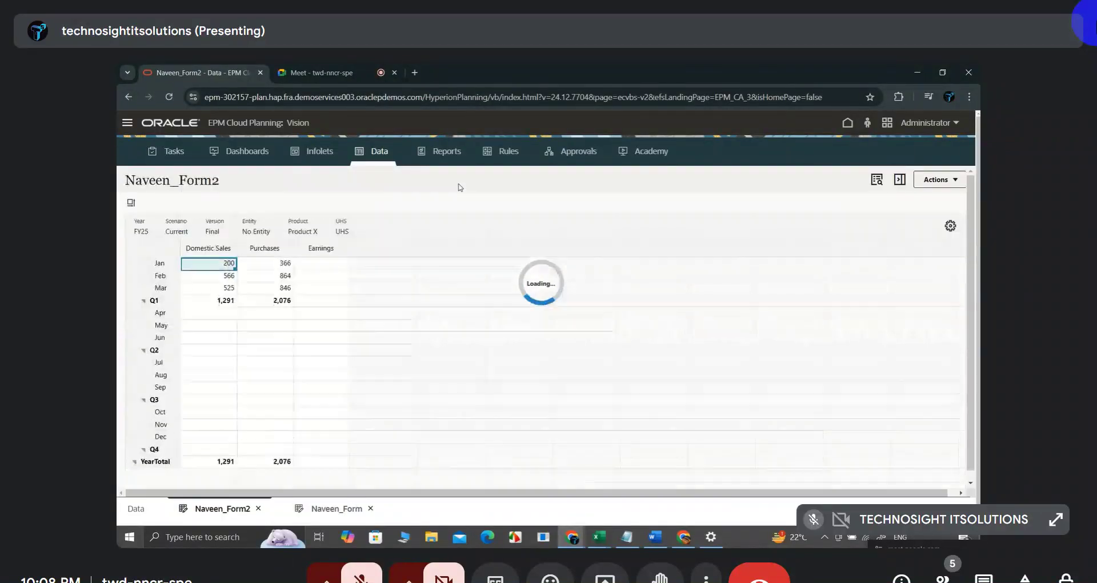
click(468, 339)
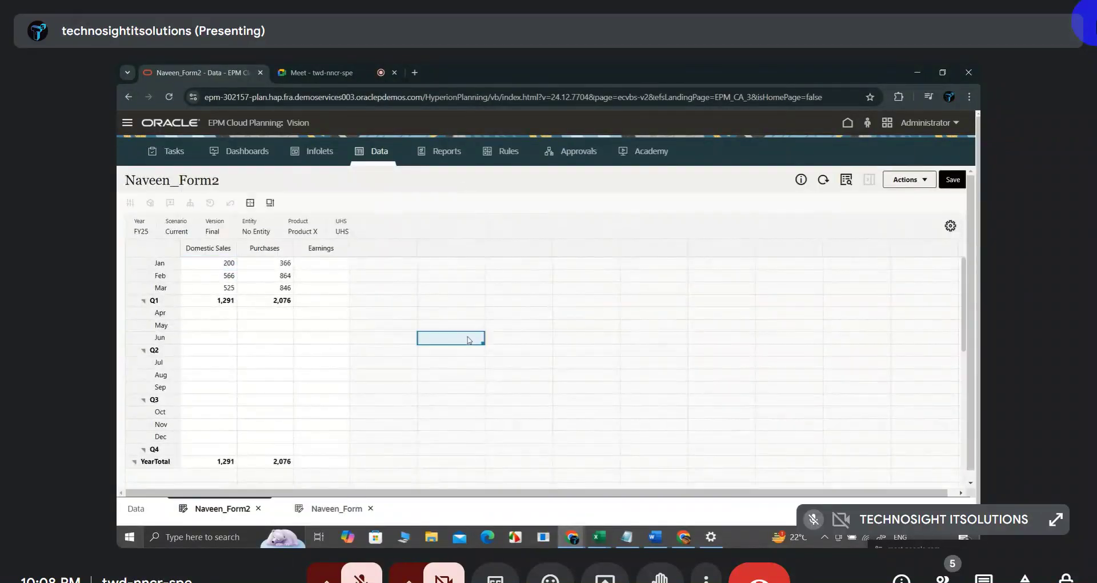
Check the FY25 Jan row's context options in Naveen_Form again and return to Naveen_Form2.
click(344, 510)
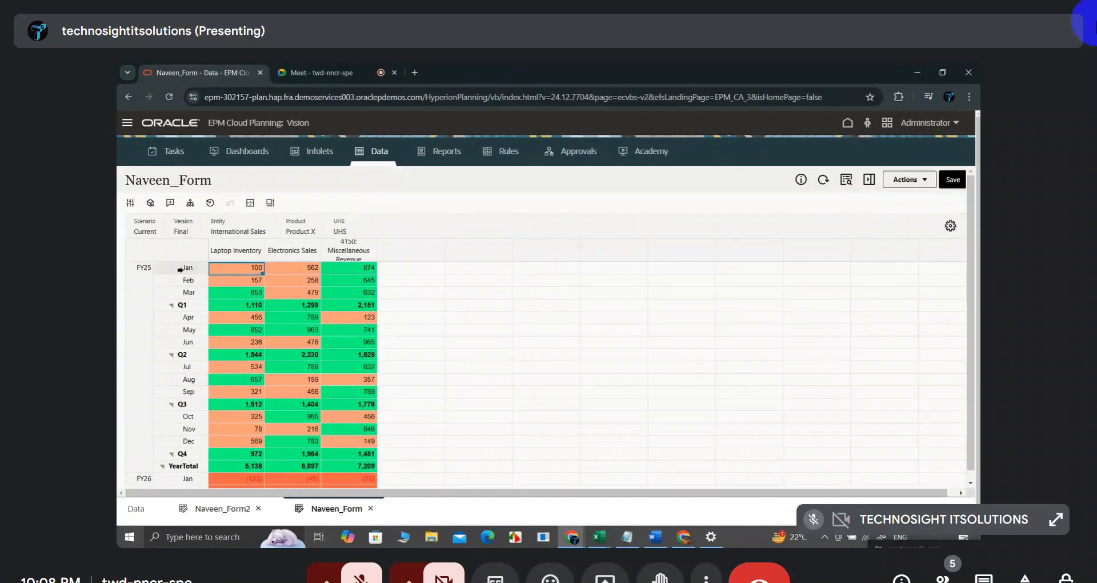
right_click(180, 269)
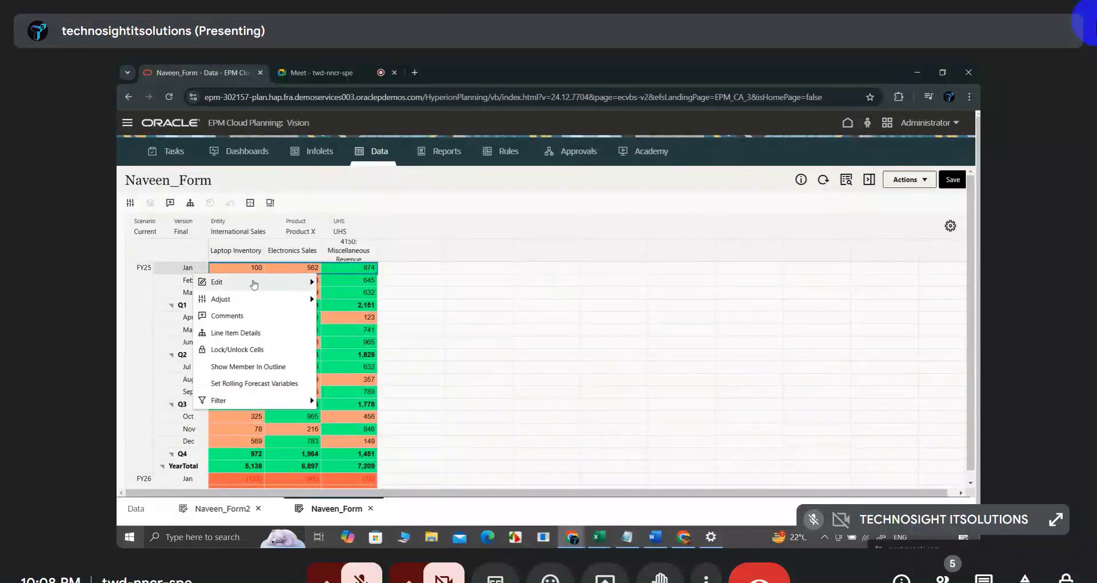
mouse_move(310, 281)
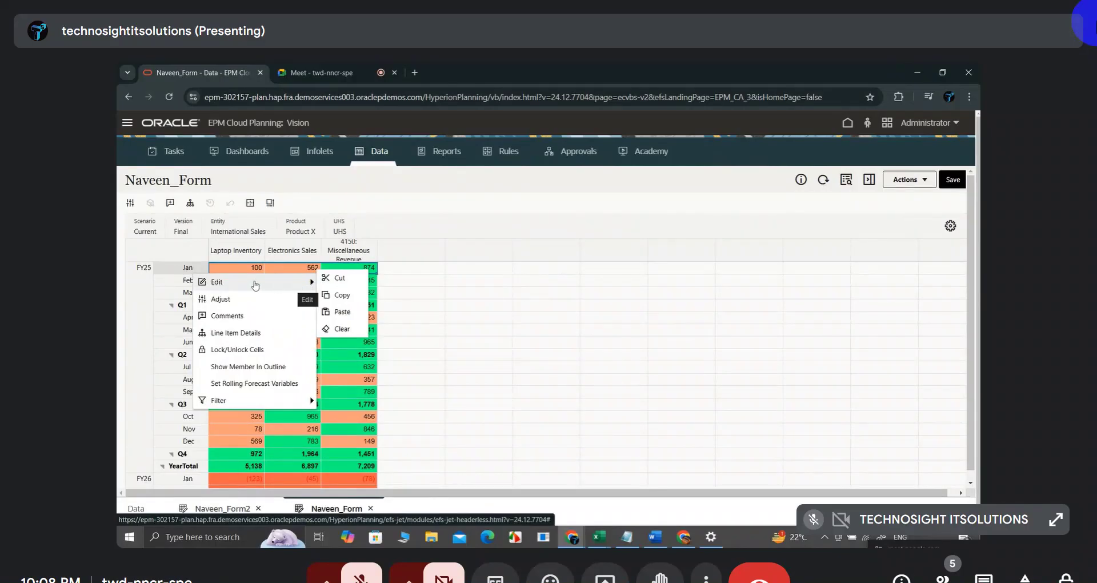
click(478, 280)
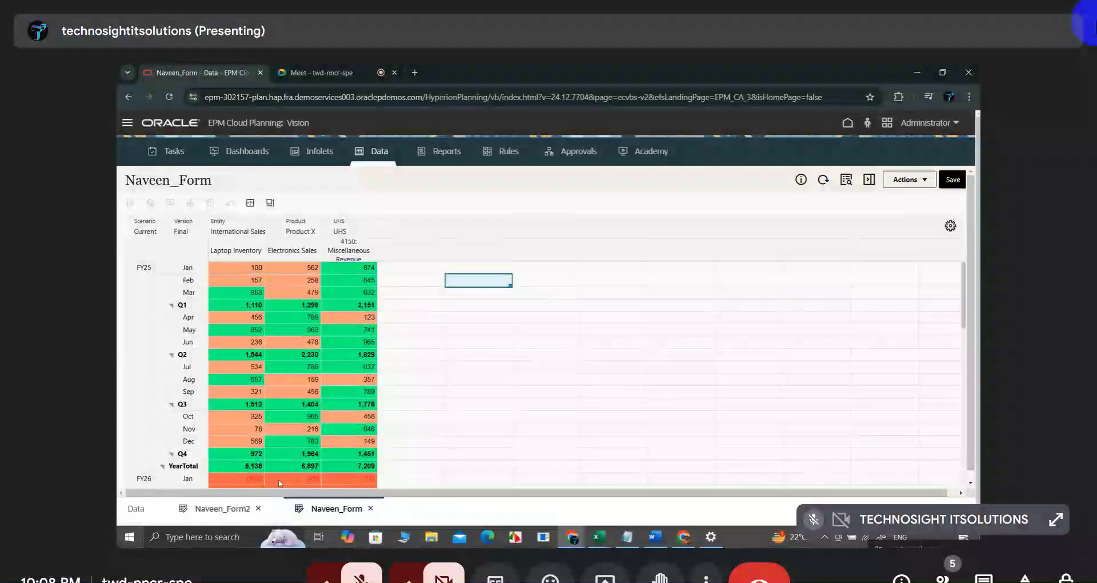
click(217, 511)
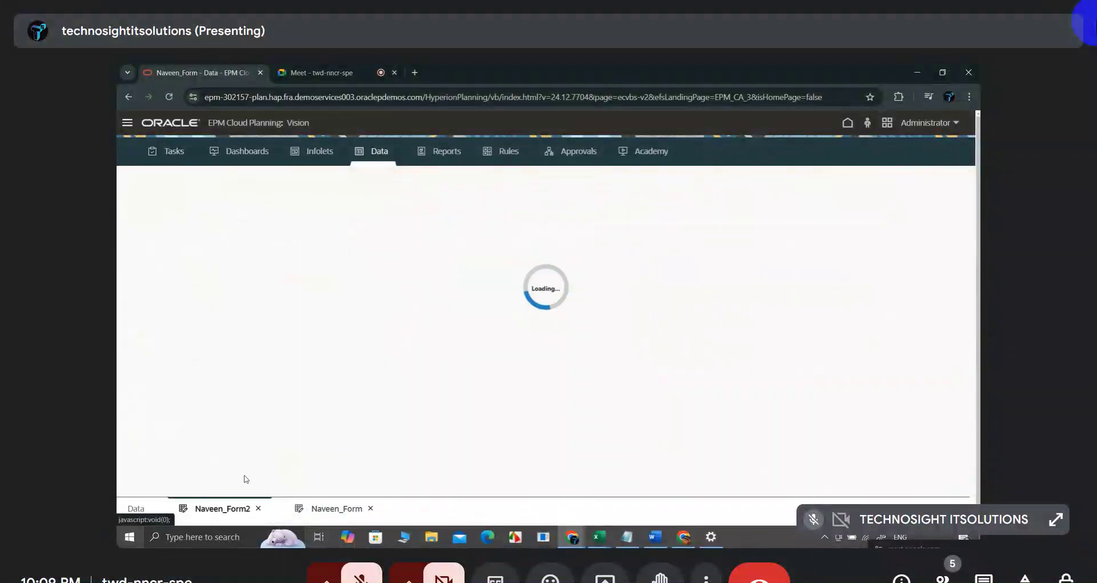
click(532, 357)
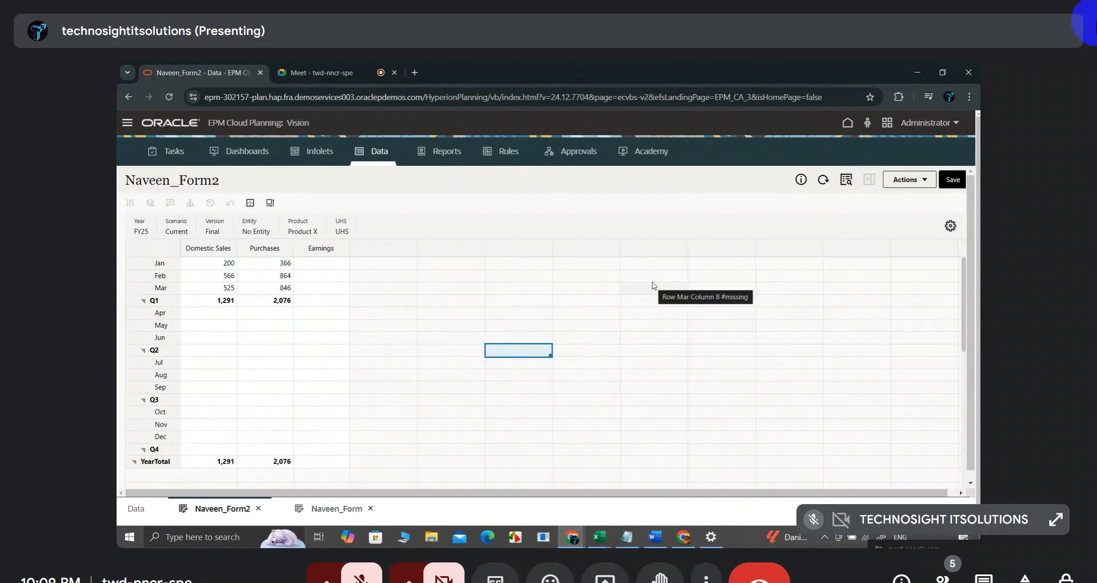
Open the Action Menus page under Create and Manage.
click(127, 125)
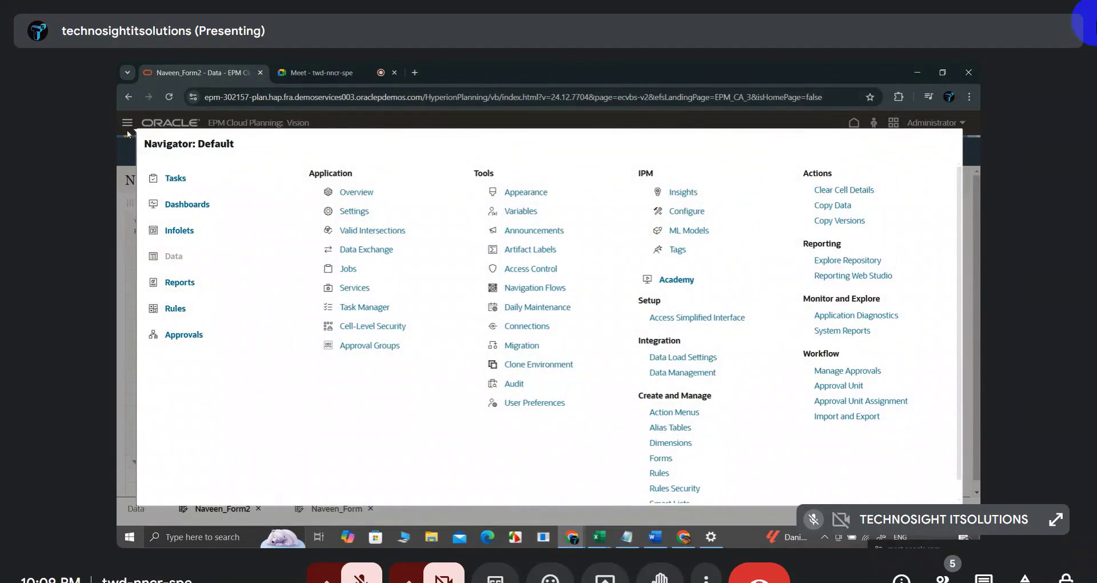
scroll(811, 284, down, 1)
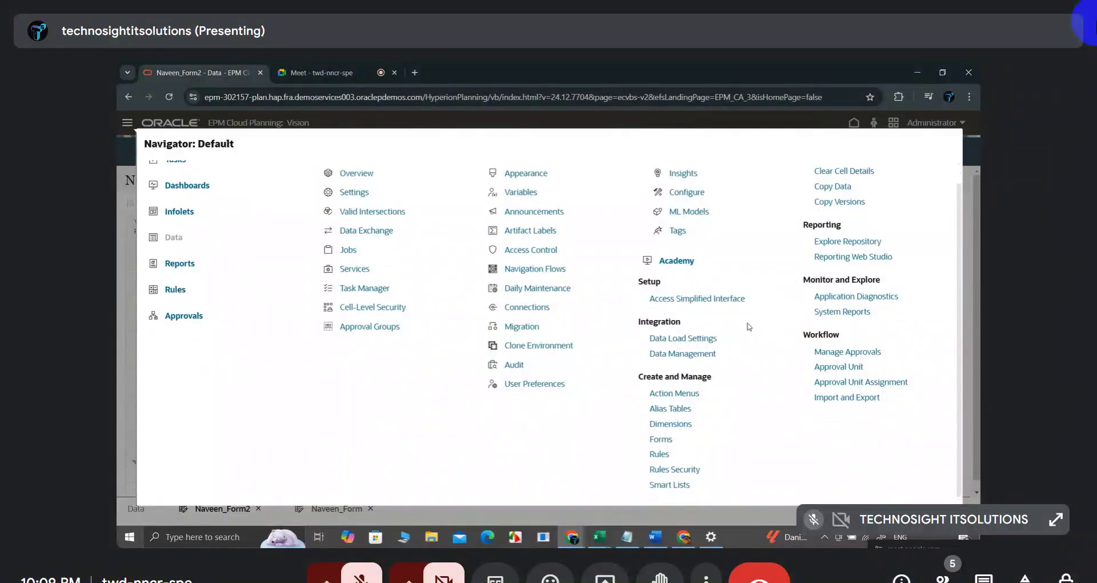
scroll(746, 330, up, 1)
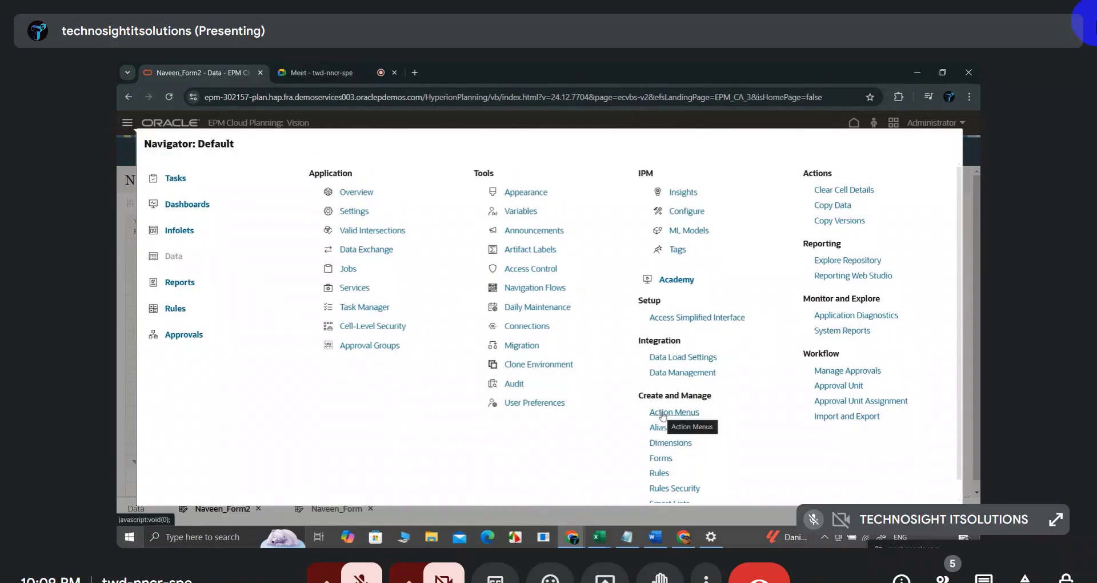
drag(638, 396, 702, 396)
click(733, 423)
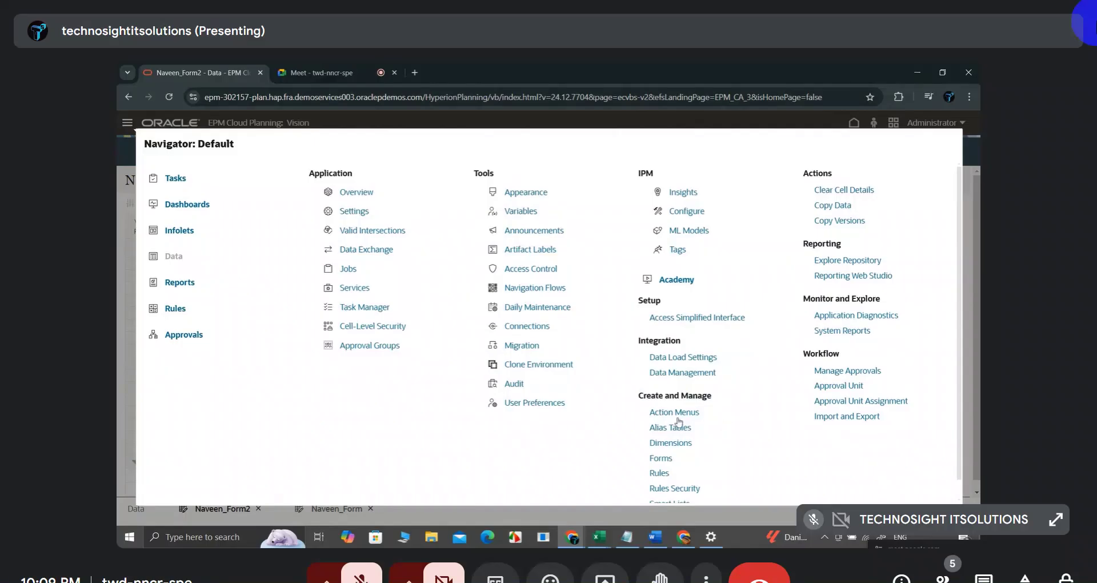
click(670, 417)
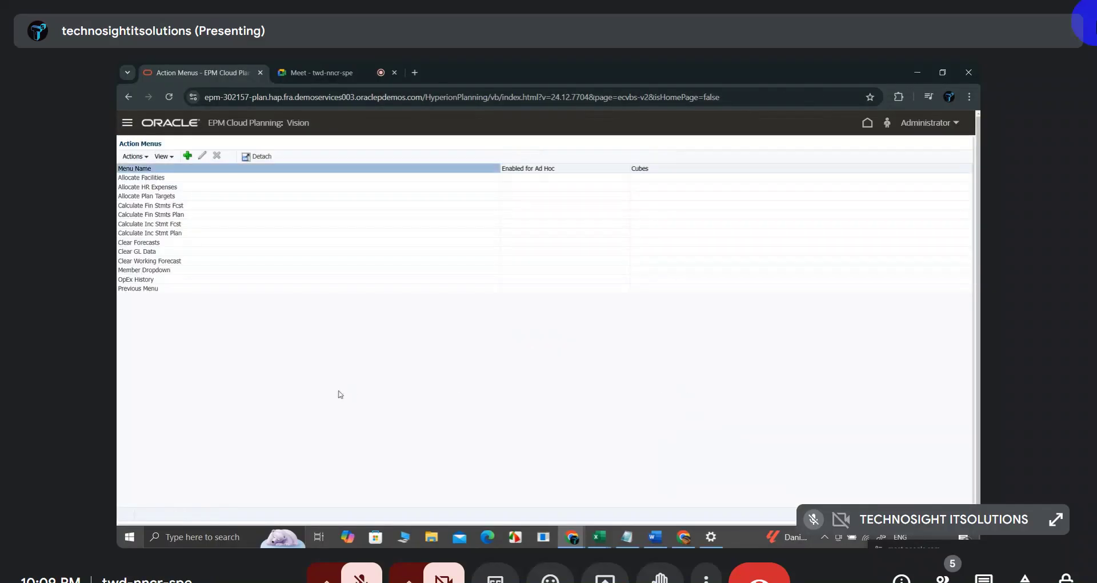
Create a new action menu named Action_Menu1 with ad hoc use left disabled.
click(190, 161)
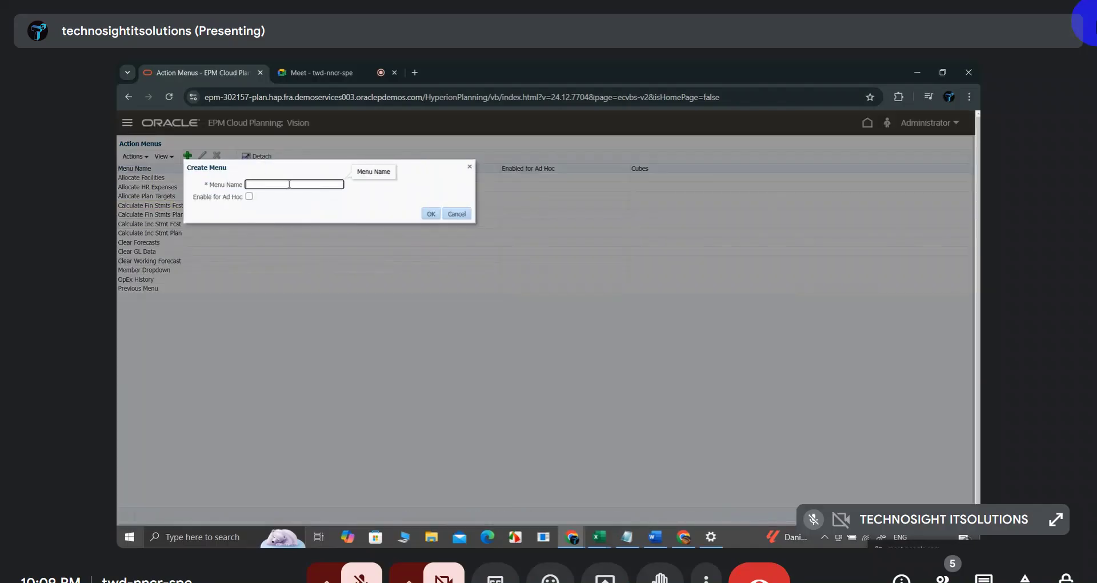
text(Action_Menu1)
click(431, 215)
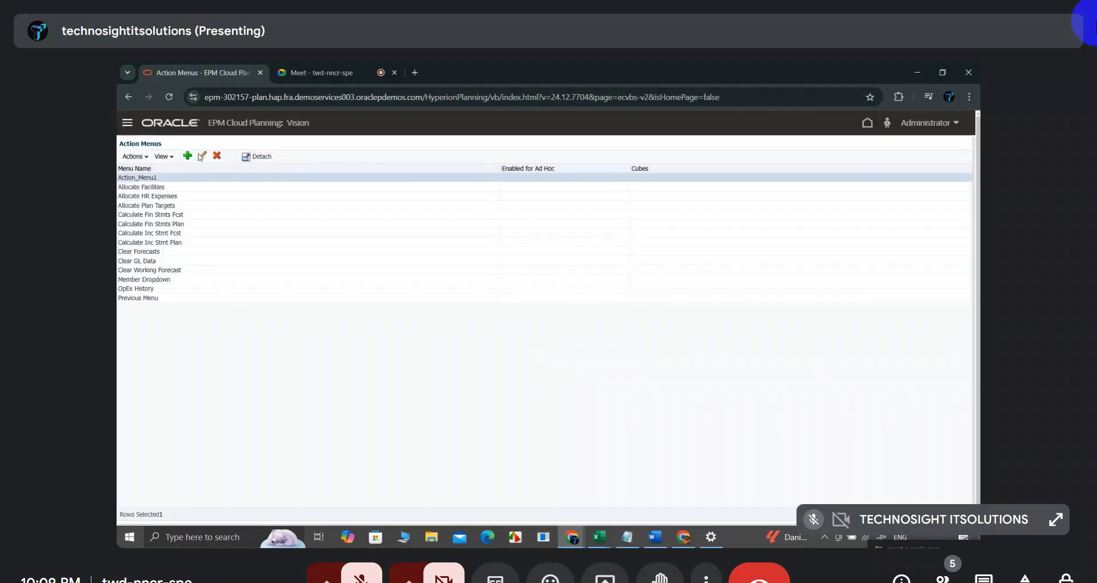
Open Action_Menu1 for editing and start adding a child menu item.
click(201, 157)
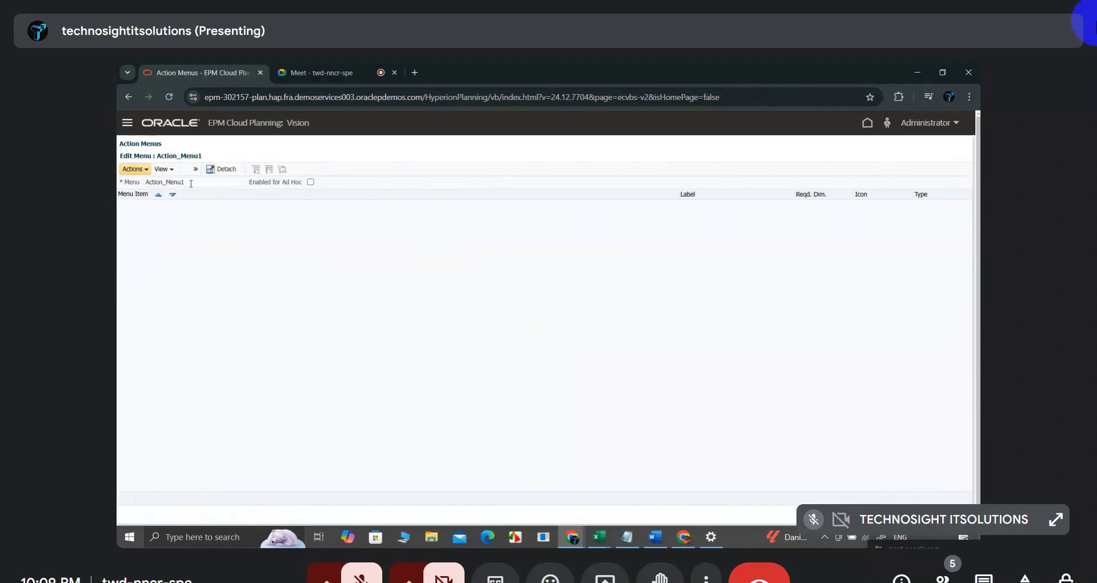
click(194, 171)
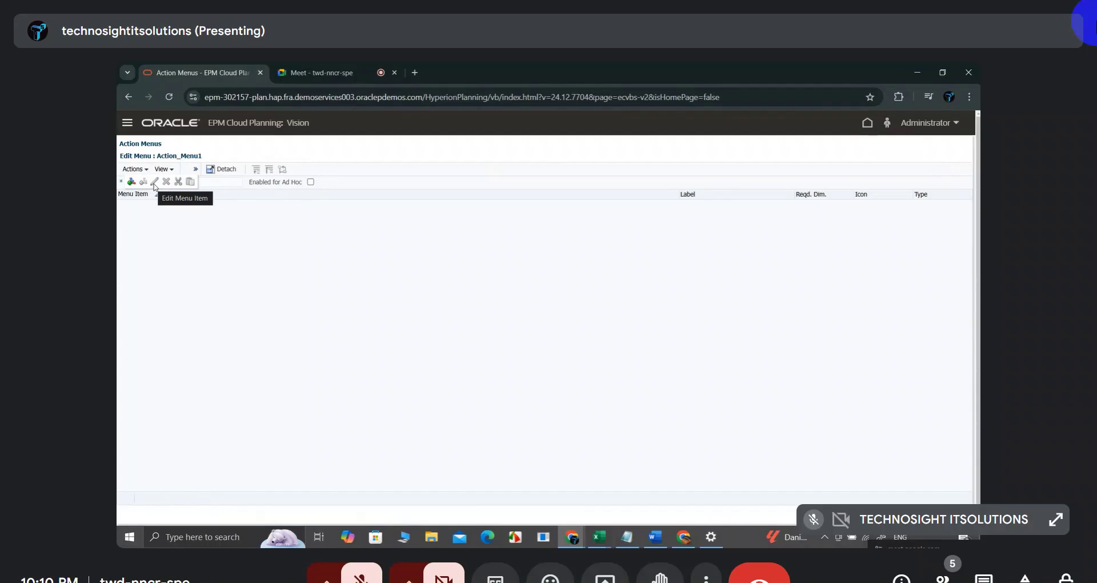
click(131, 182)
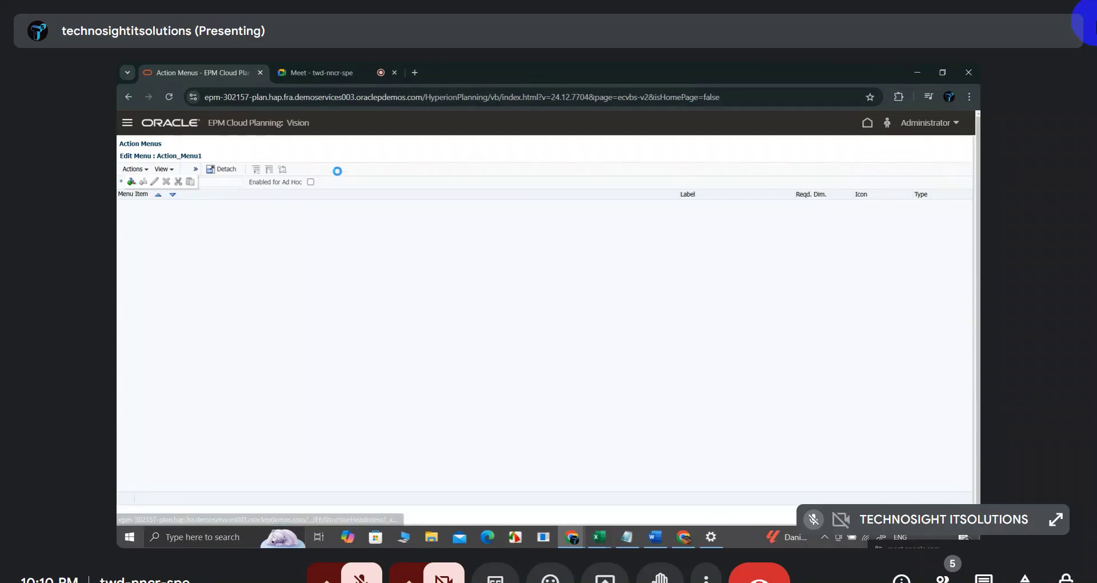
Name the new child menu item Nav_Form2.
click(282, 344)
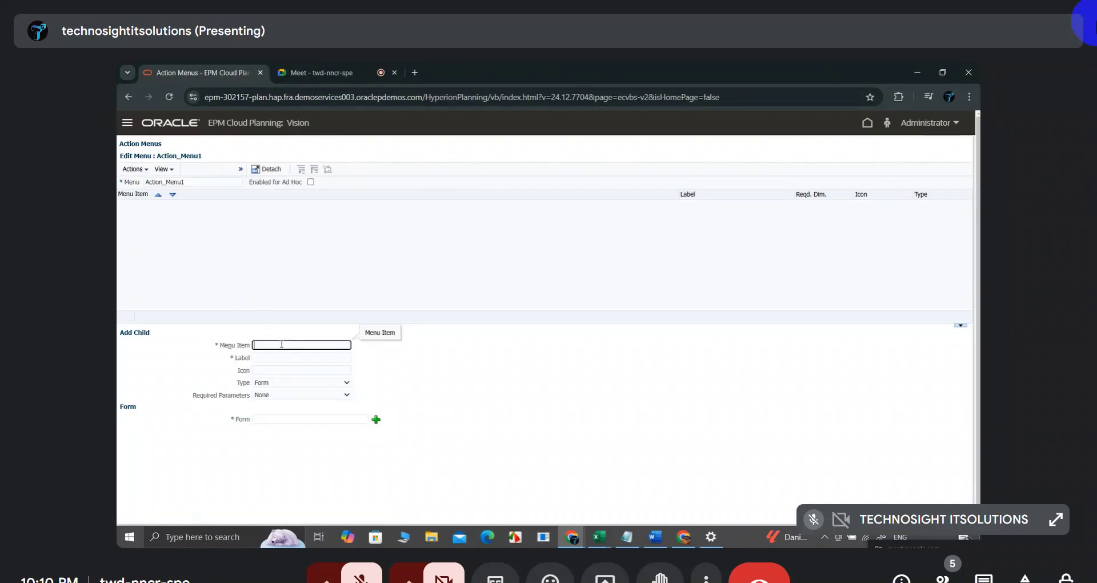
text(Nav_Form2)
key(Tab)
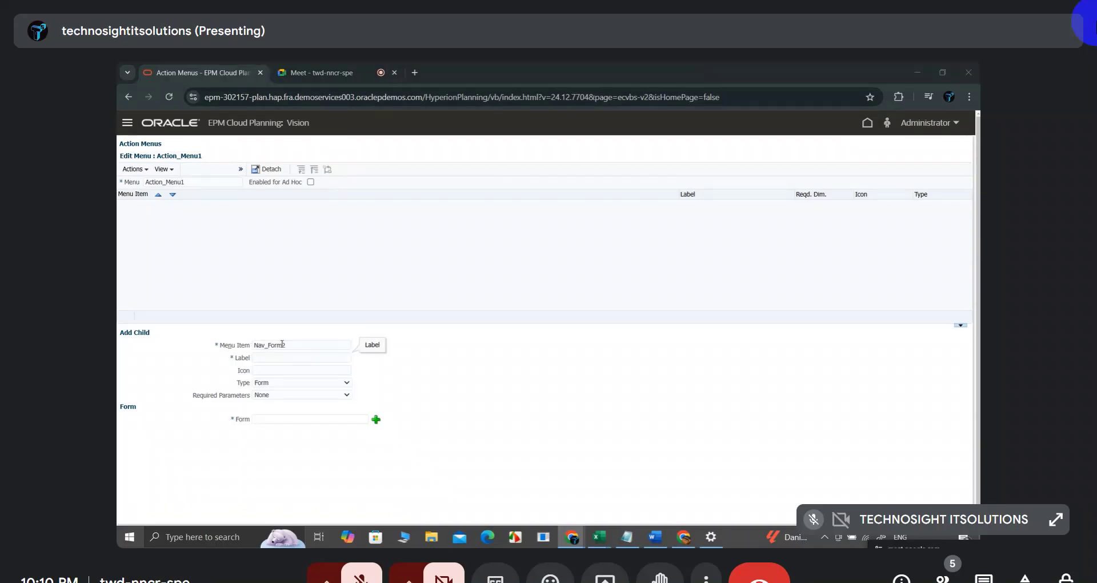
click(284, 344)
key(Tab)
key(Tab)
key(shift+Tab)
key(shift+Tab)
click(287, 343)
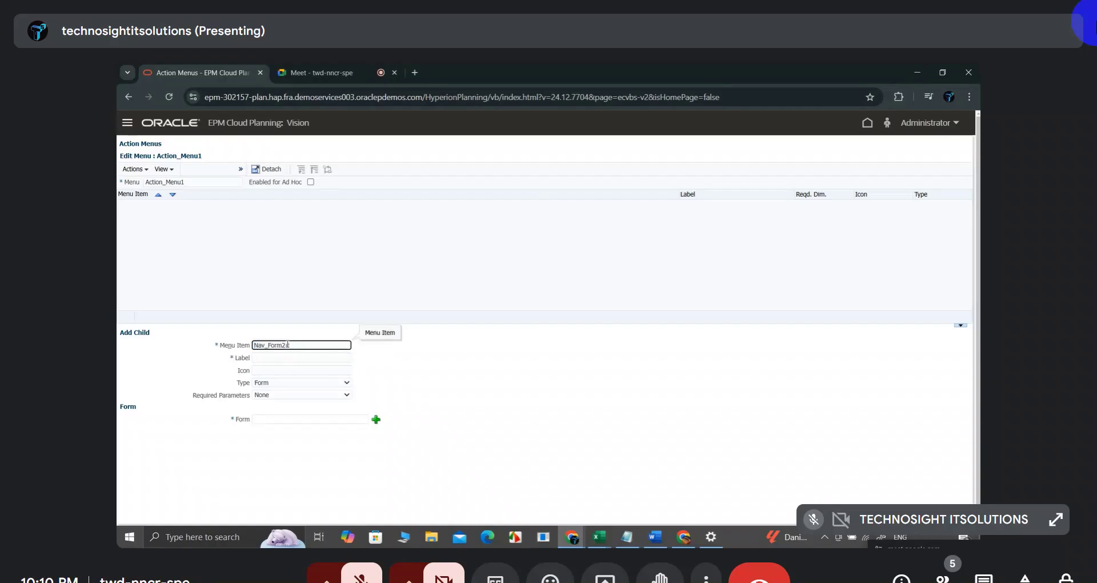
key(BackSpace)
key(Tab)
key(shift+Tab)
click(288, 344)
key(BackSpace)
text(v)
key(Delete)
text(_)
key(Tab)
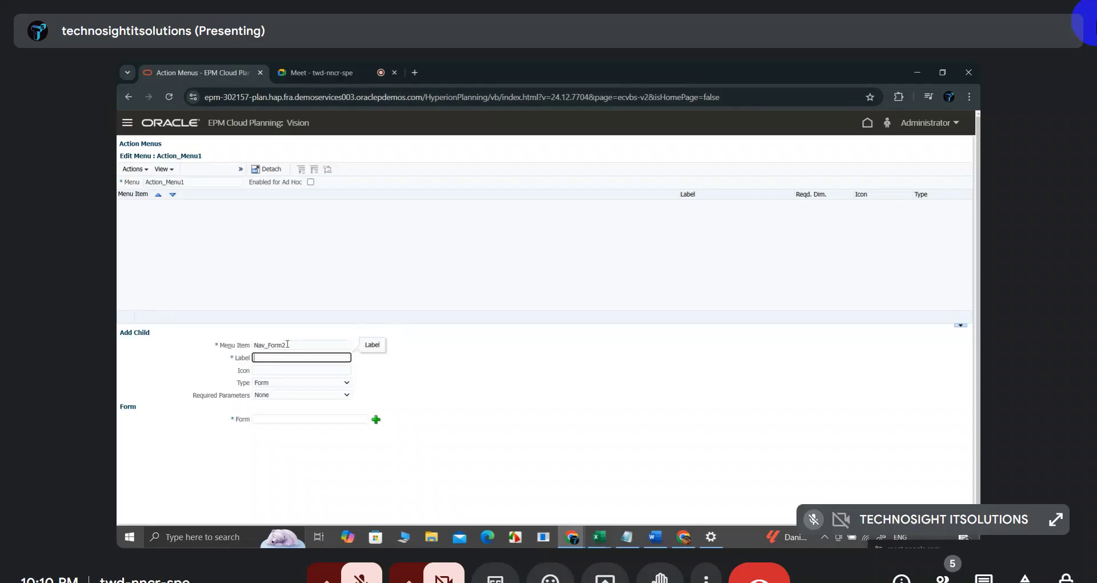
Label the child menu item Navigate to Form 2 and leave its icon empty.
text(Navigate to Form 2)
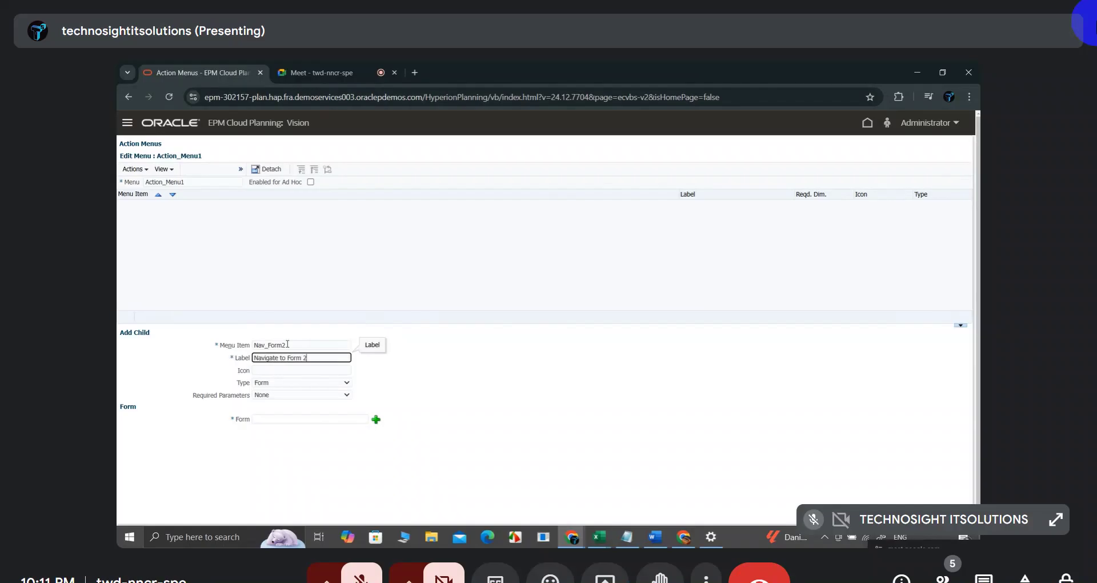
key(Tab)
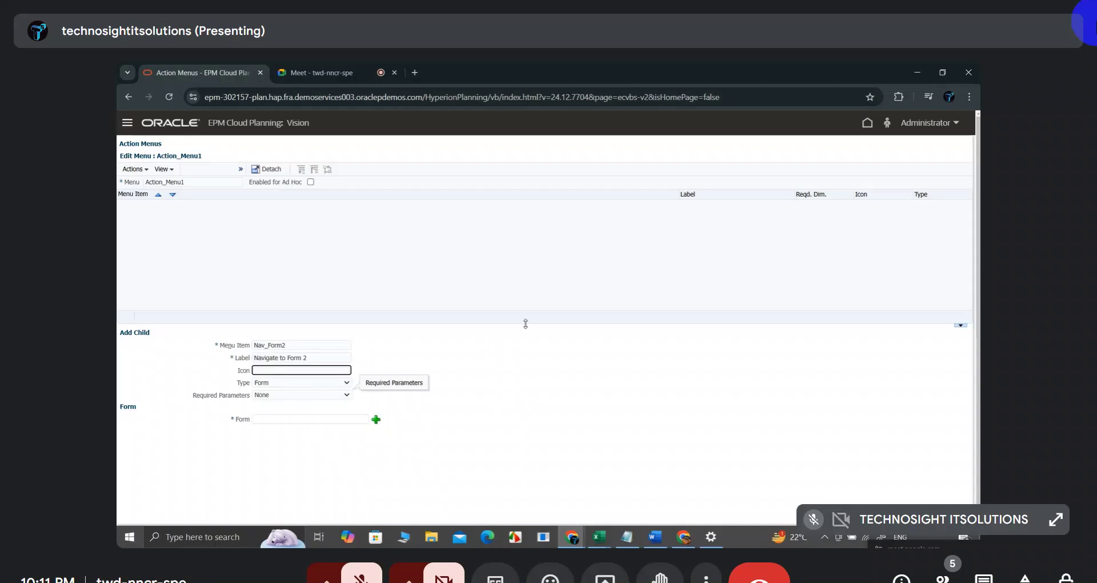
click(496, 347)
Review the available menu item types and look up the Copy Versions action in the navigator.
click(280, 385)
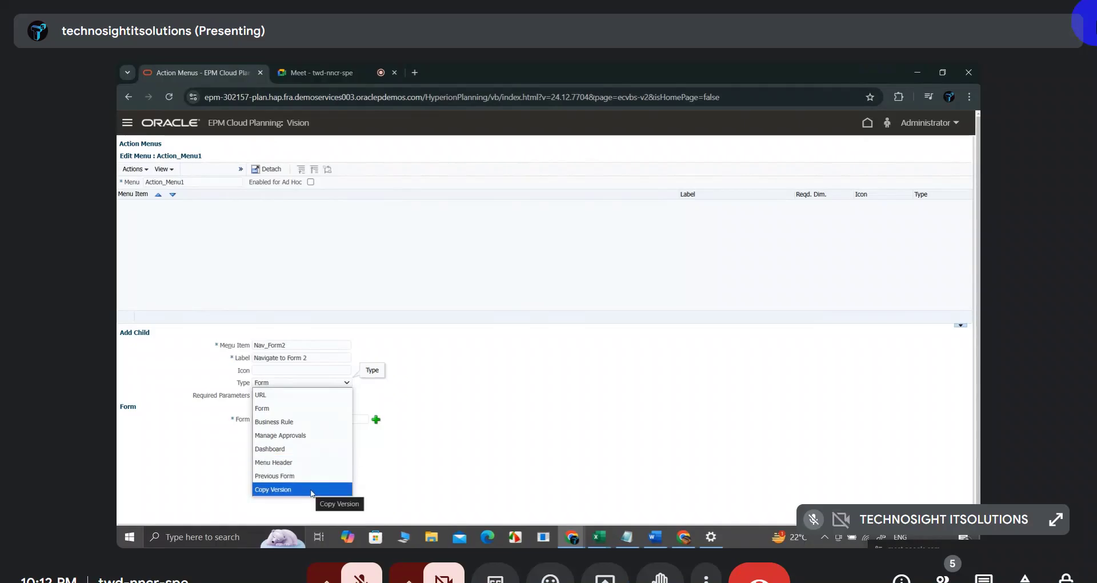
click(127, 122)
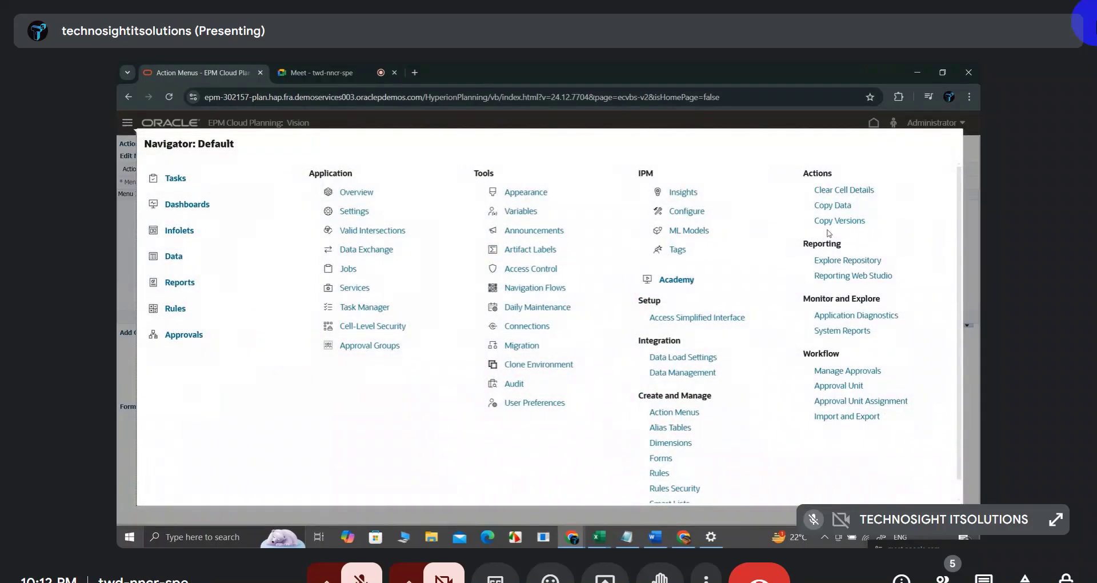
click(971, 221)
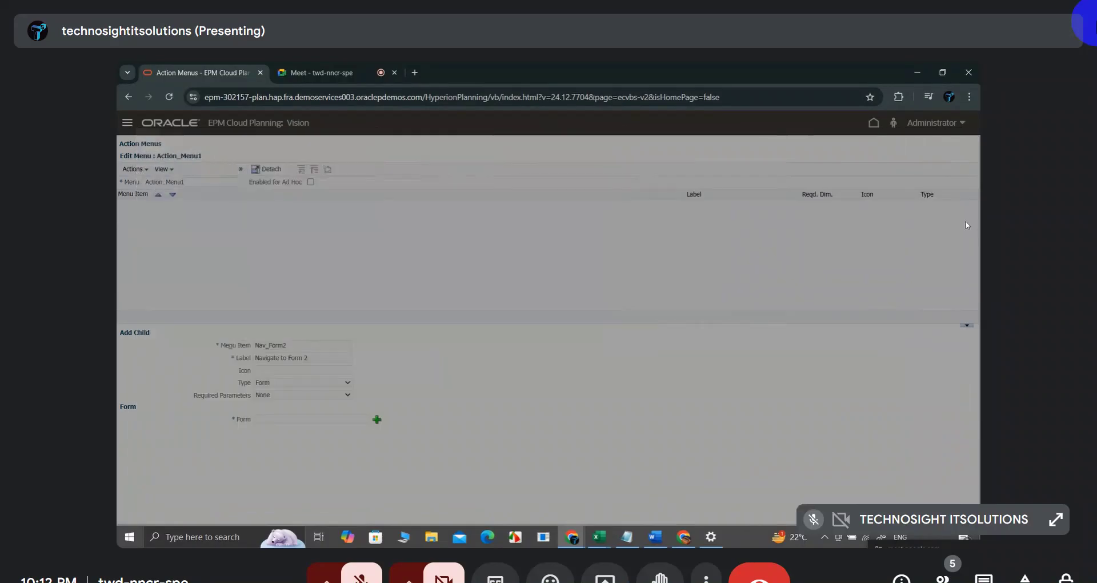
Set the Nav_Form2 menu item's type to Form.
click(267, 382)
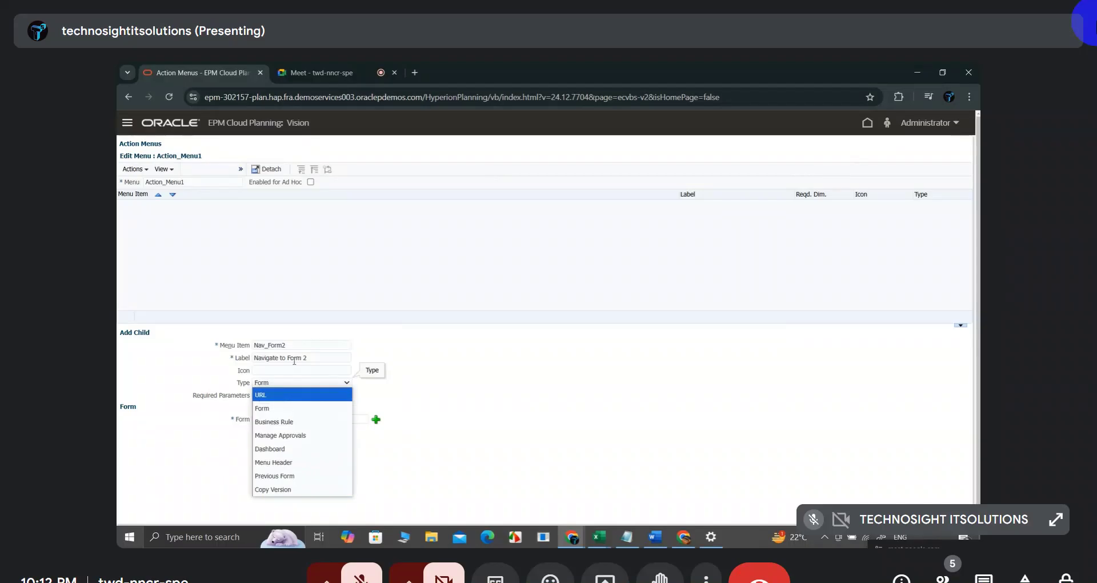
drag(309, 358, 241, 367)
click(285, 383)
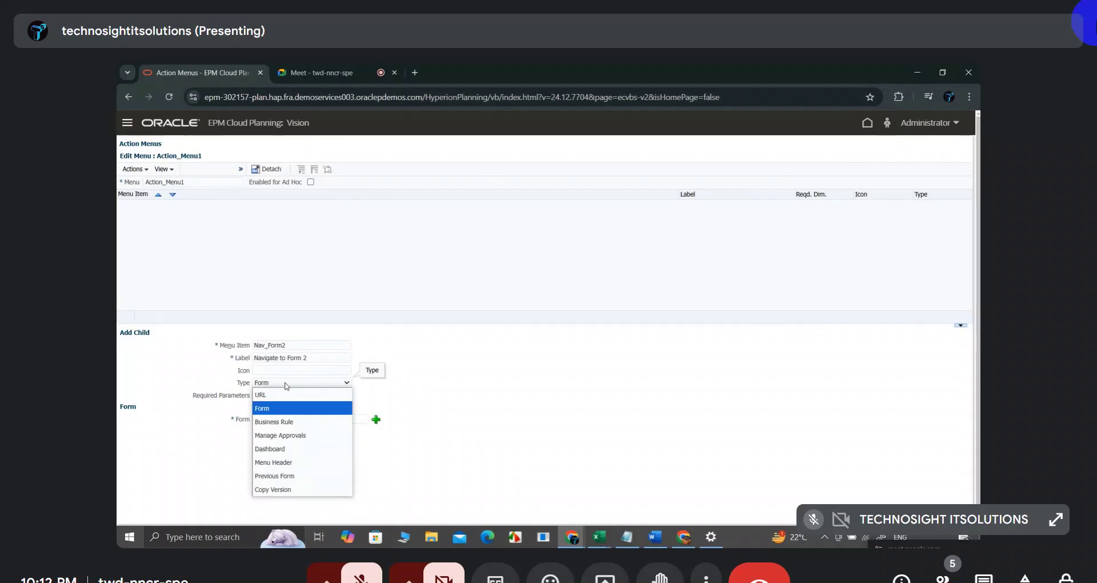
click(287, 412)
click(466, 374)
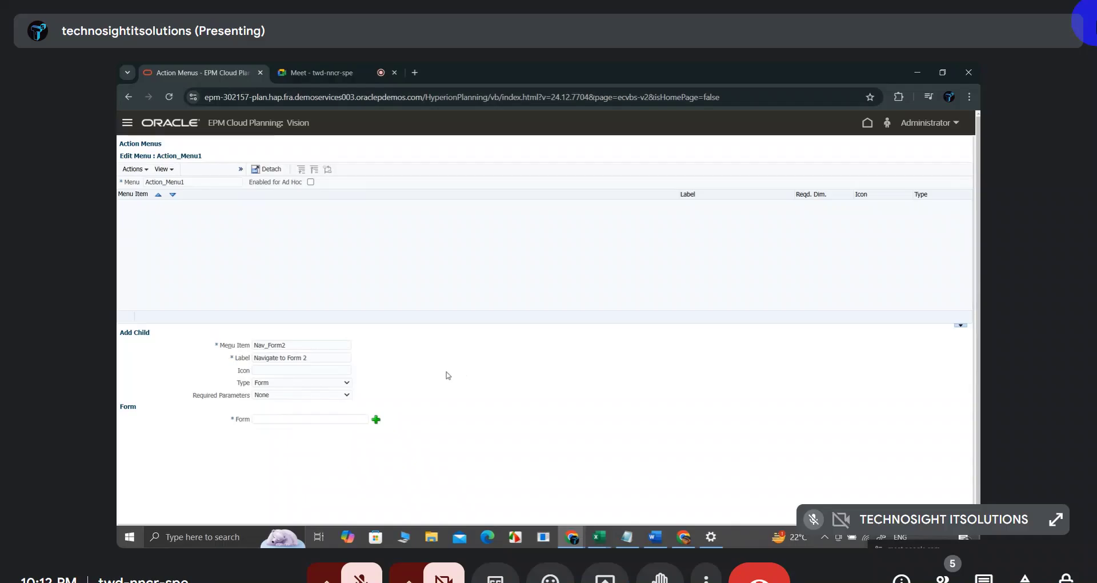
Review the required parameter choices for the menu item and keep None.
click(310, 396)
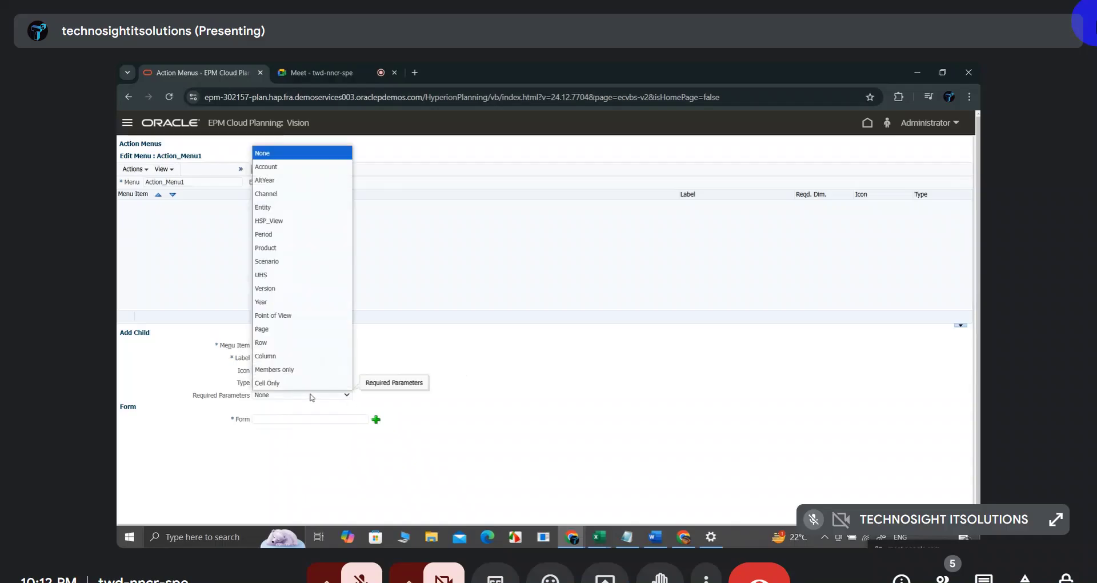
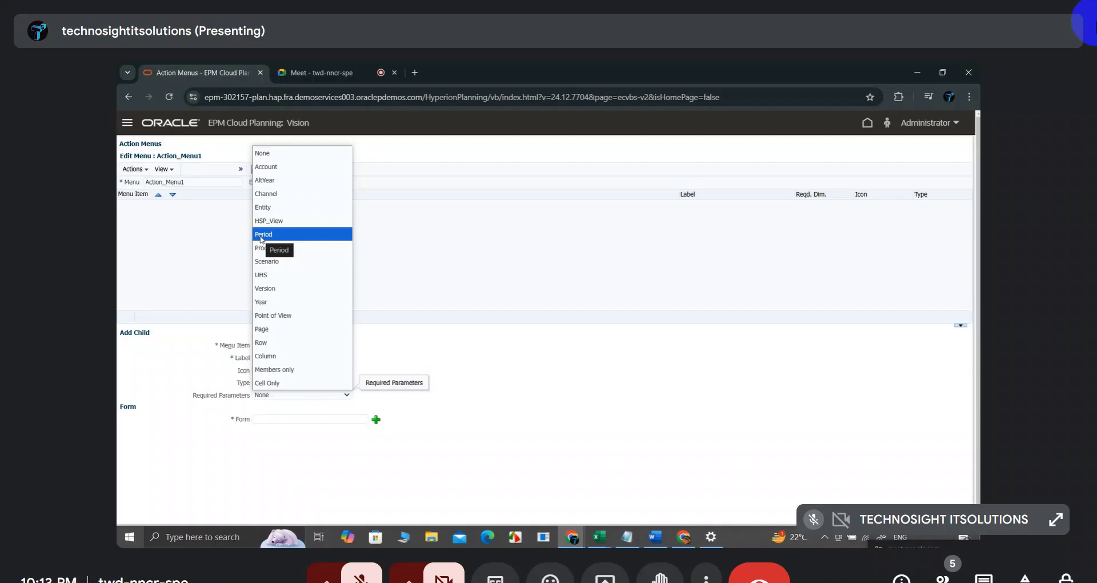
click(269, 155)
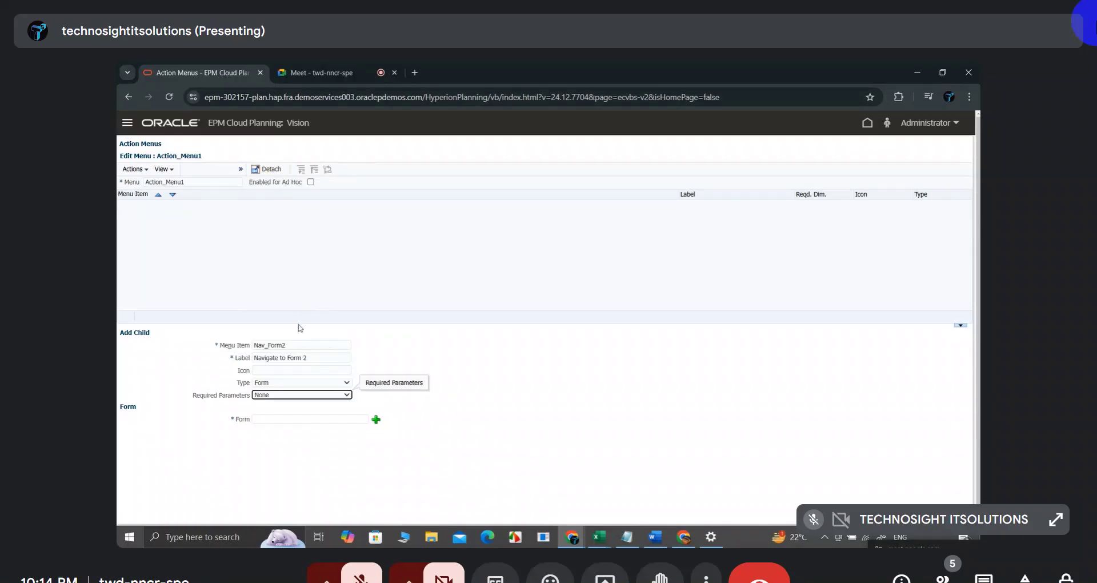
click(518, 385)
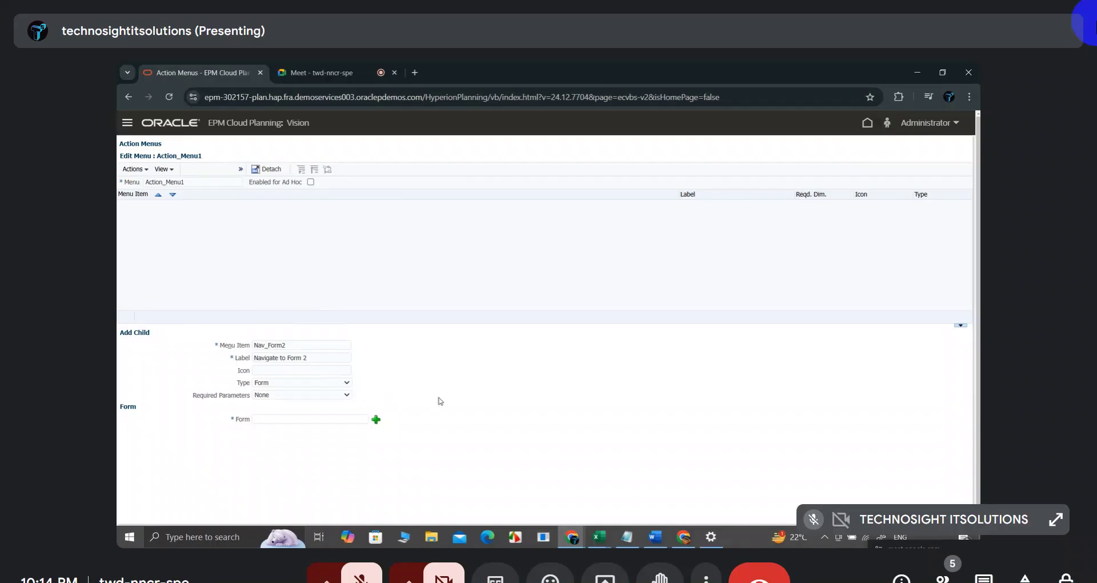
Preview the settings offered for the Business Rule type and return the menu item's type to Form.
click(293, 385)
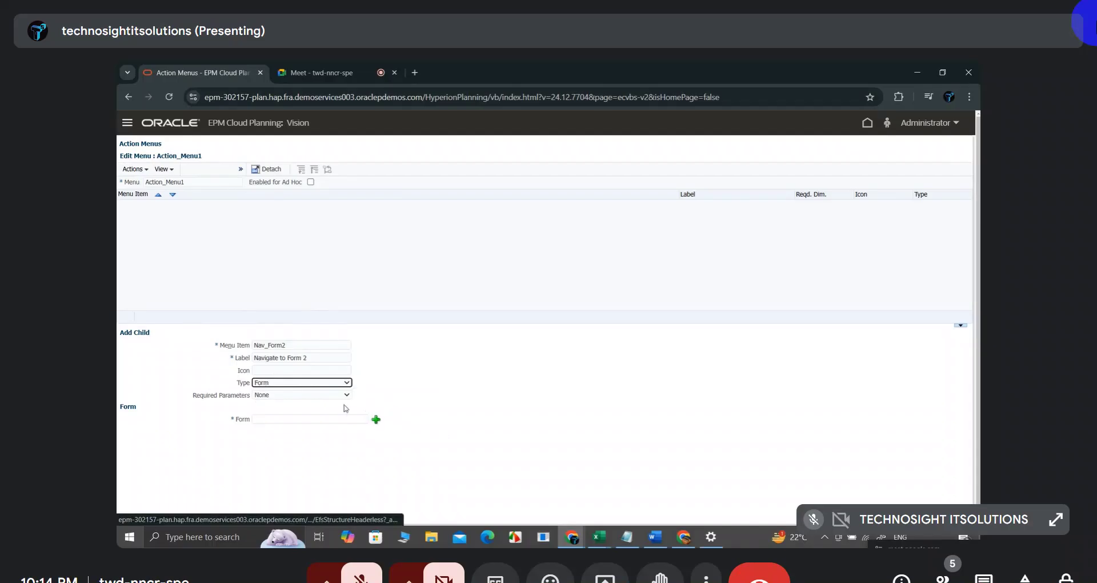
click(293, 384)
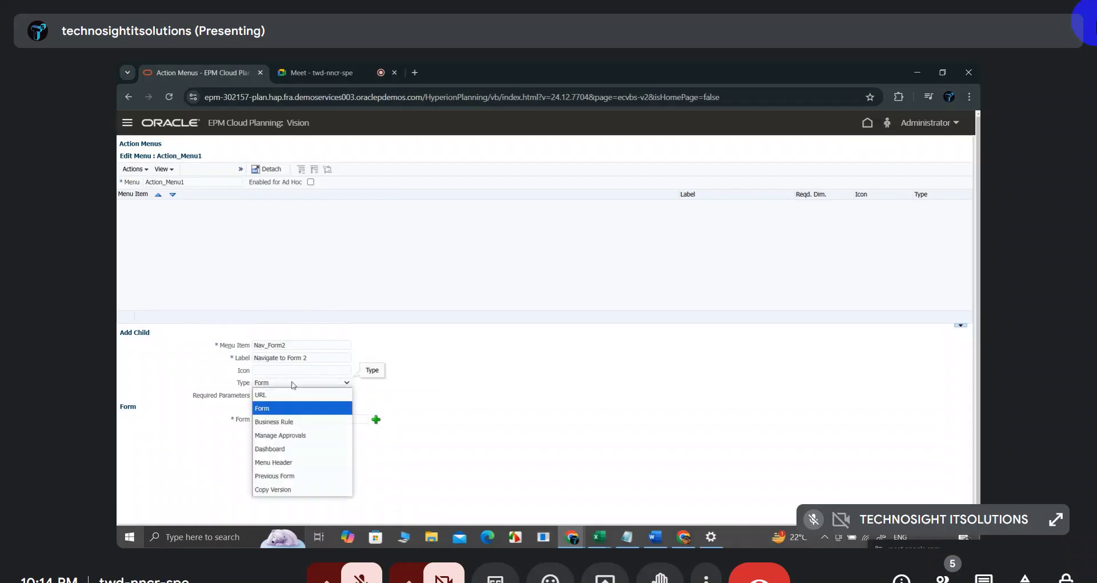
click(280, 423)
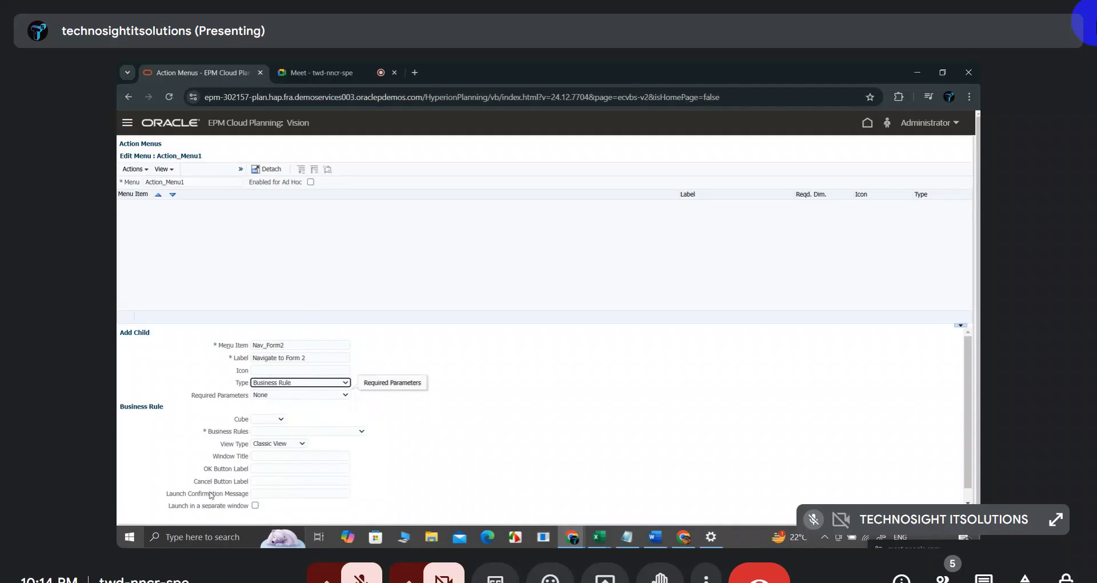
click(291, 384)
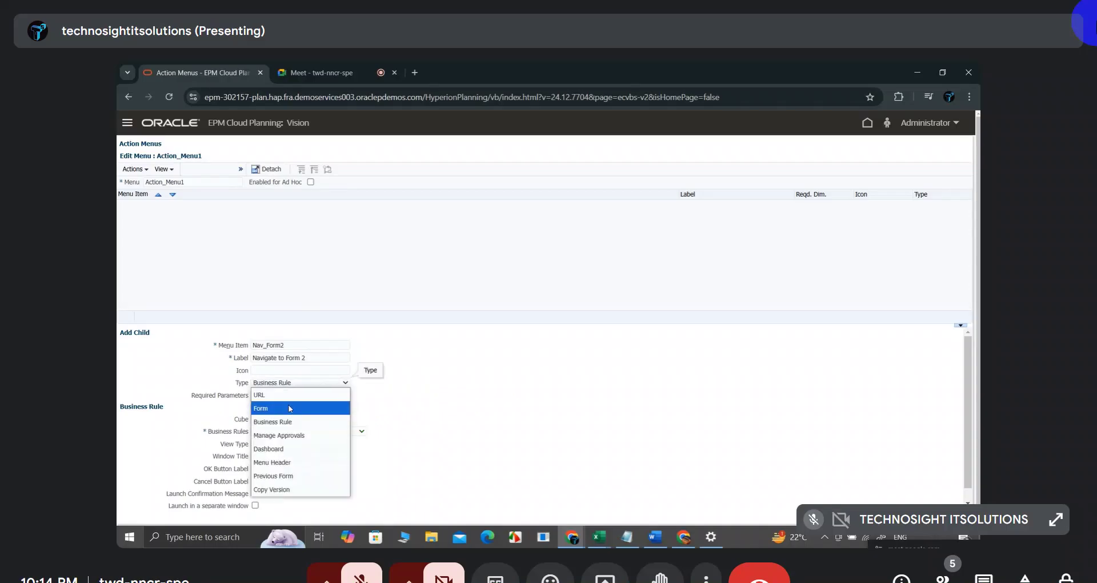
click(291, 408)
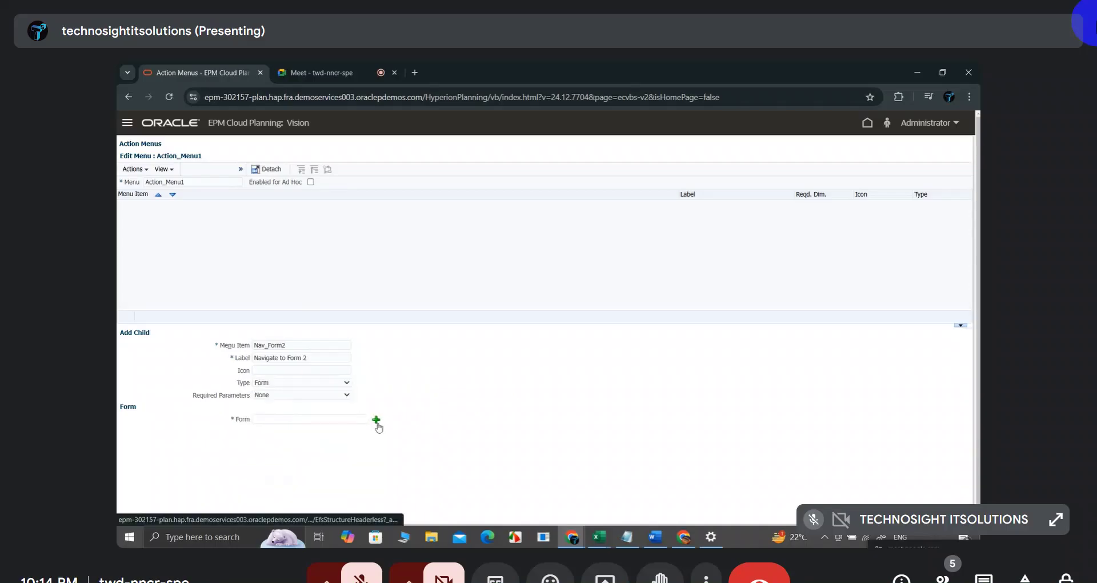
Search the form selector for Naveen and assign Naveen_Form2 as the menu item's target form.
click(376, 420)
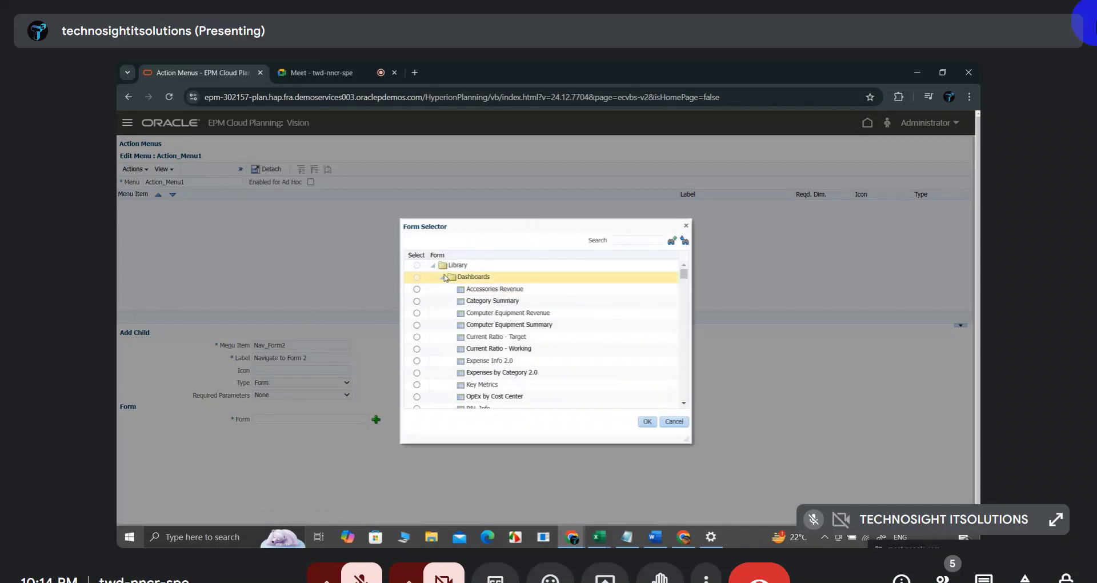
click(442, 277)
click(624, 241)
text(Naveen)
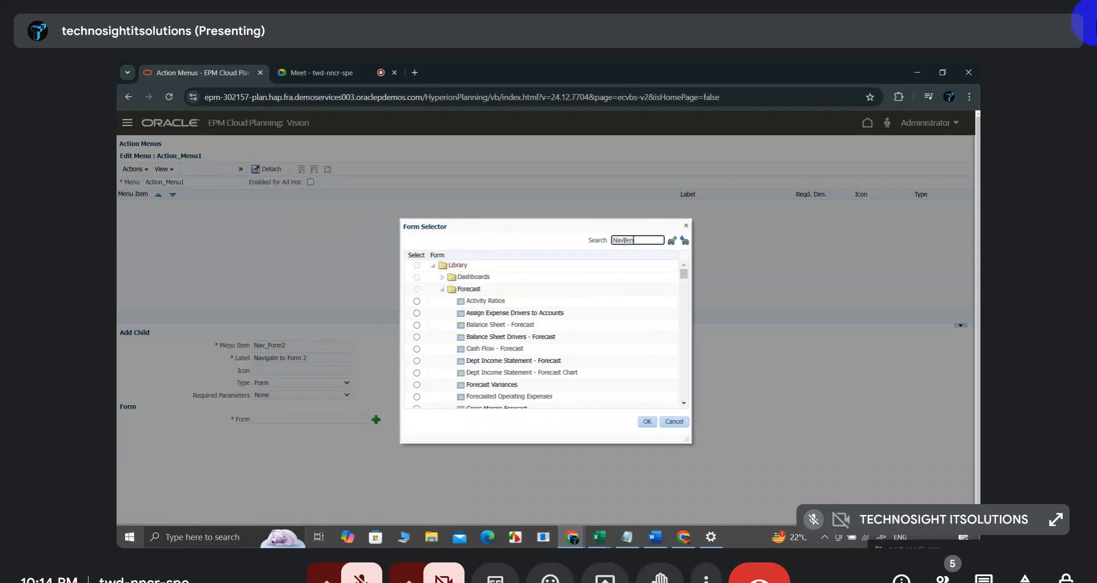
click(685, 241)
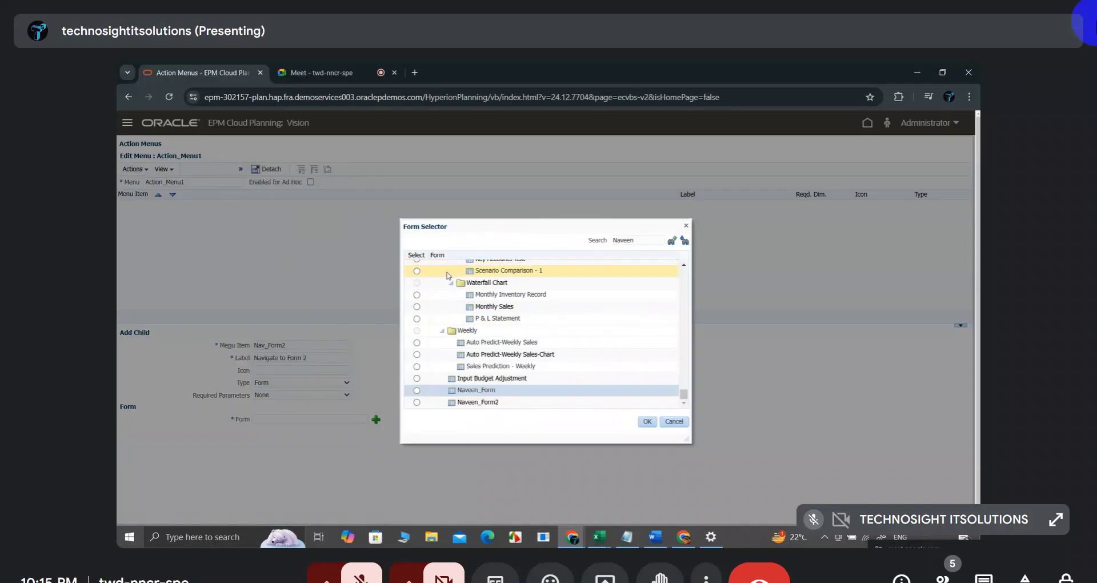
click(416, 403)
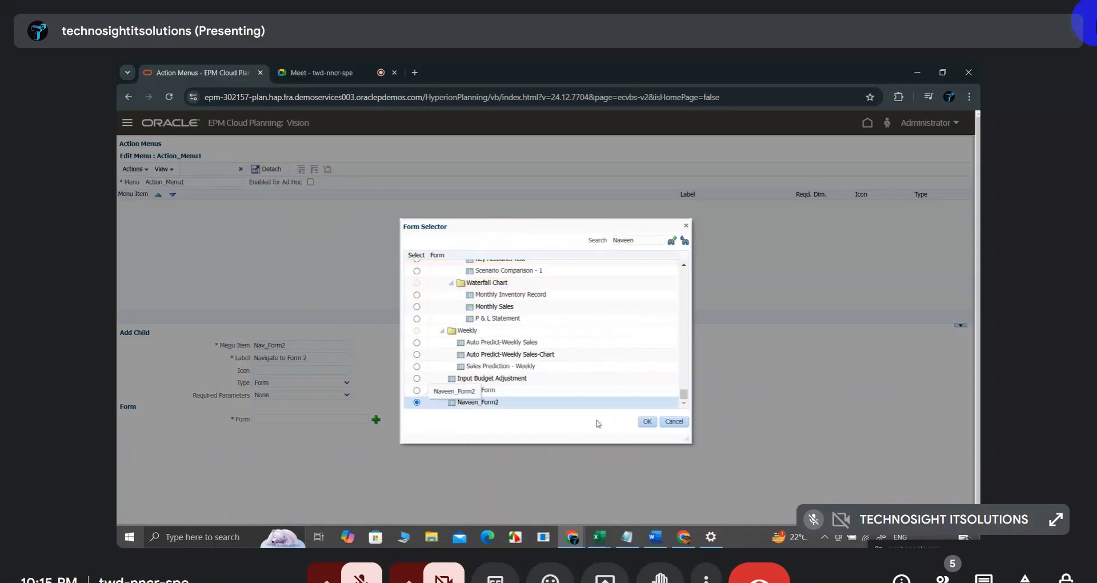
click(647, 421)
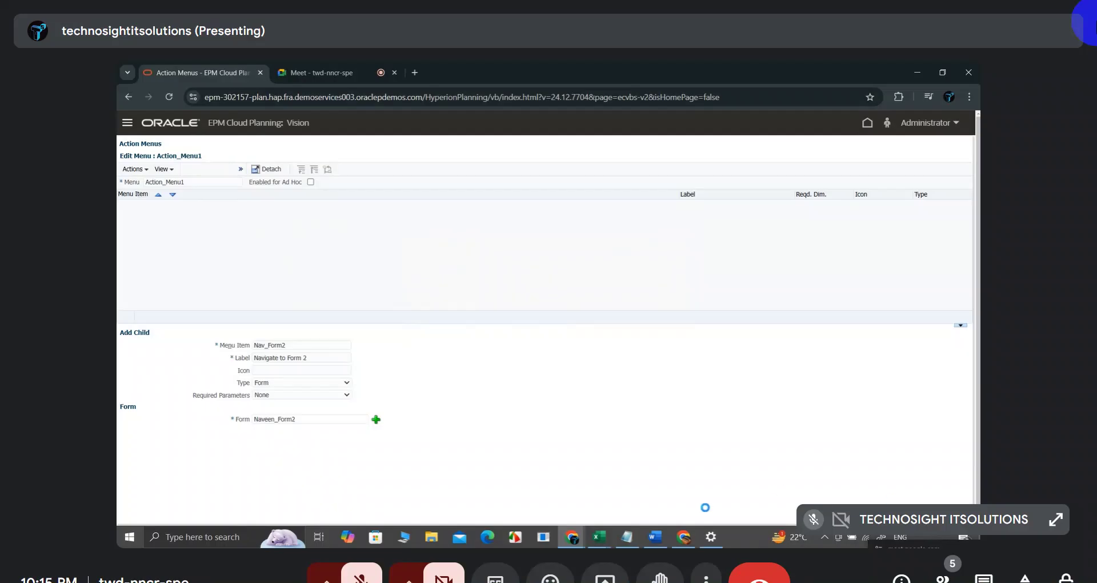
Save the Nav_Form2 item in Action_Menu1 and return to the list of action menus.
click(834, 383)
key(Return)
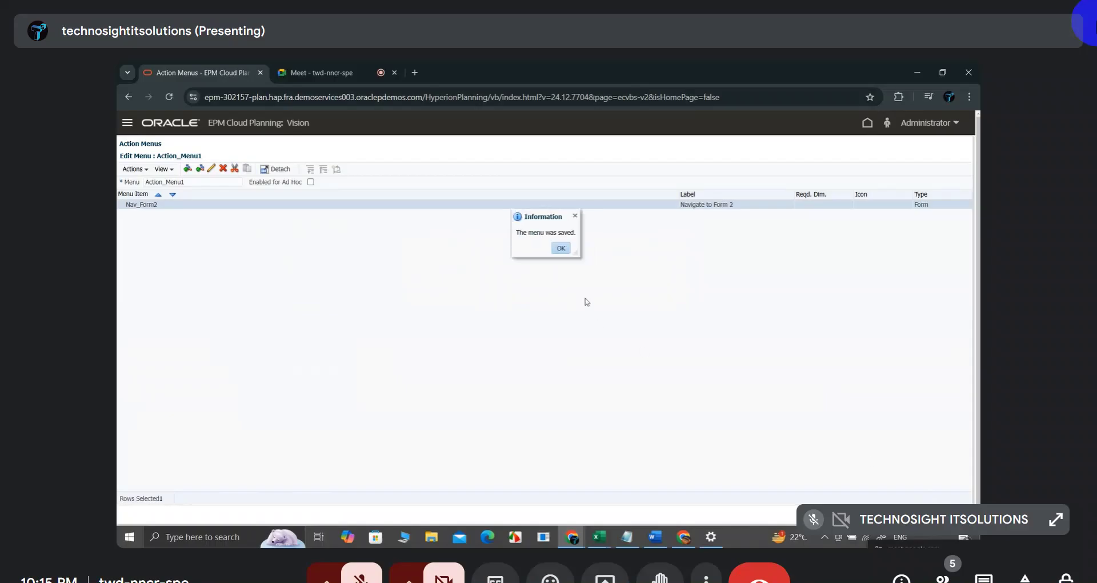
click(561, 249)
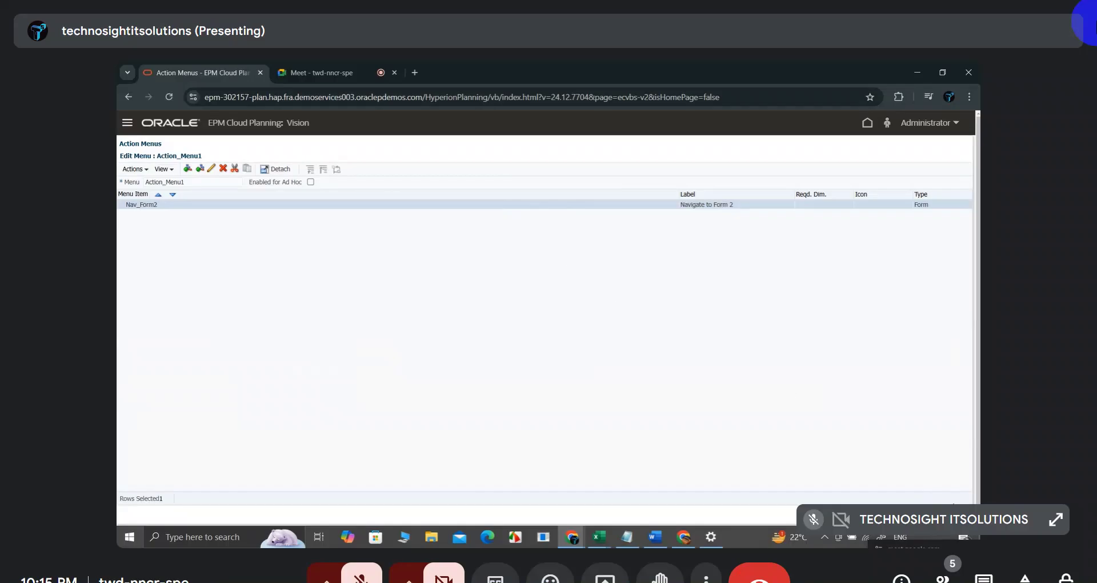
key(Return)
click(210, 301)
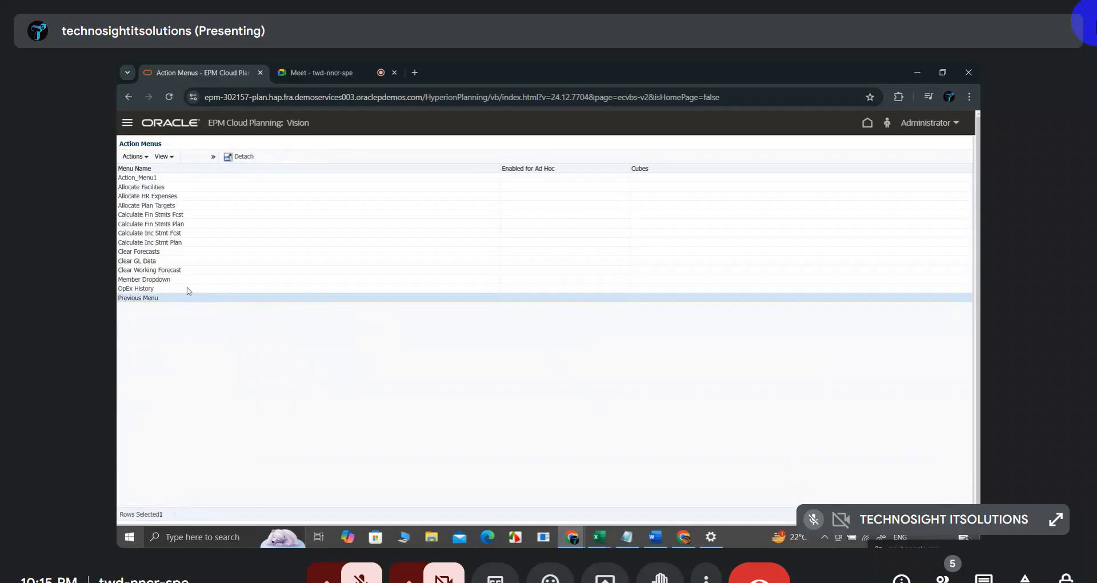
click(154, 179)
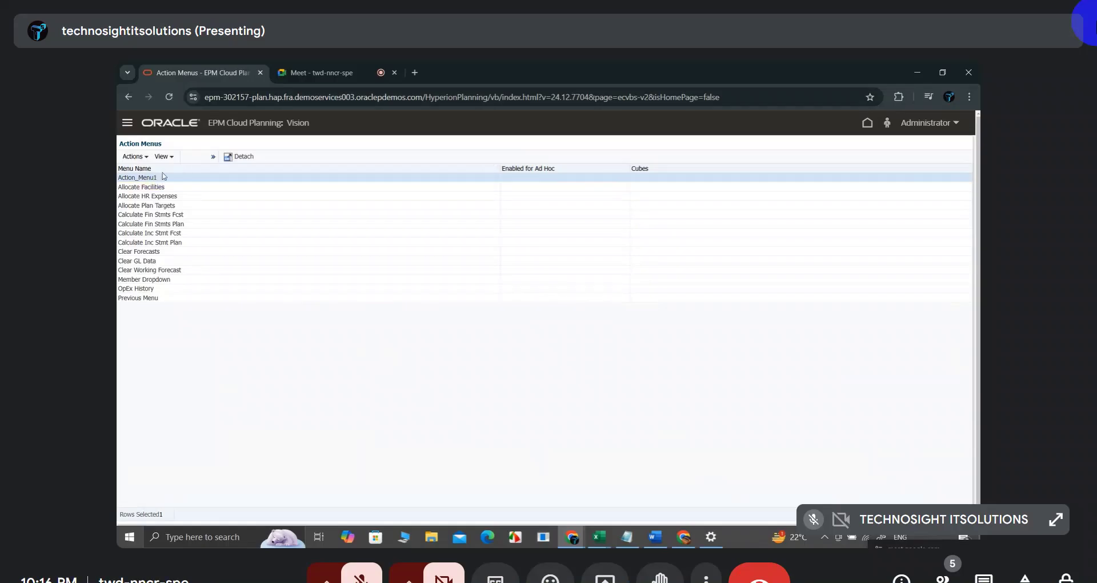
Go to form management, open Naveen_Form for editing and show its Other Options with the context menu settings.
click(172, 126)
click(132, 129)
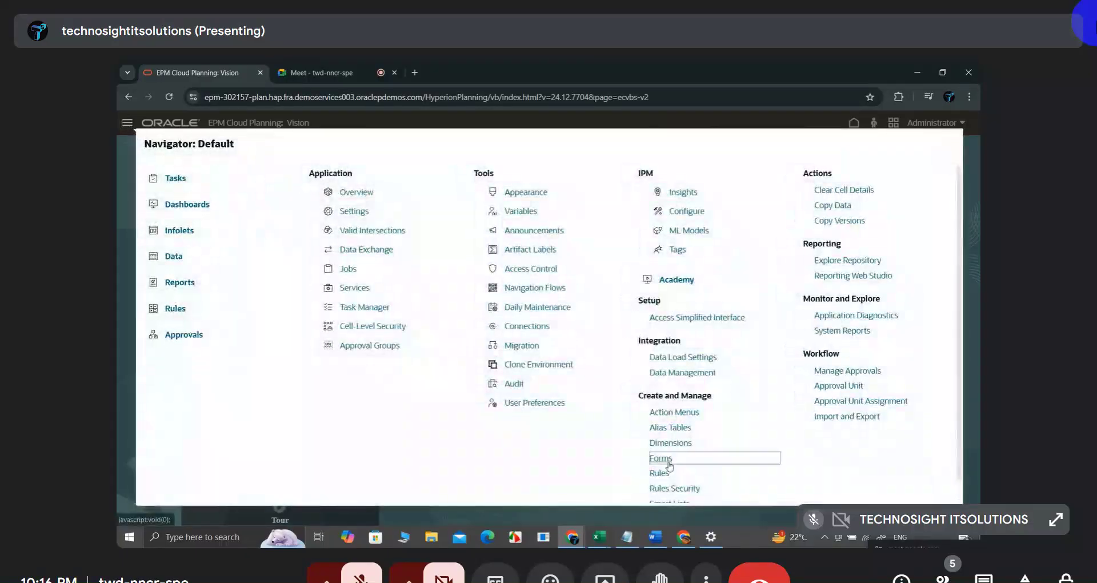
click(662, 459)
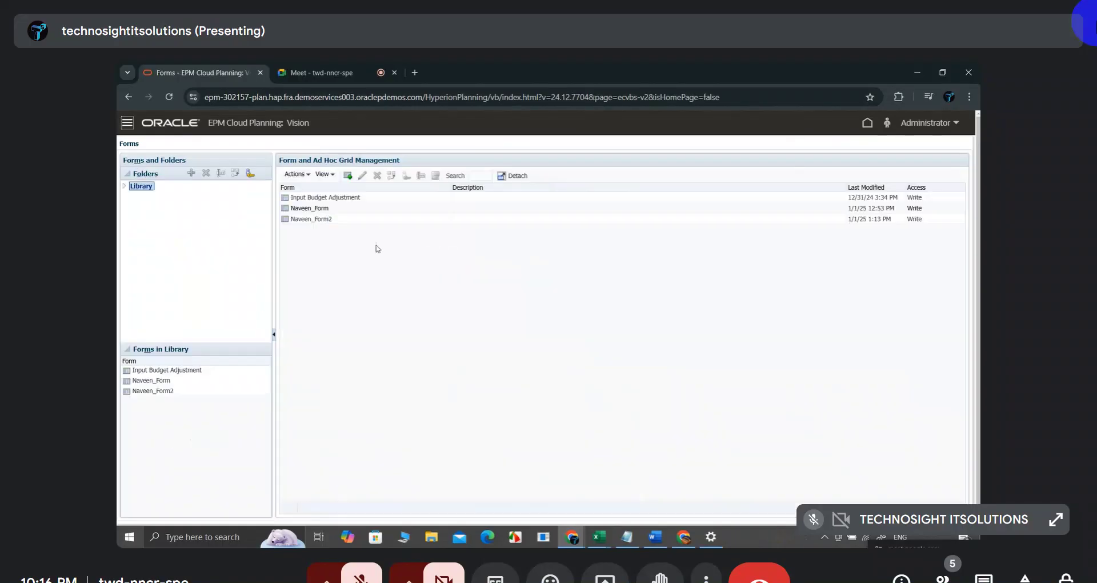
click(336, 208)
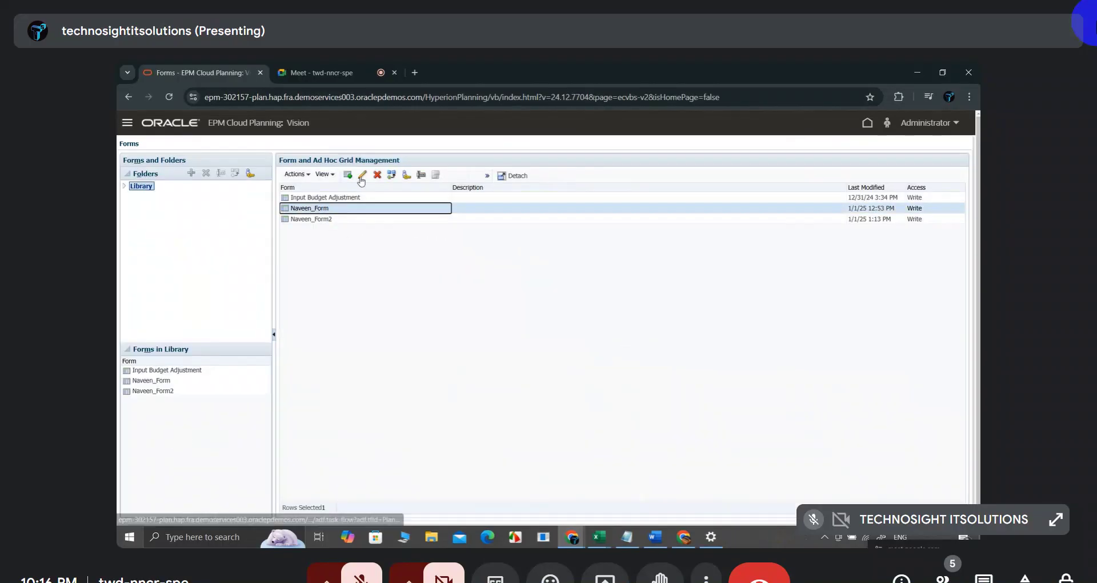
click(361, 175)
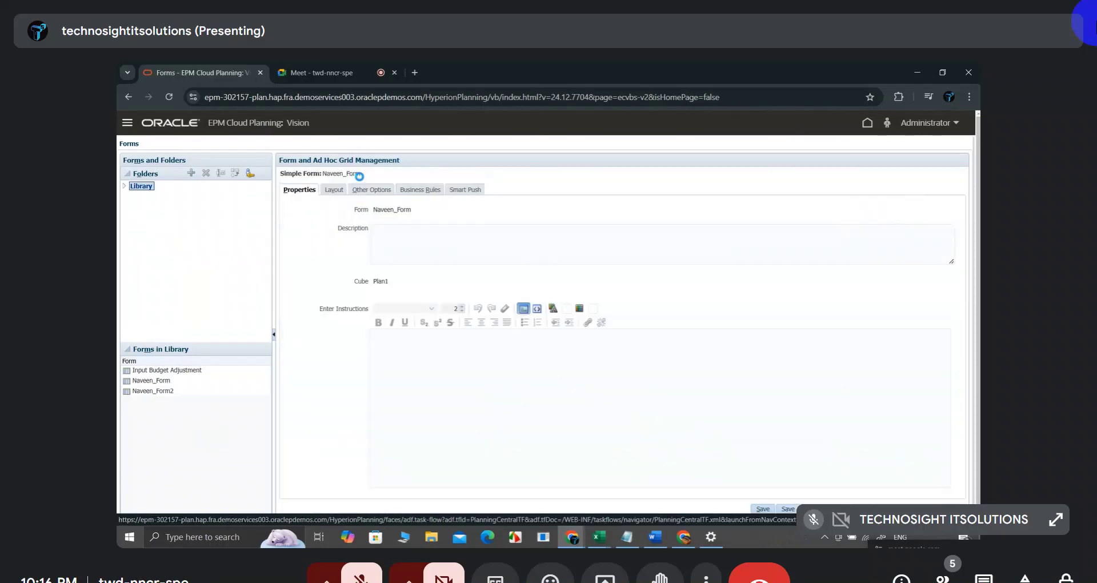
click(371, 190)
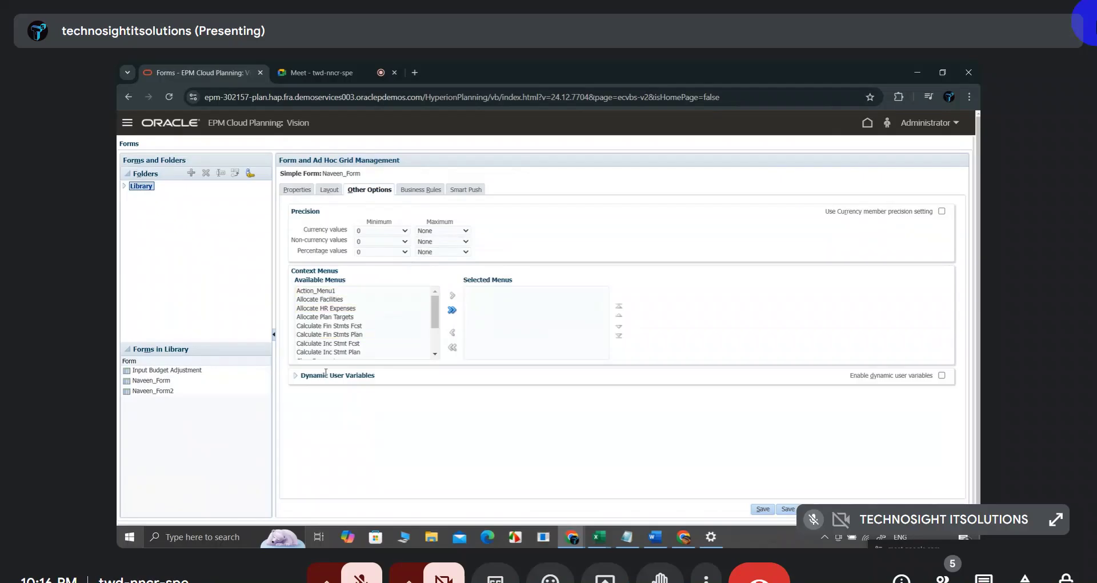
Add Action_Menu1 to the selected context menus of Naveen_Form and save the form.
click(358, 293)
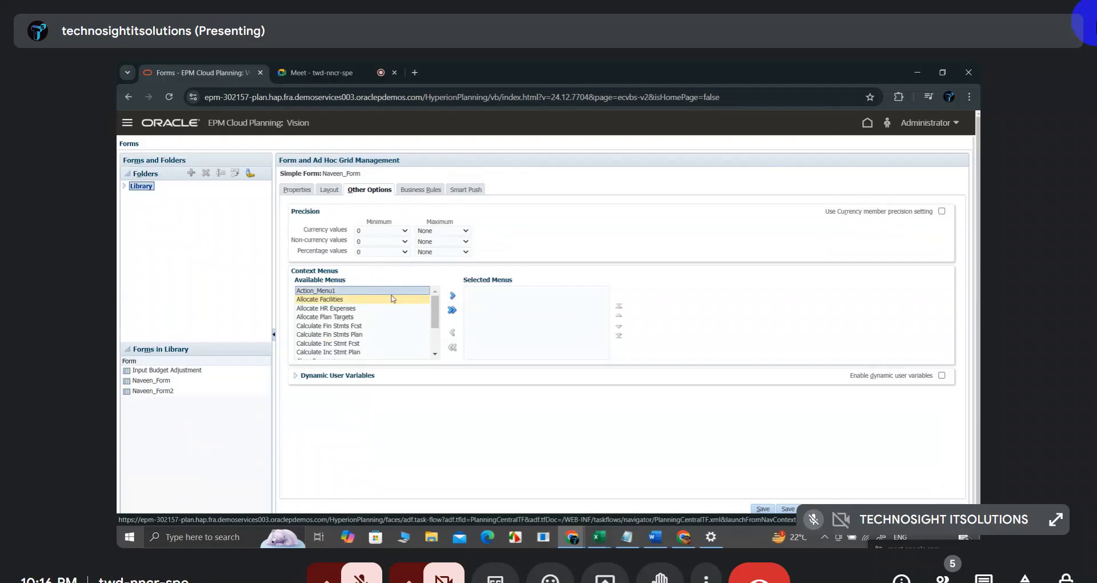
click(453, 297)
click(762, 508)
click(614, 257)
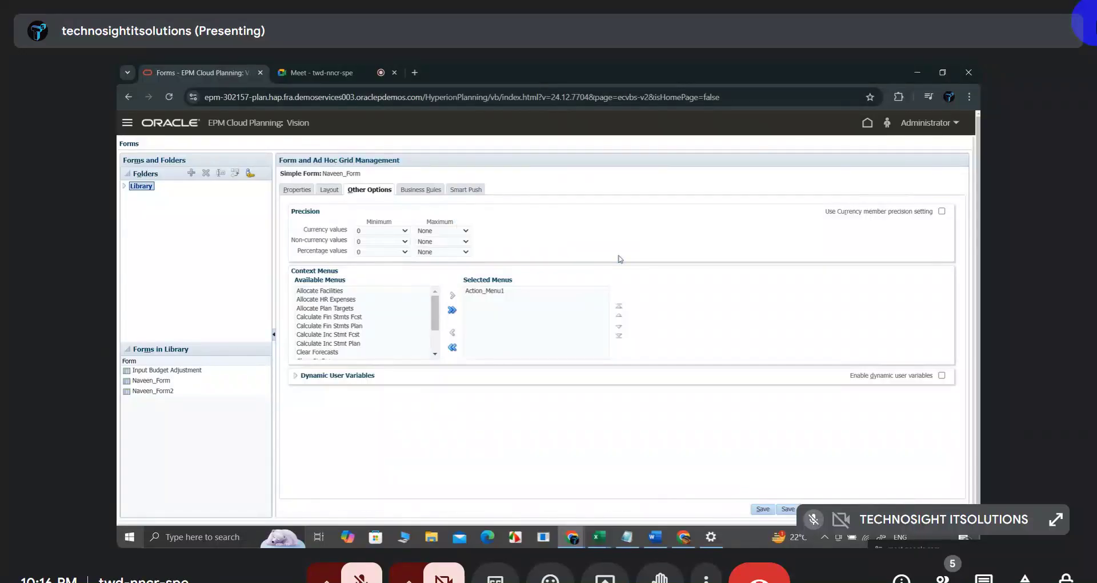
Set the maximum precision for currency values to 4 in Naveen_Form and save the form.
double_click(310, 210)
click(557, 219)
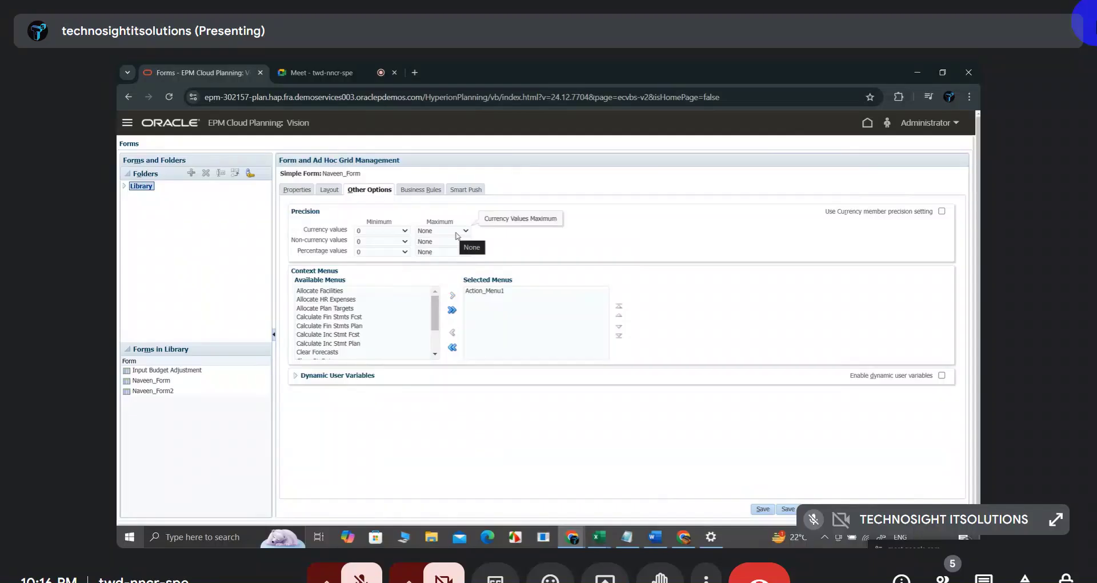
triple_click(302, 230)
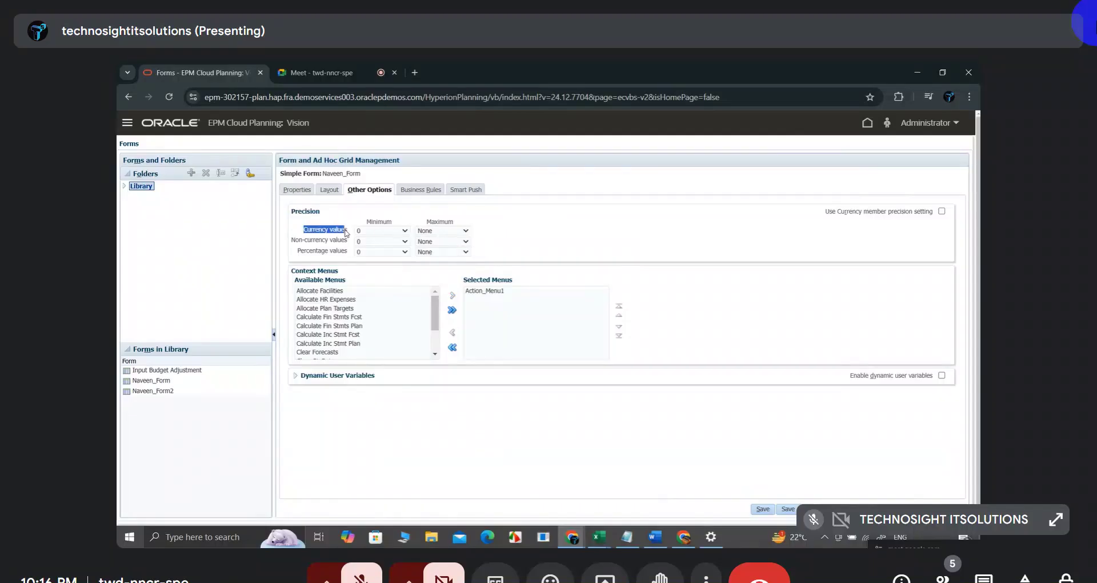
triple_click(298, 243)
triple_click(300, 253)
click(642, 232)
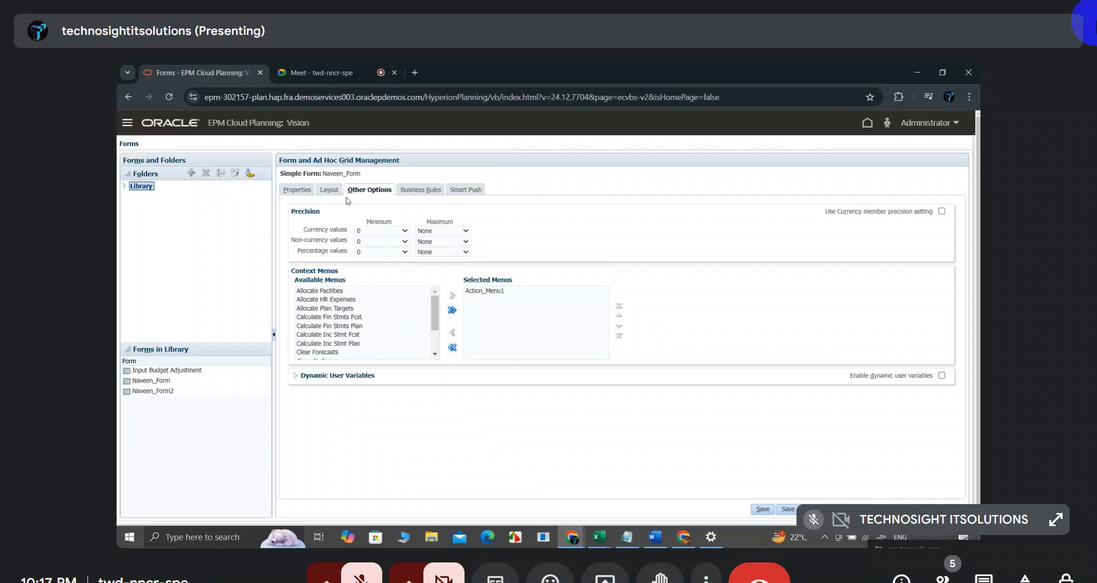
click(423, 231)
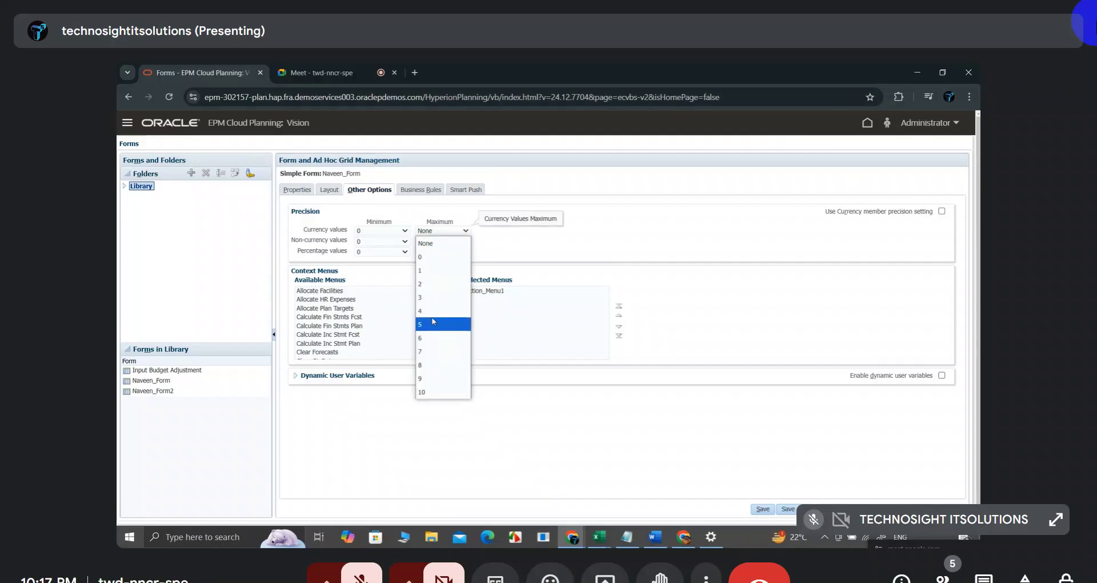
click(421, 311)
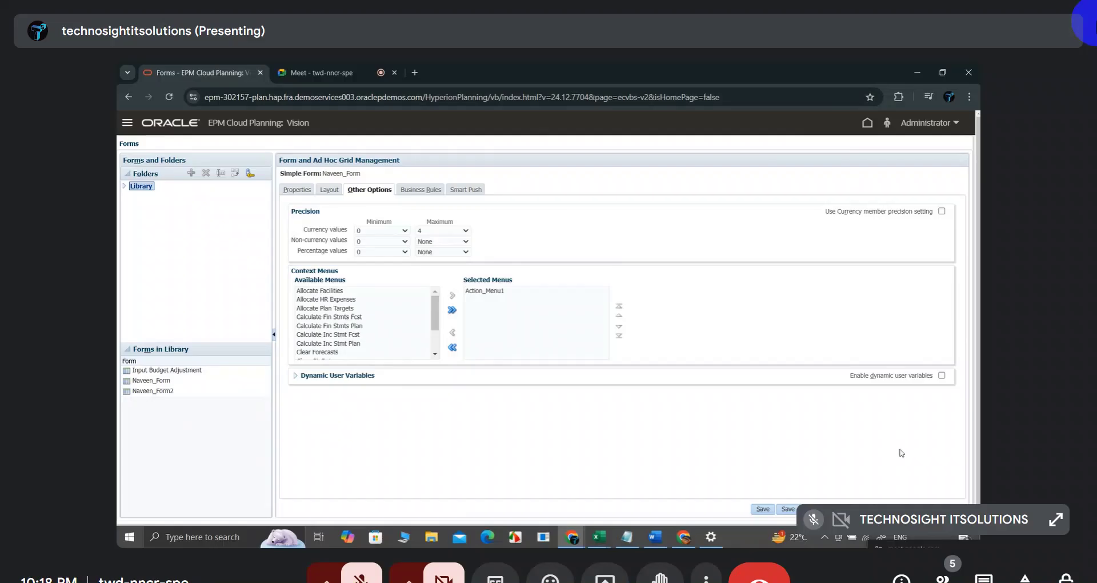
click(763, 509)
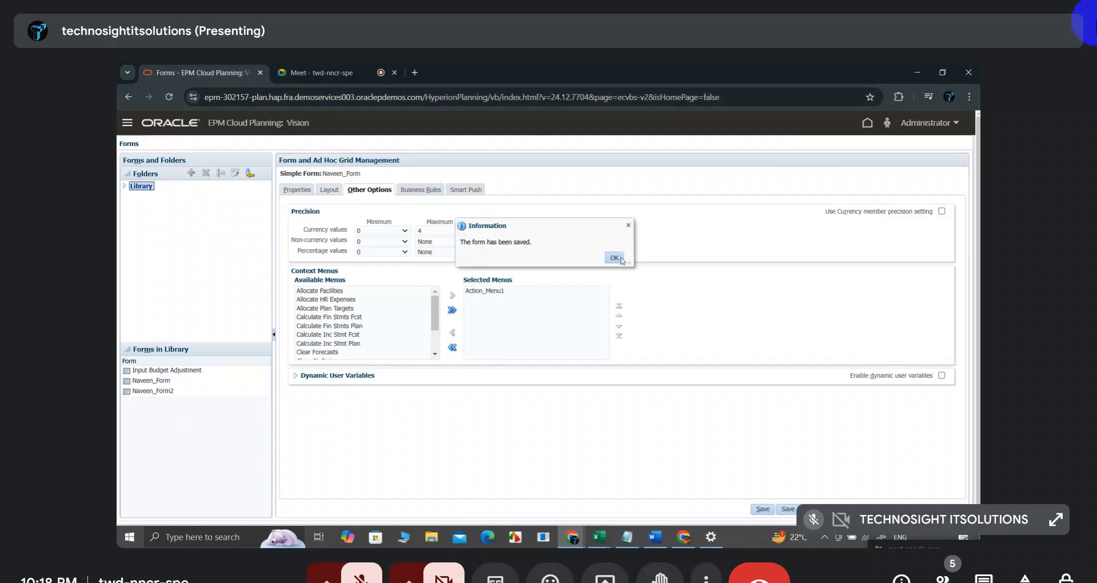
click(618, 260)
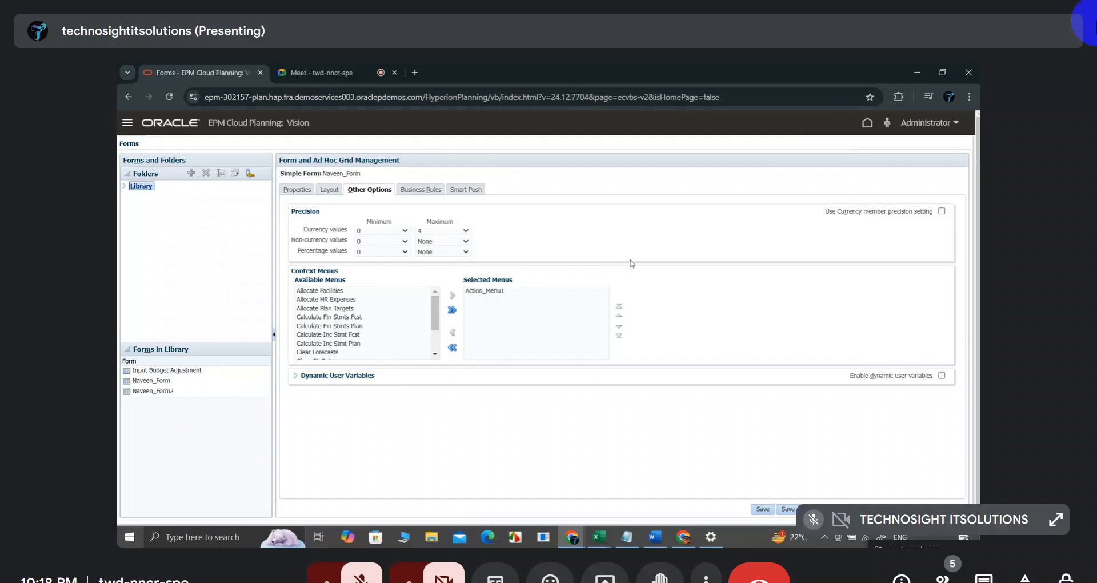
Return to the data entry area, close the already open Naveen_Form2 and bring up Naveen_Form.
click(174, 123)
click(608, 188)
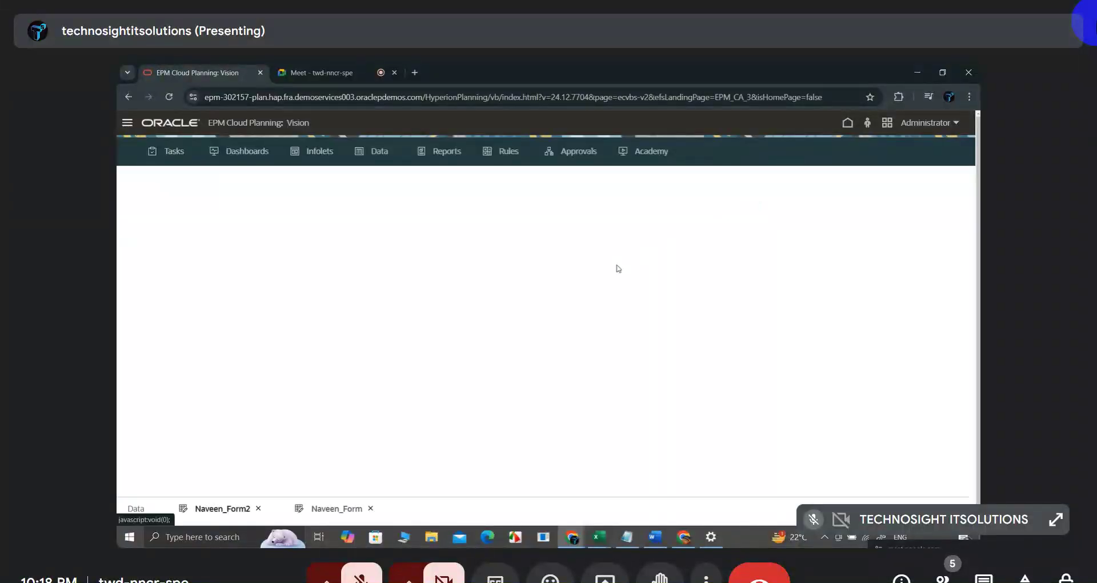
click(258, 508)
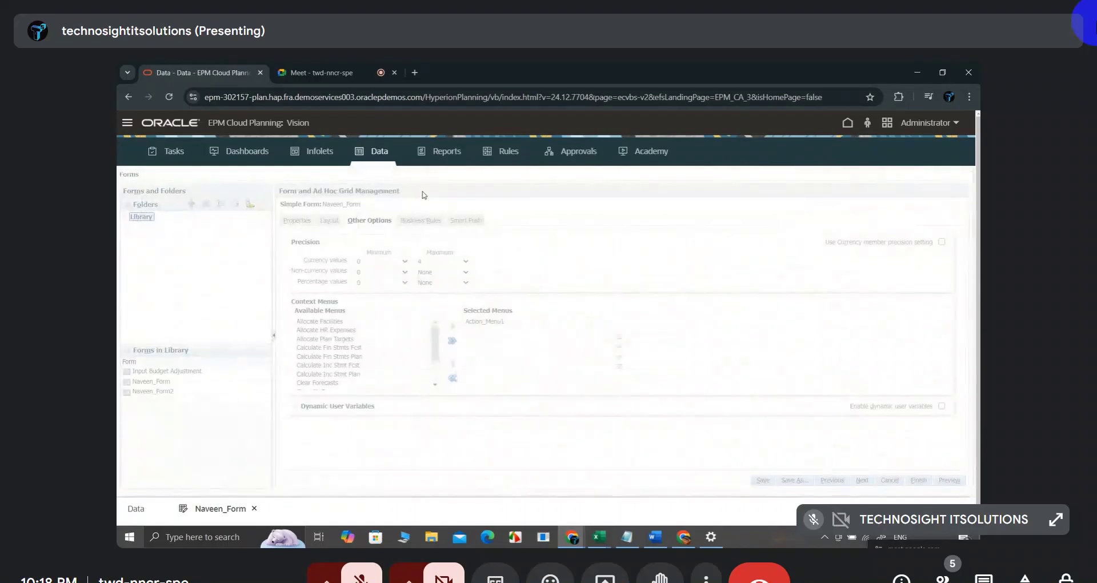
scroll(228, 371, down, 3)
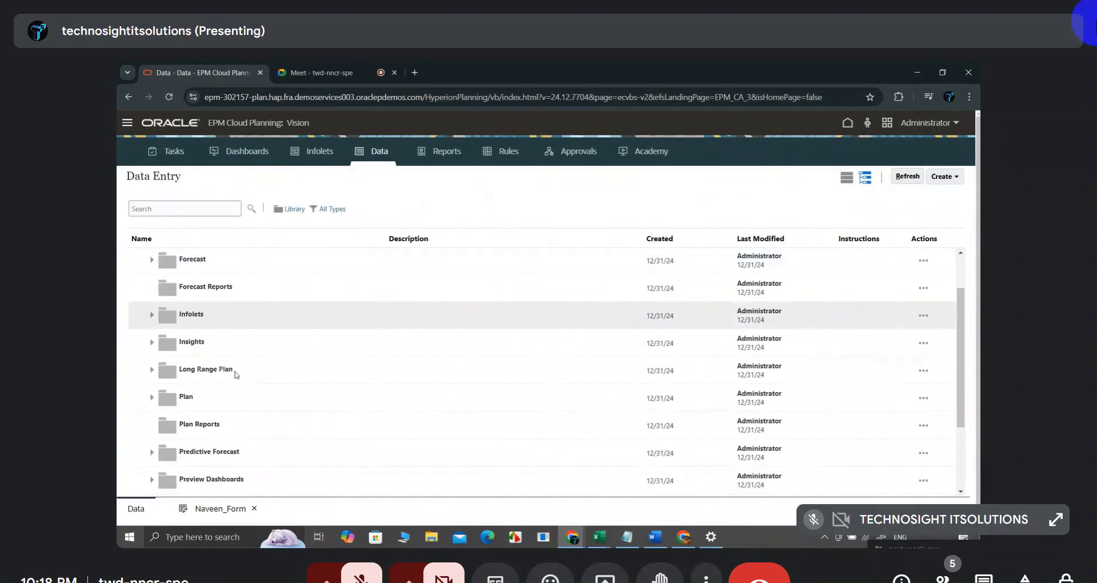
click(211, 456)
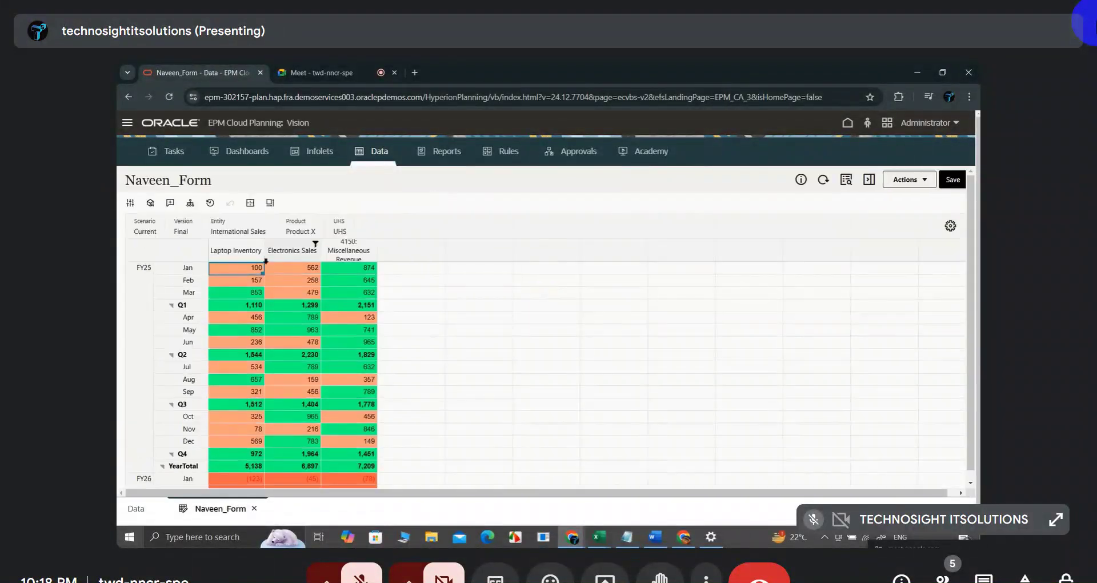
Test Navigate to Form 2 from the FY25 January row of Naveen_Form and return to Naveen_Form.
right_click(234, 269)
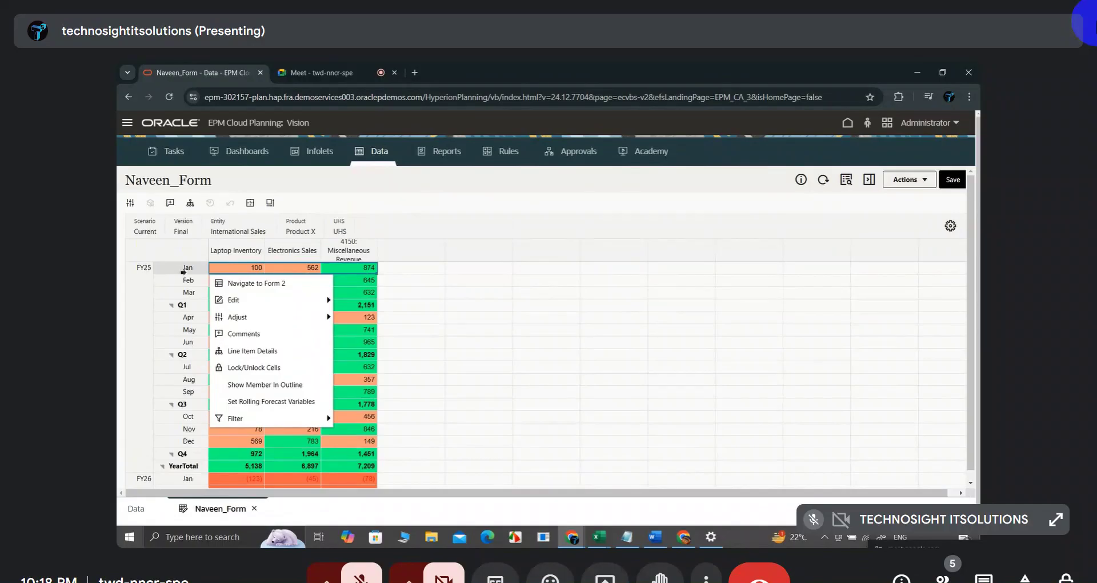
click(262, 284)
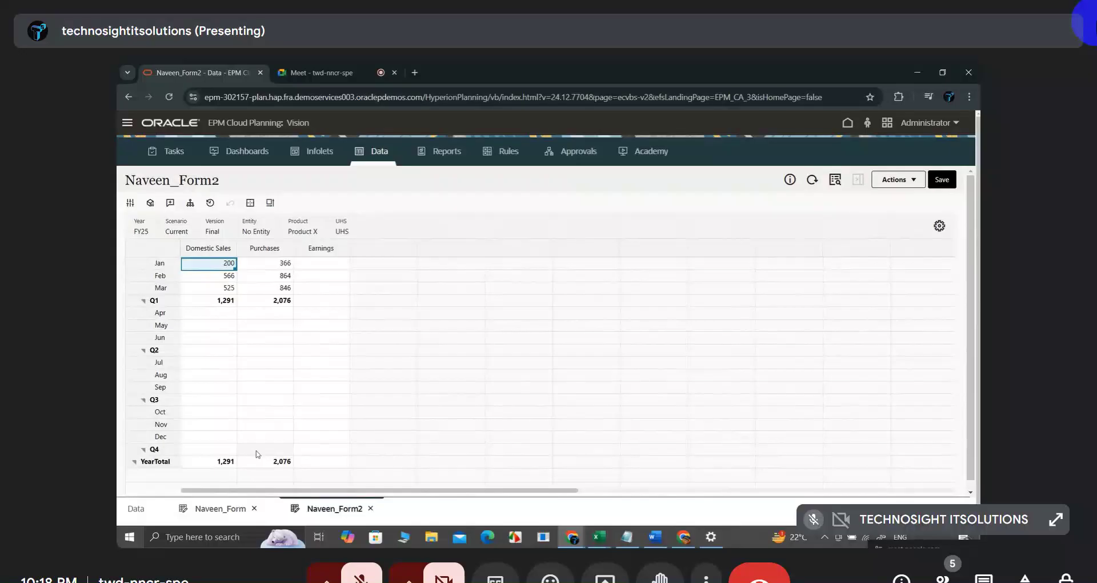
click(221, 508)
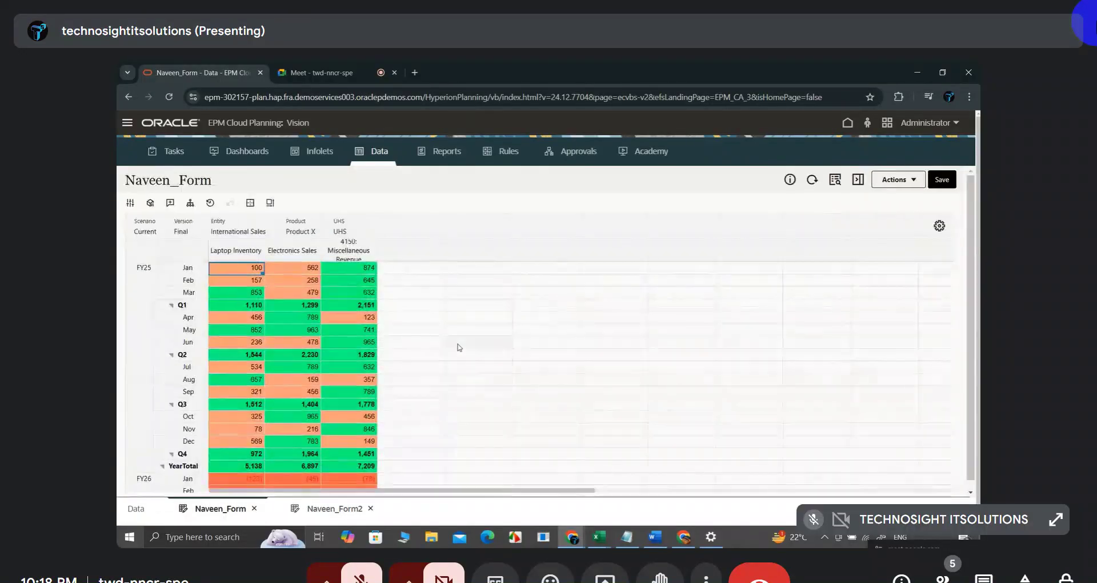
click(503, 317)
click(624, 279)
click(731, 283)
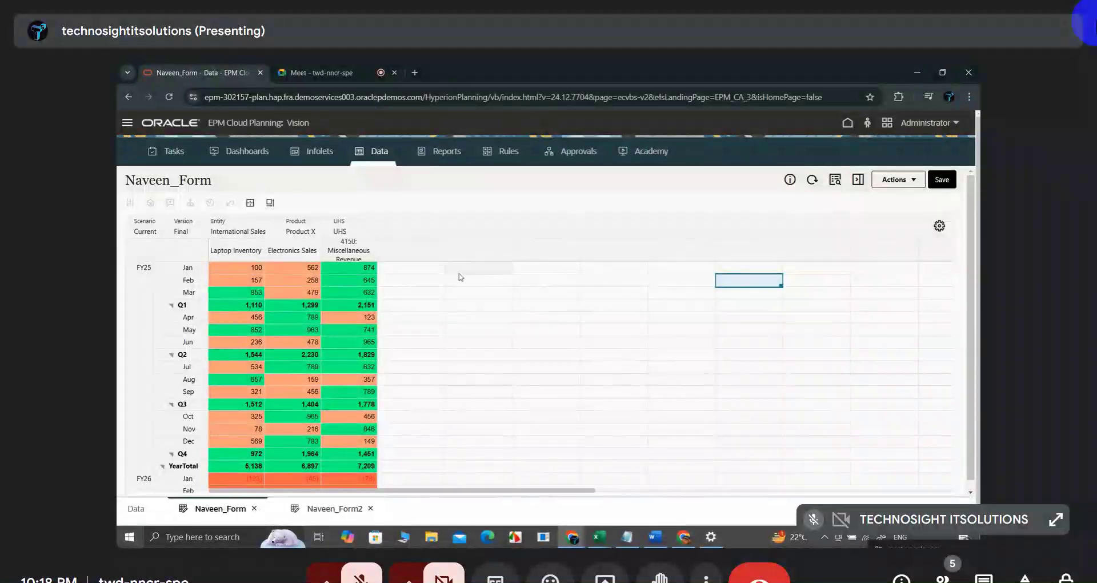
click(488, 307)
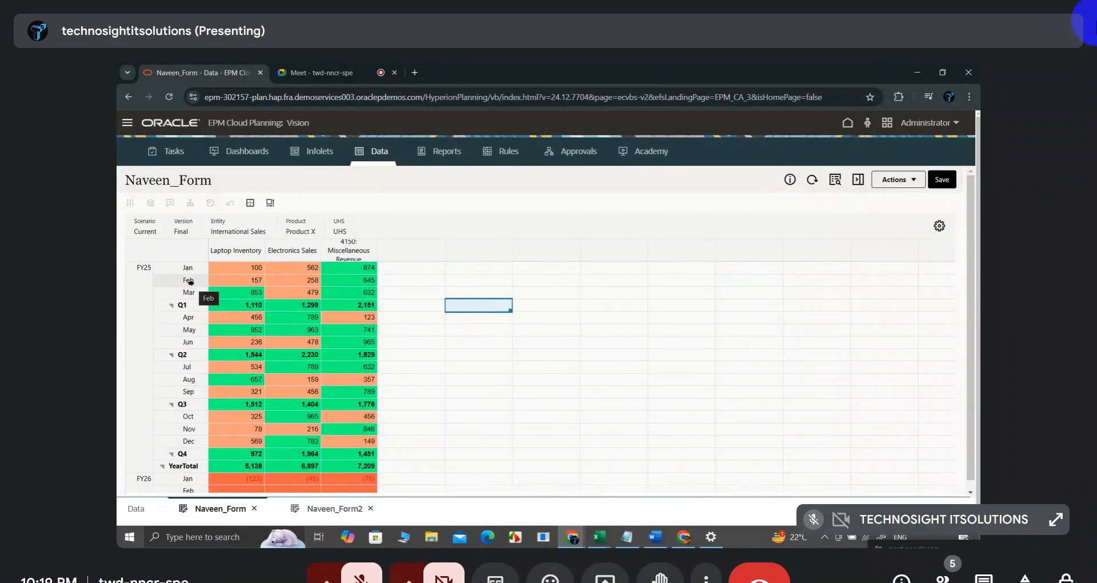
Open Naveen_Form2 for editing and move the UHS dimension from the point of view to the rows.
click(335, 508)
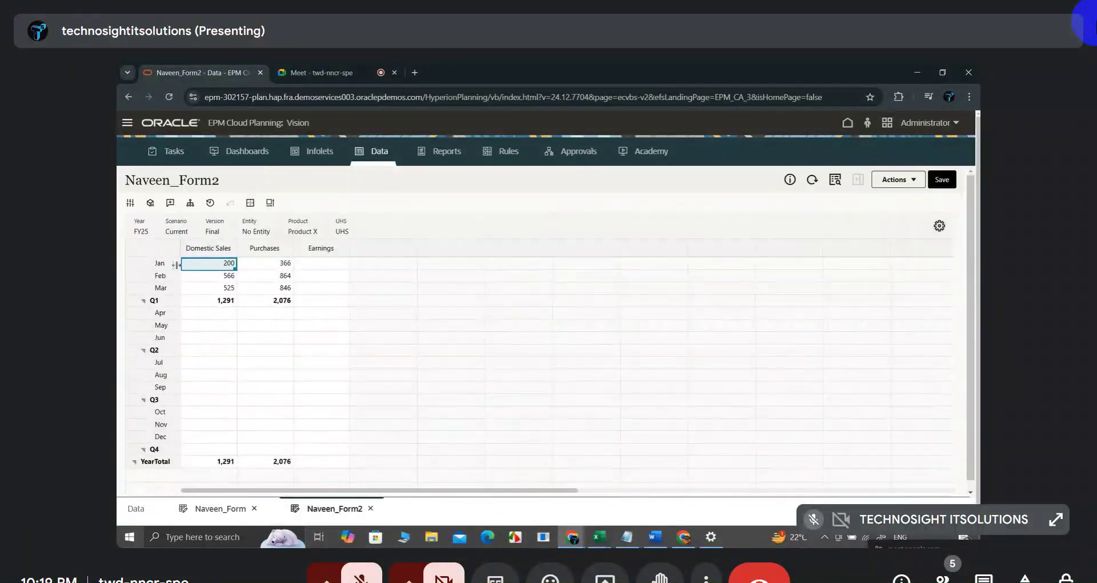
click(887, 179)
click(814, 198)
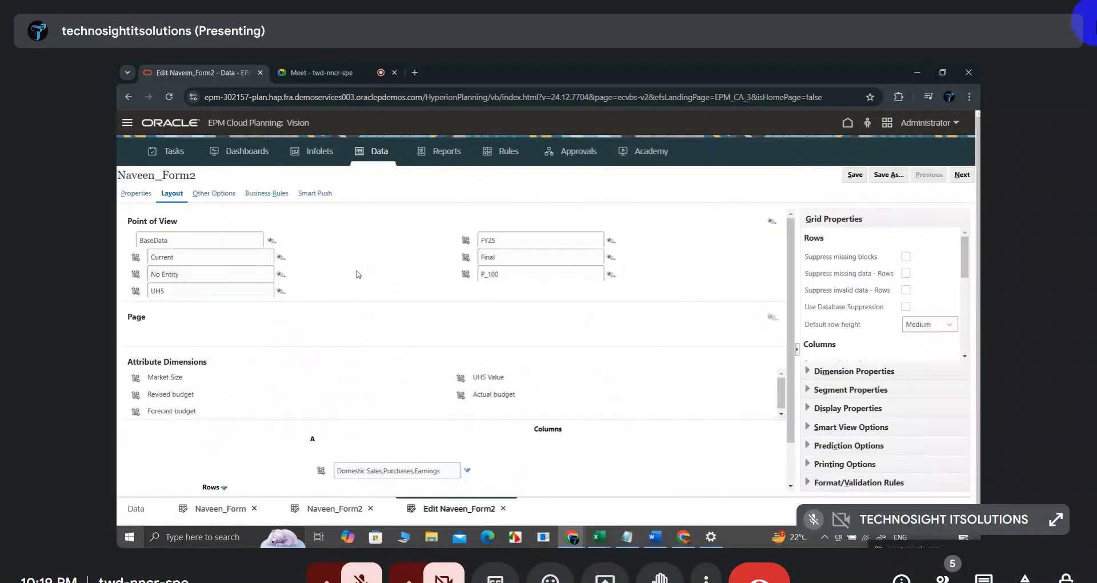
scroll(357, 275, down, 1)
drag(136, 241, 159, 457)
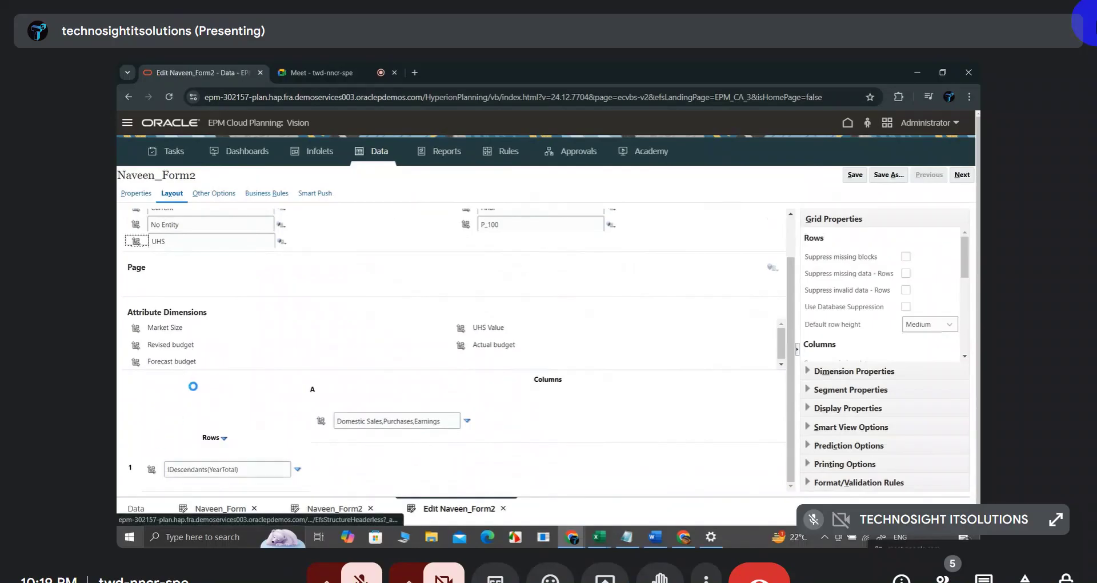
scroll(268, 428, down, 1)
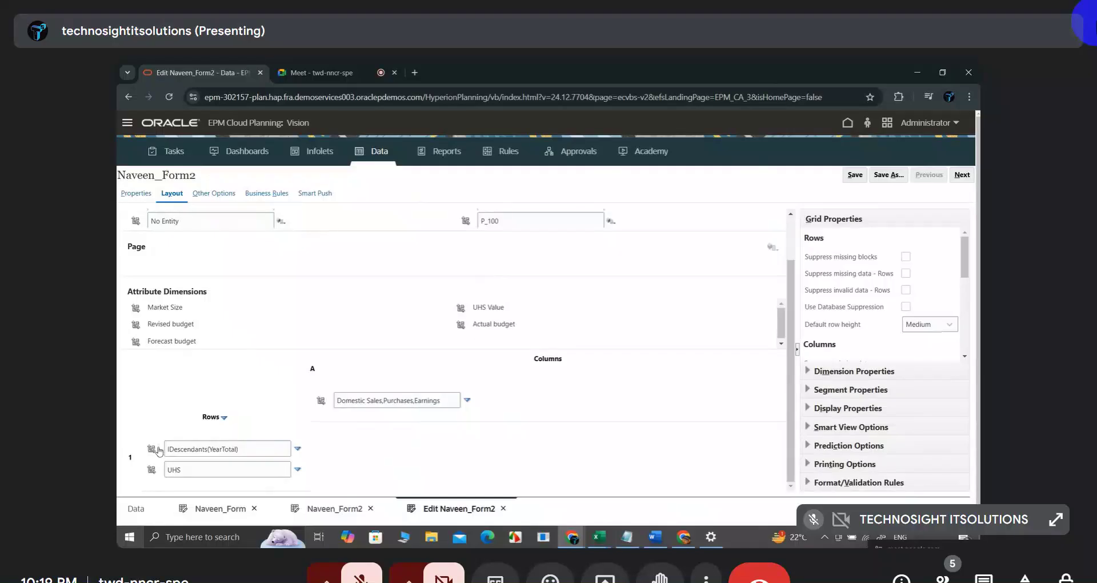
Move IDescendants(YearTotal) from the rows to the page area, save Naveen_Form2 and close its editor.
drag(153, 450, 138, 248)
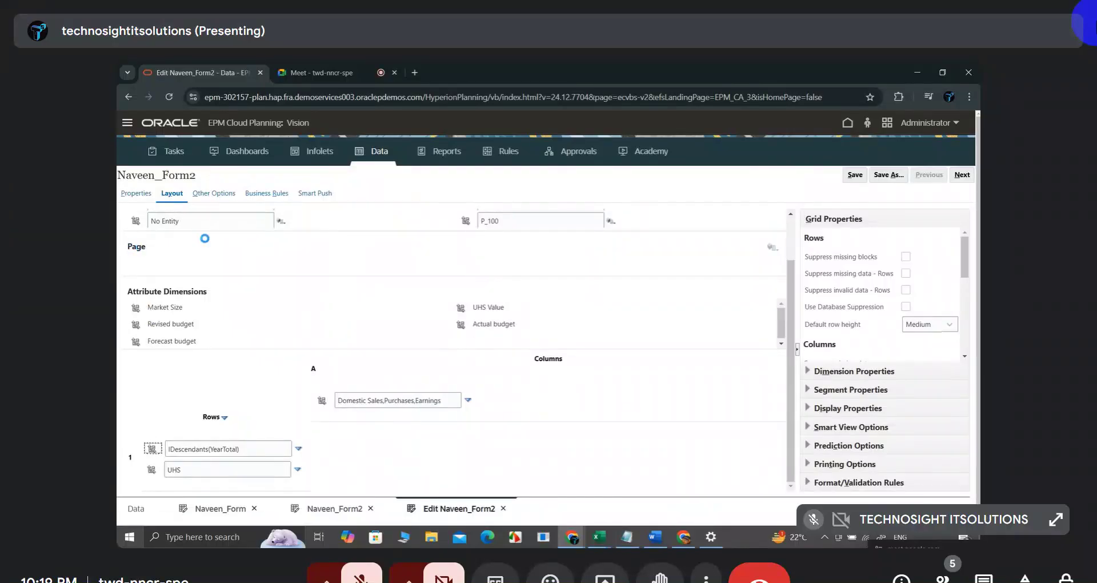
click(854, 175)
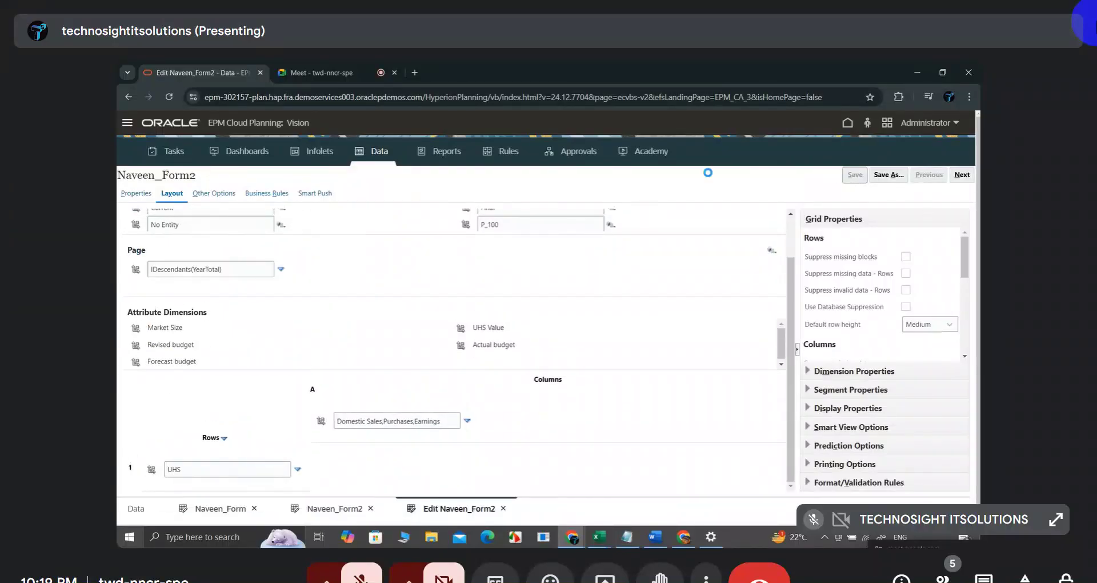
click(575, 349)
click(502, 507)
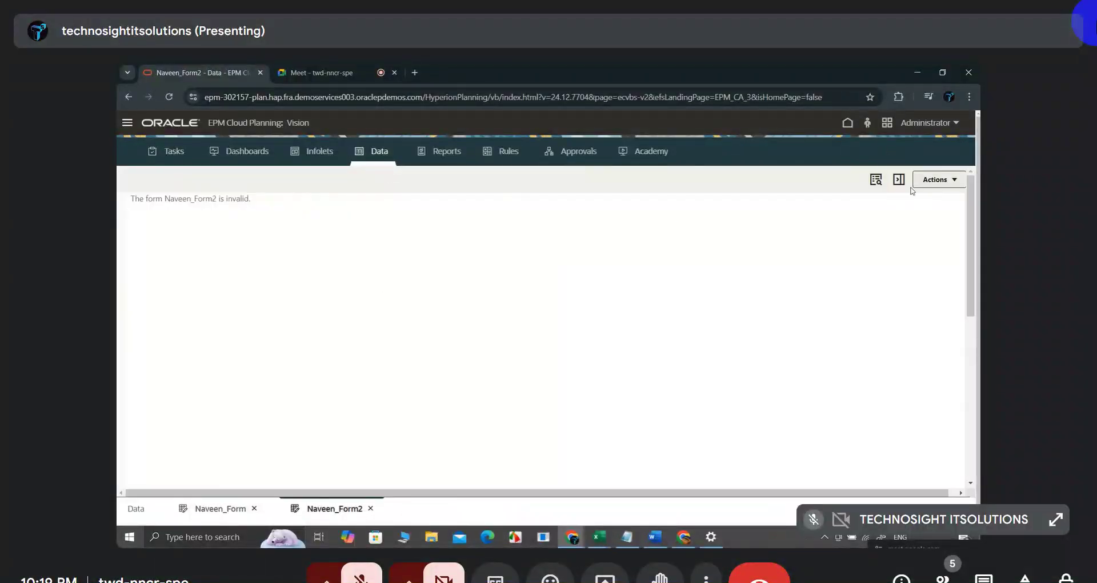
Open the layout of Naveen_Form2 in form management, save and preview the form, and close the preview.
click(127, 123)
click(661, 459)
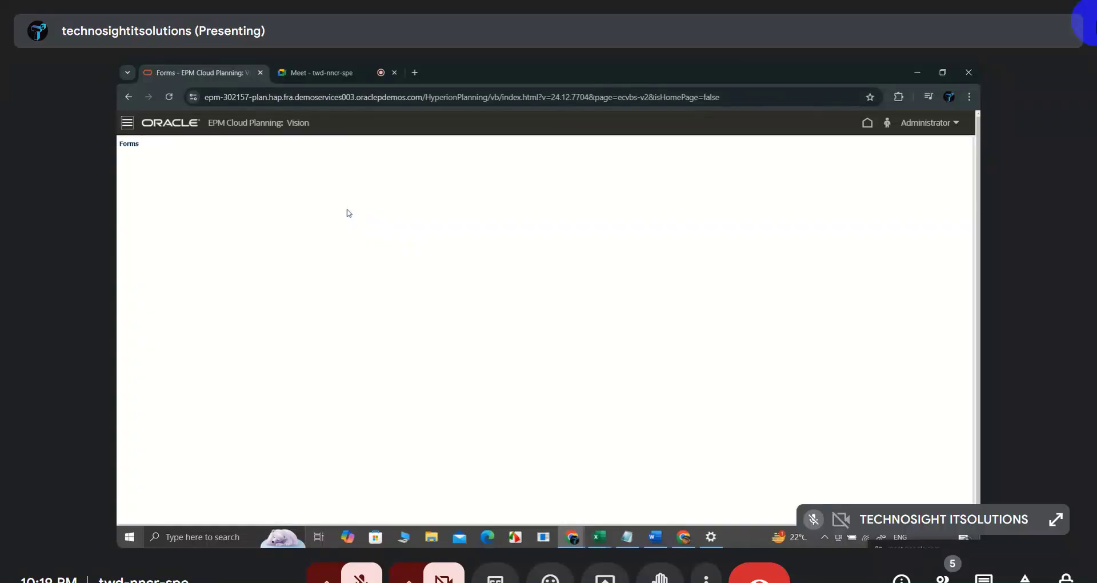
click(337, 220)
click(361, 174)
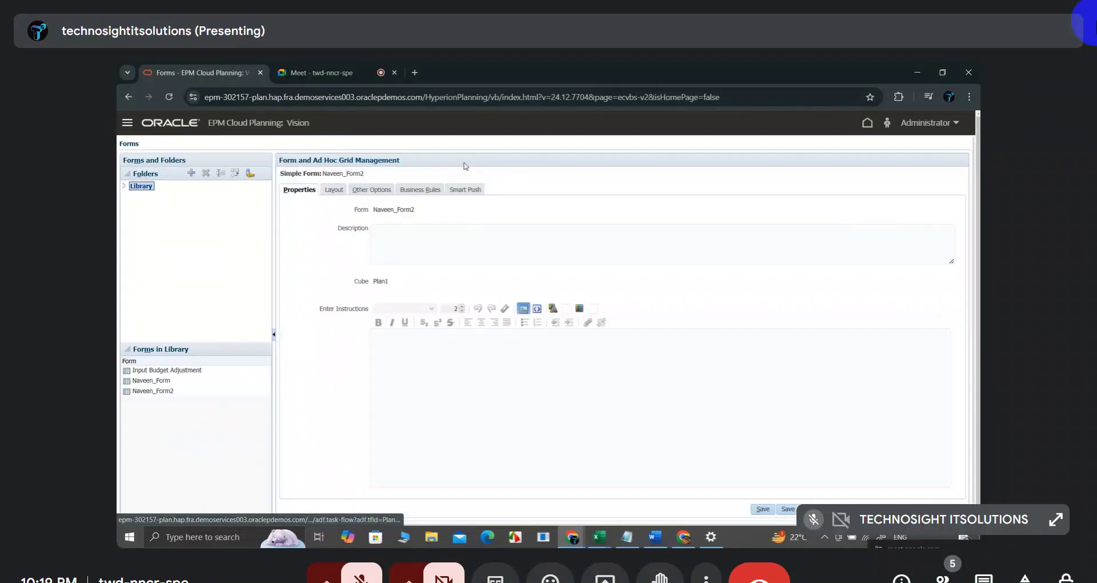
click(335, 192)
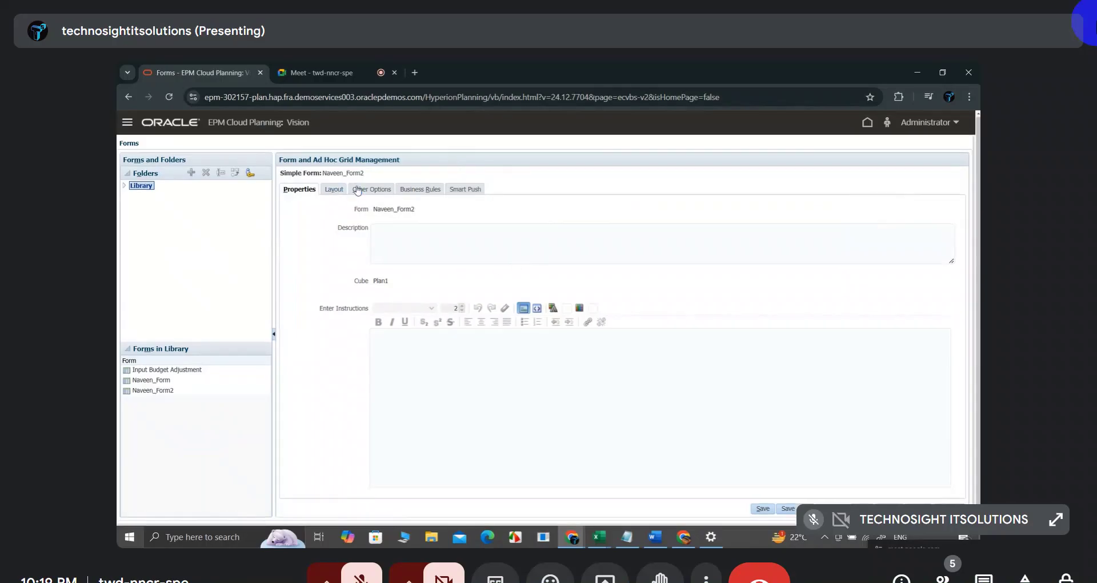
scroll(443, 252, down, 1)
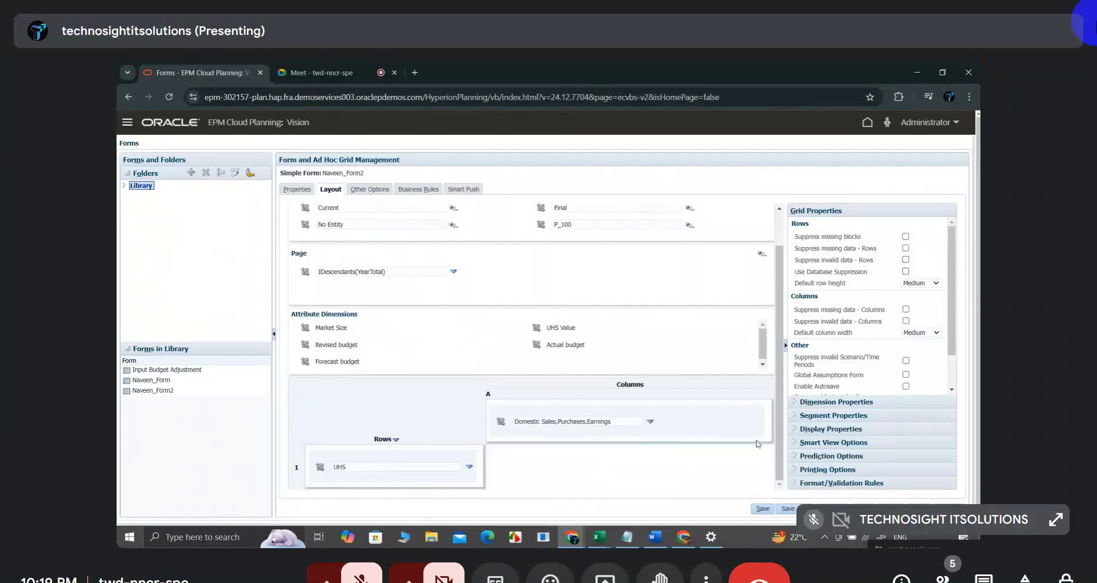
click(768, 509)
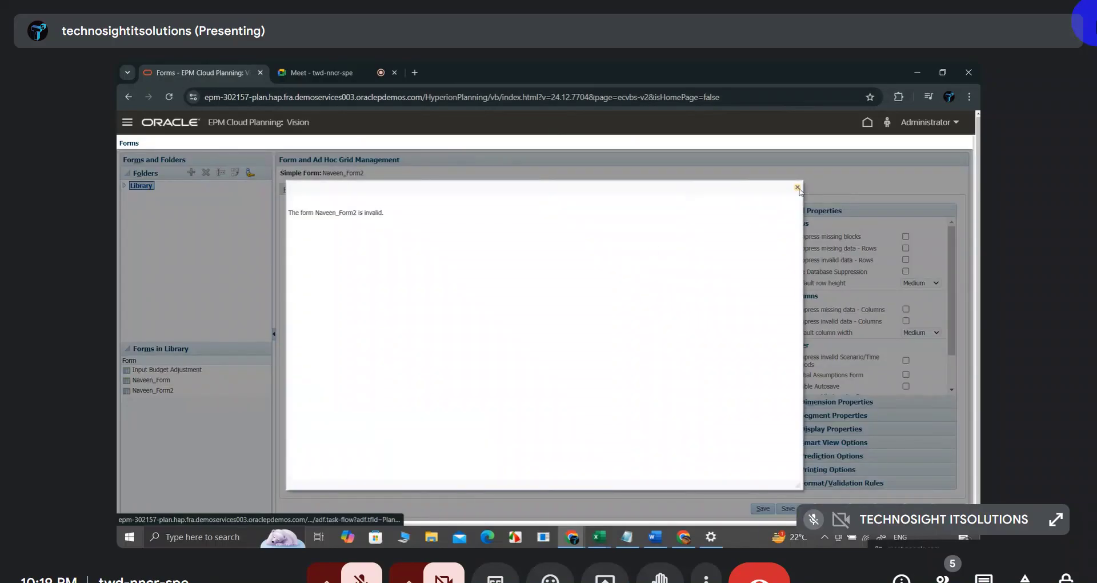
click(797, 188)
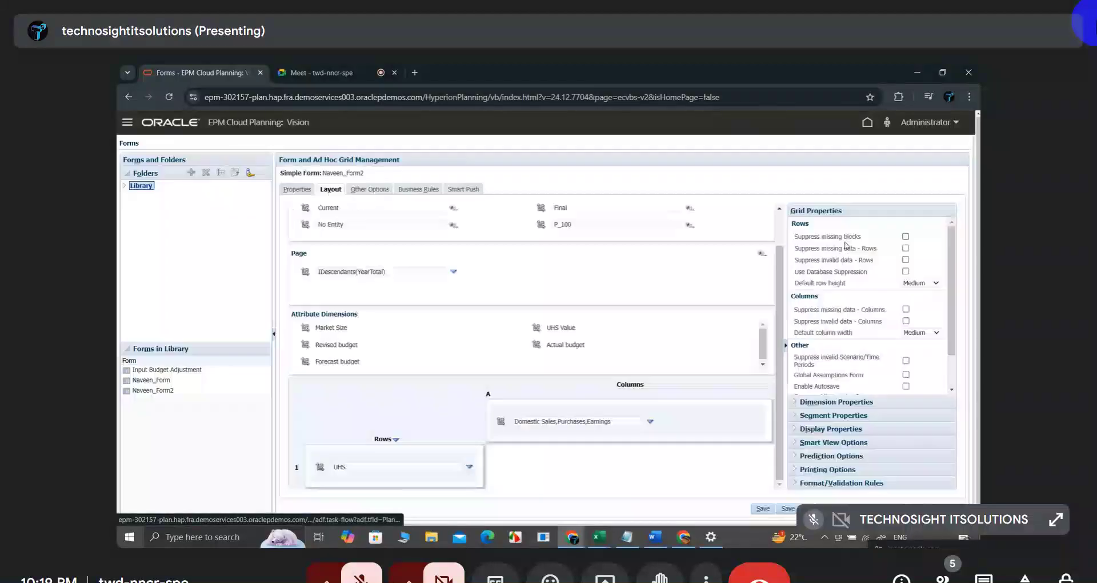
Move IDescendants(YearTotal) from the page area back into the rows below UHS, save Naveen_Form2 and preview it.
click(295, 469)
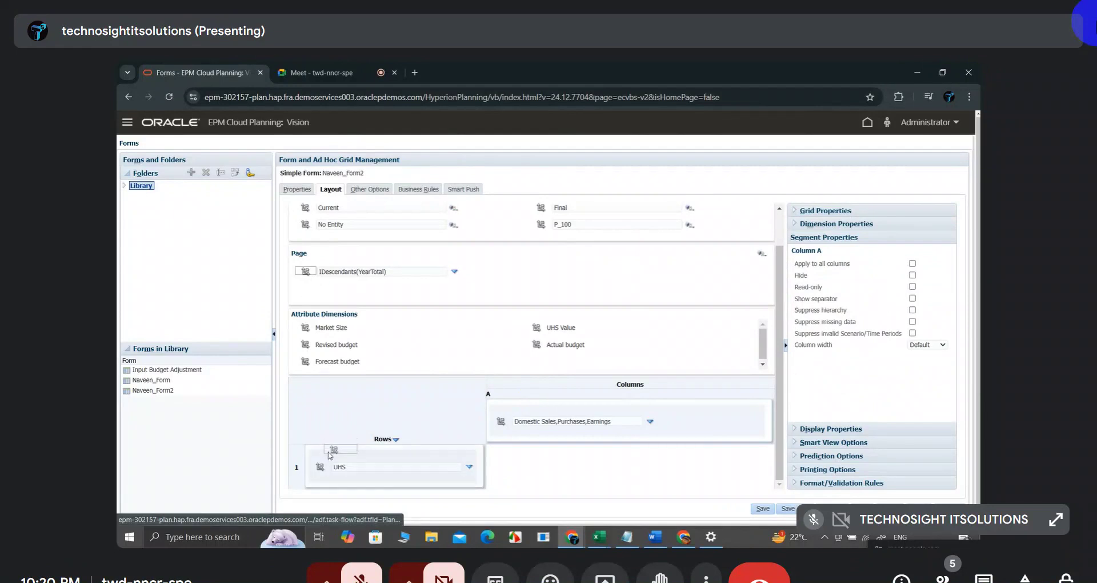
drag(347, 467, 348, 465)
click(357, 454)
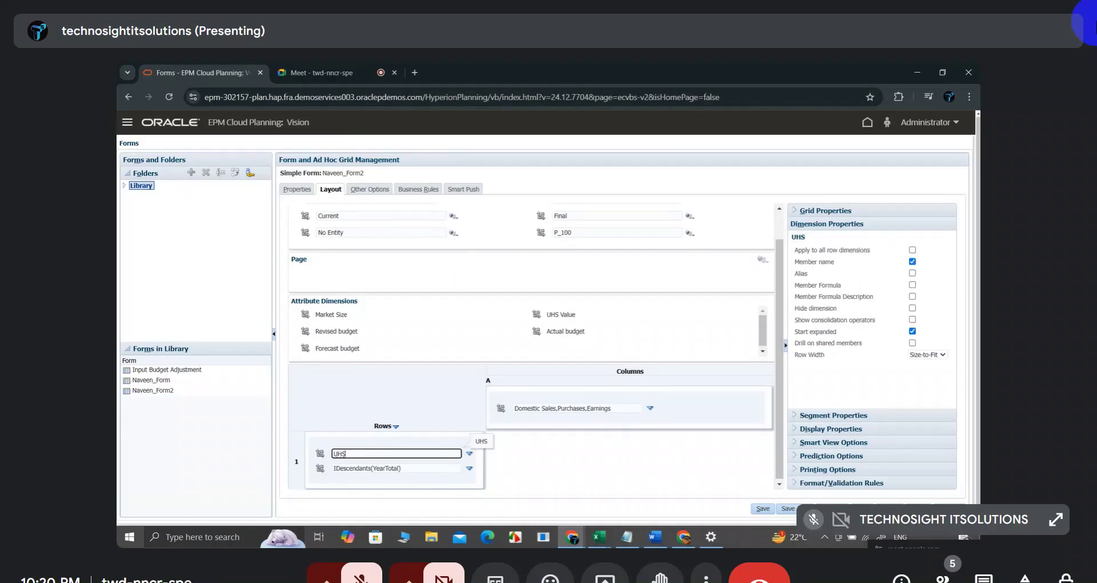
click(763, 511)
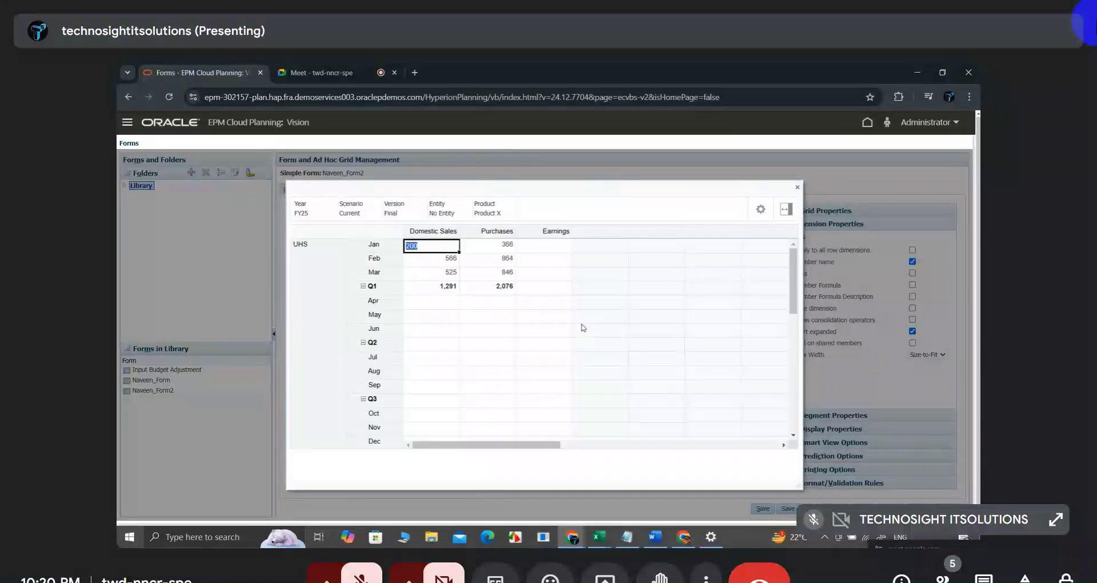
click(657, 316)
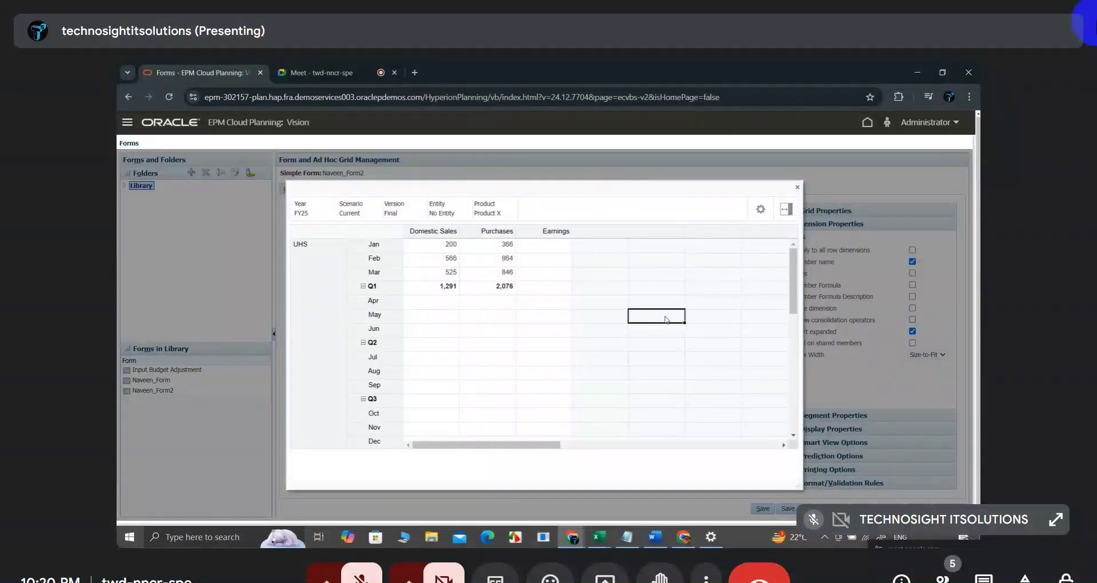
Close the preview and examine the dimension properties of the point-of-view members, UHS and IDescendants(YearTotal) in the layout.
click(798, 188)
click(345, 230)
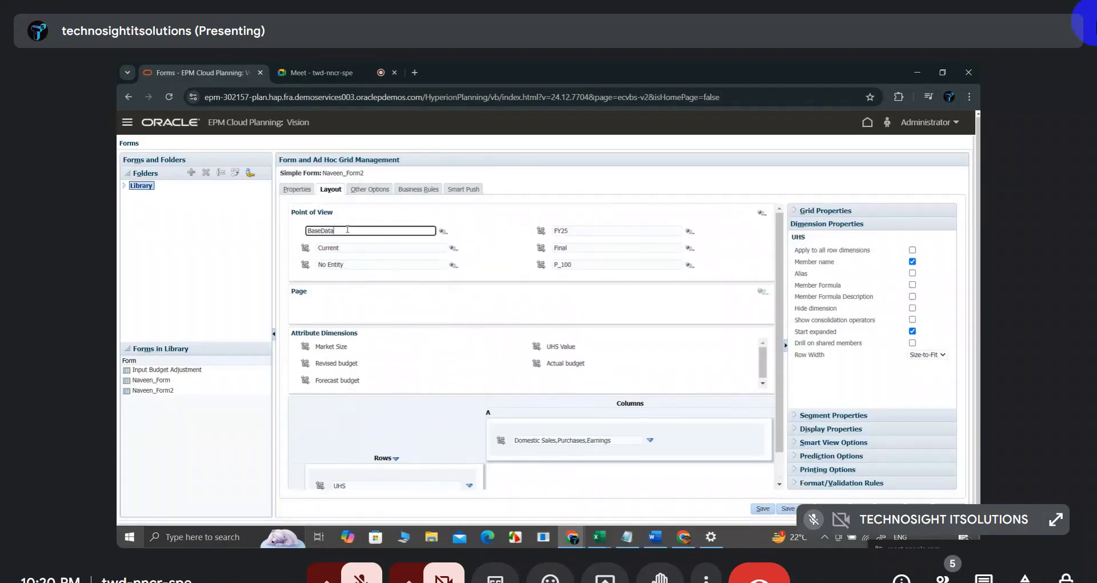
click(652, 231)
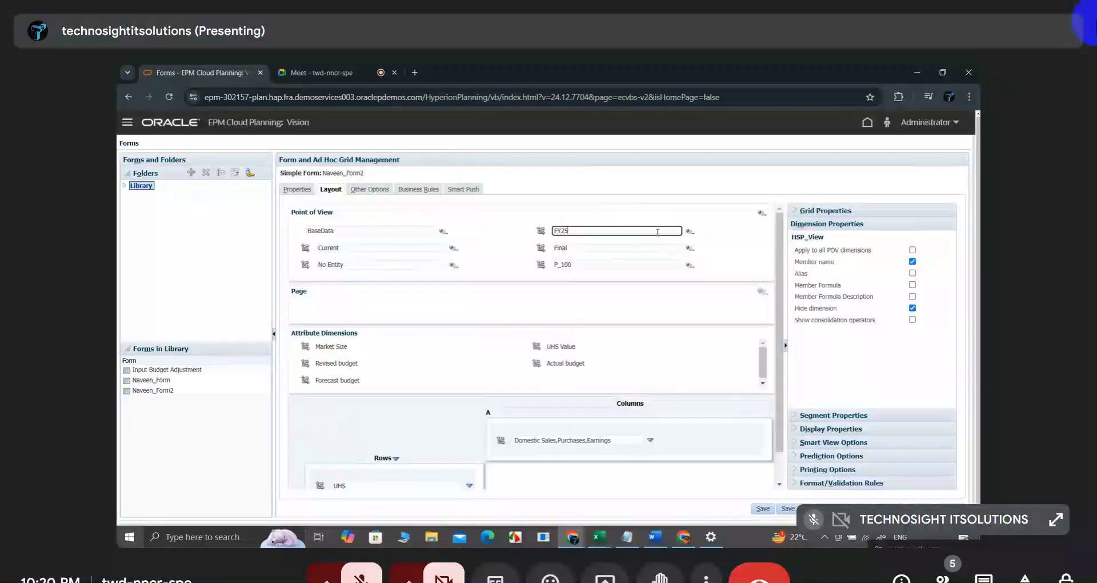
click(648, 248)
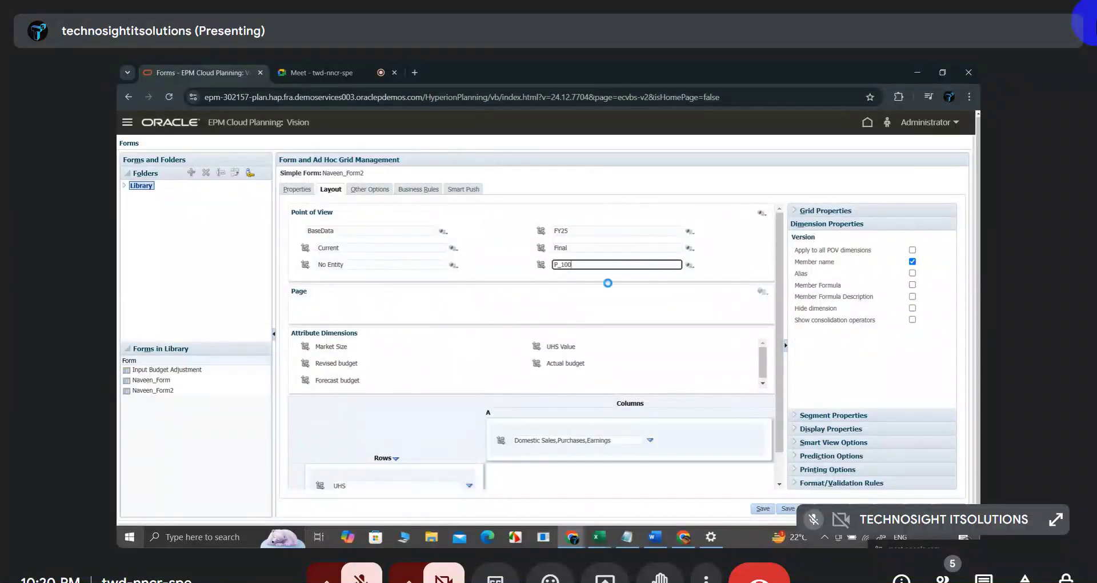
scroll(331, 314, down, 2)
click(355, 451)
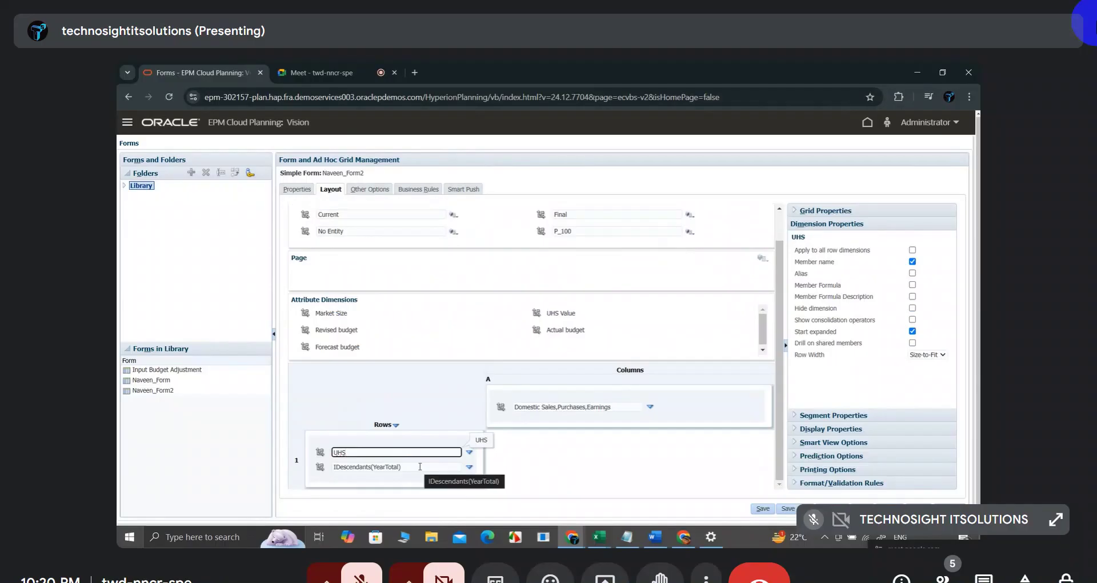
click(420, 466)
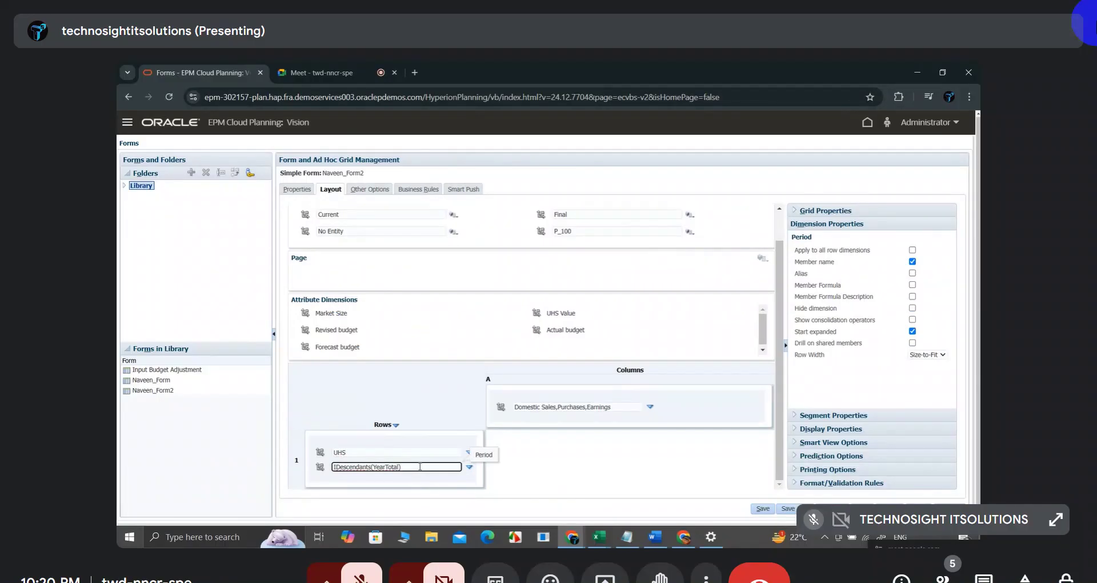
click(408, 457)
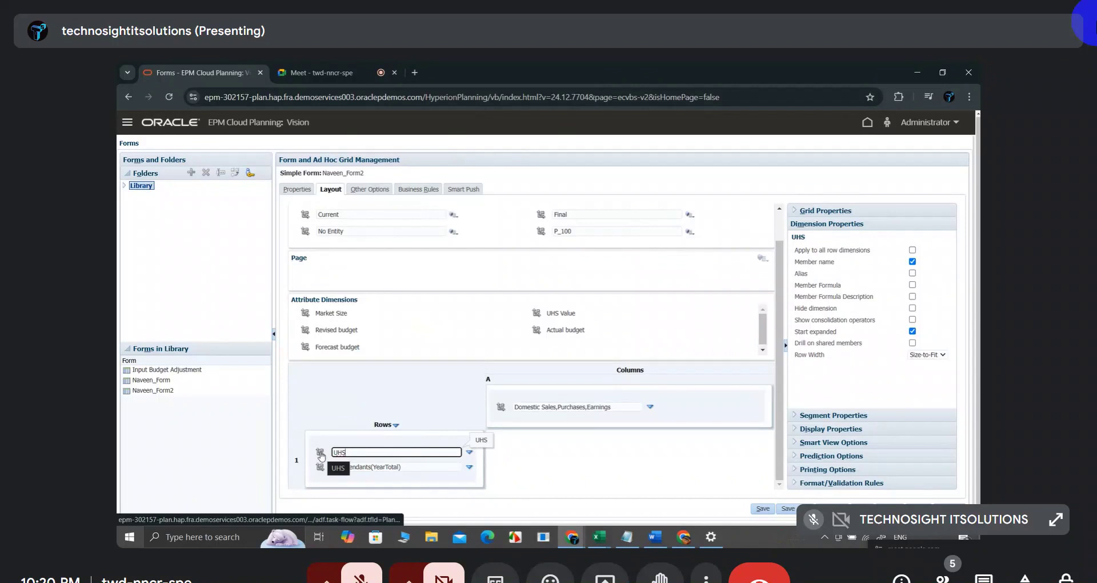
Move UHS from the rows to the point of view, FY25 into the rows, and IDescendants(YearTotal) to the page area.
drag(320, 455, 311, 207)
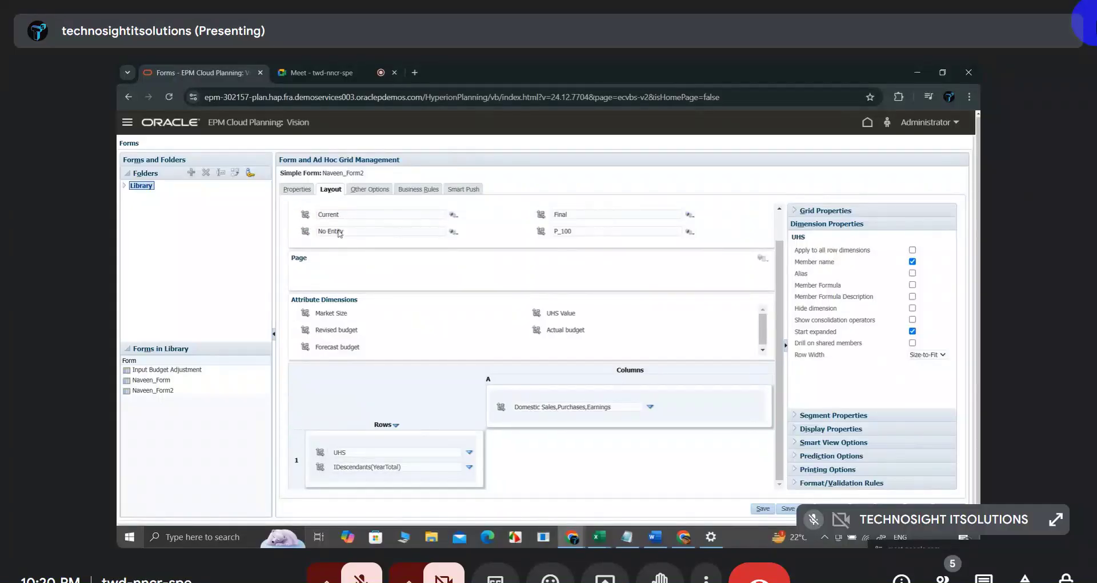
scroll(380, 349, up, 1)
drag(314, 482, 309, 311)
scroll(516, 233, up, 1)
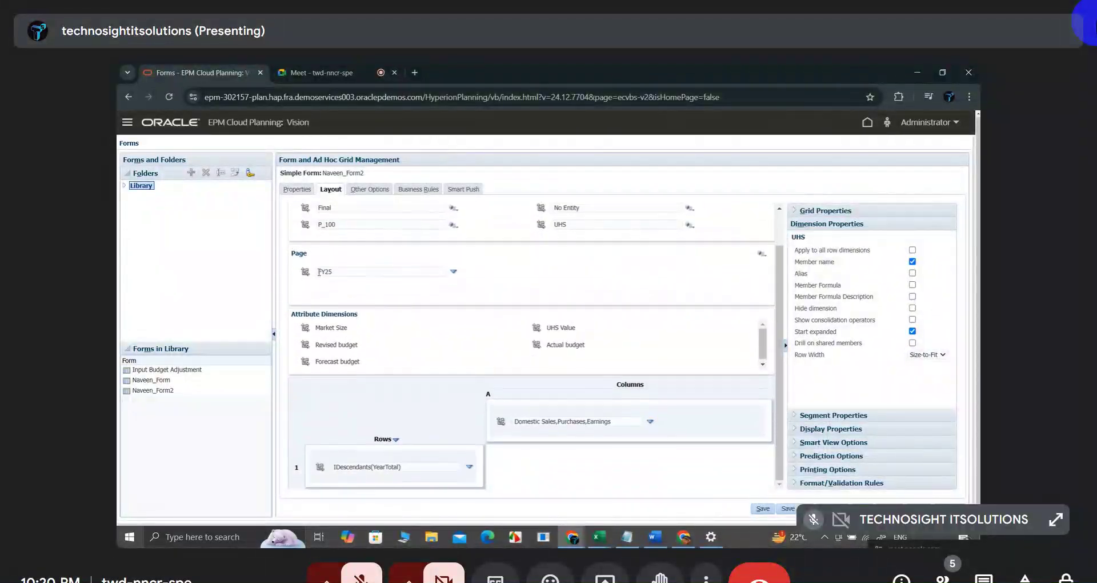
drag(320, 468, 354, 294)
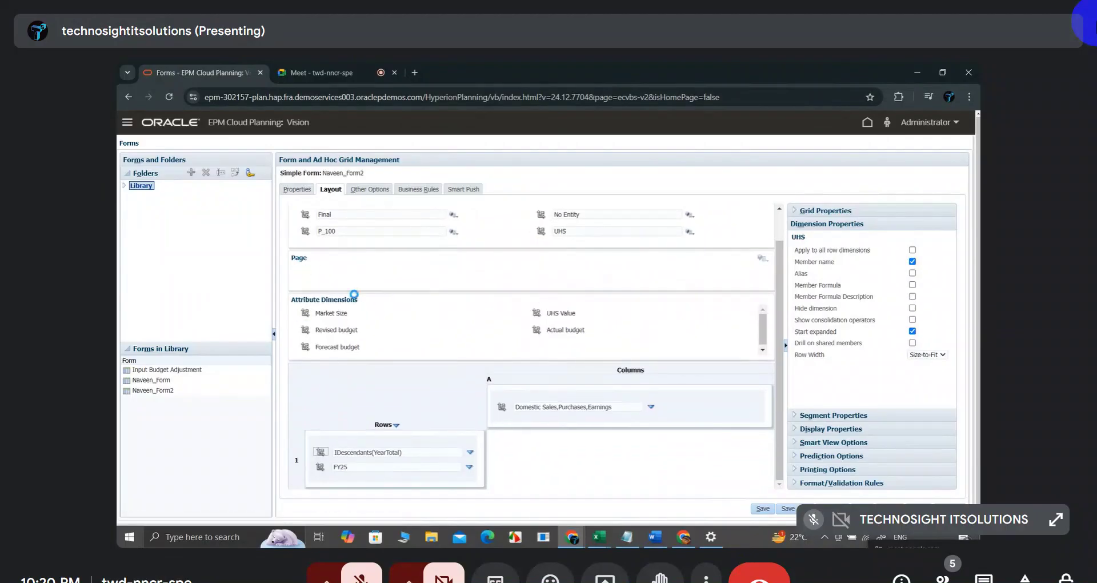
Save Naveen_Form2, preview it with the new layout and close the preview.
click(763, 508)
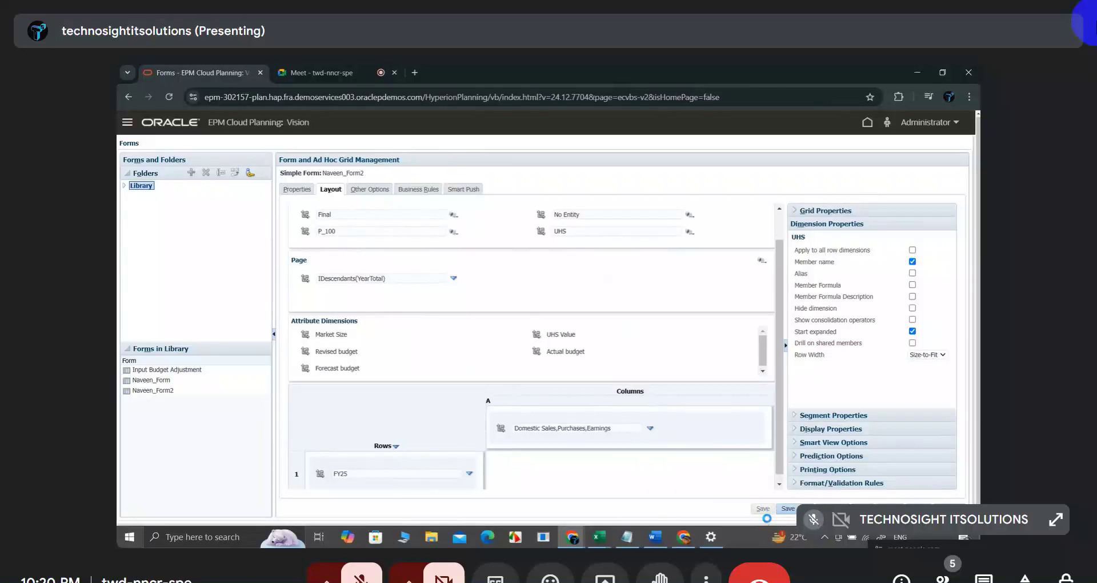
click(614, 257)
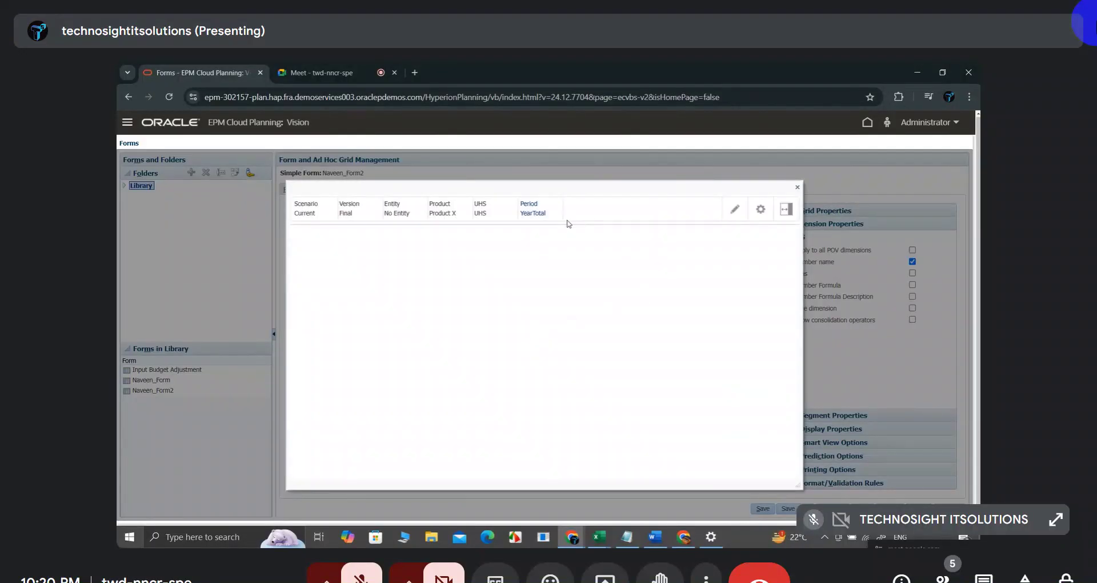
click(654, 276)
click(797, 188)
Return to the home page, view Naveen_Form2 in the Data area and close that form.
click(170, 123)
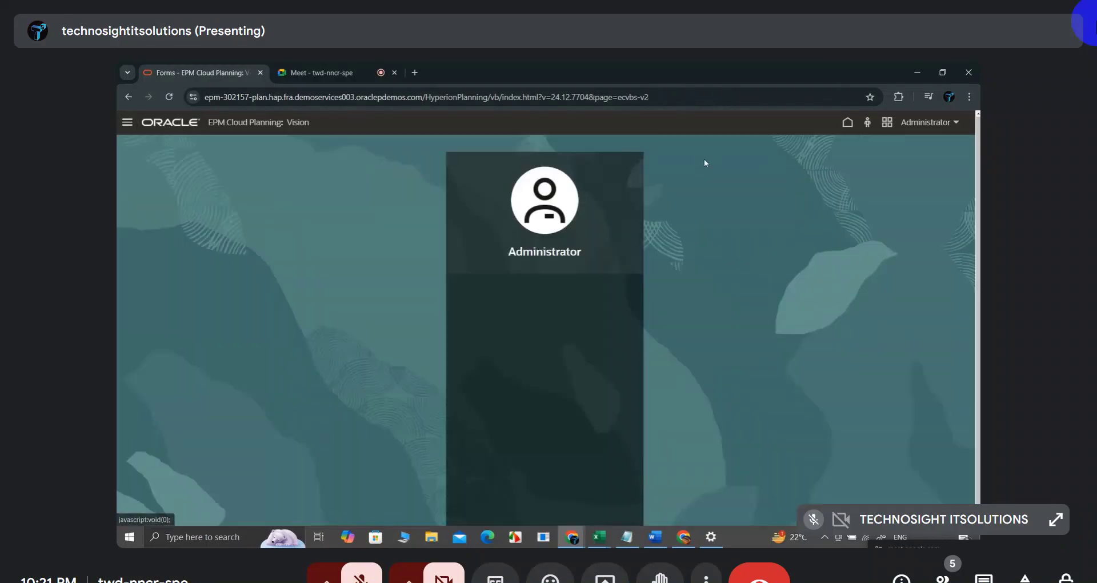
click(763, 311)
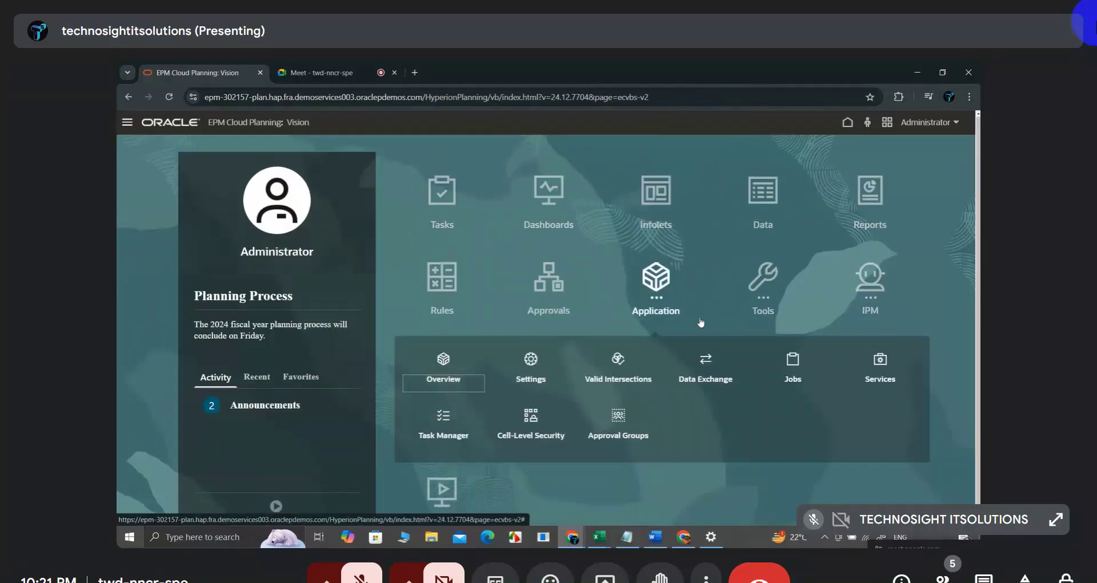
click(641, 228)
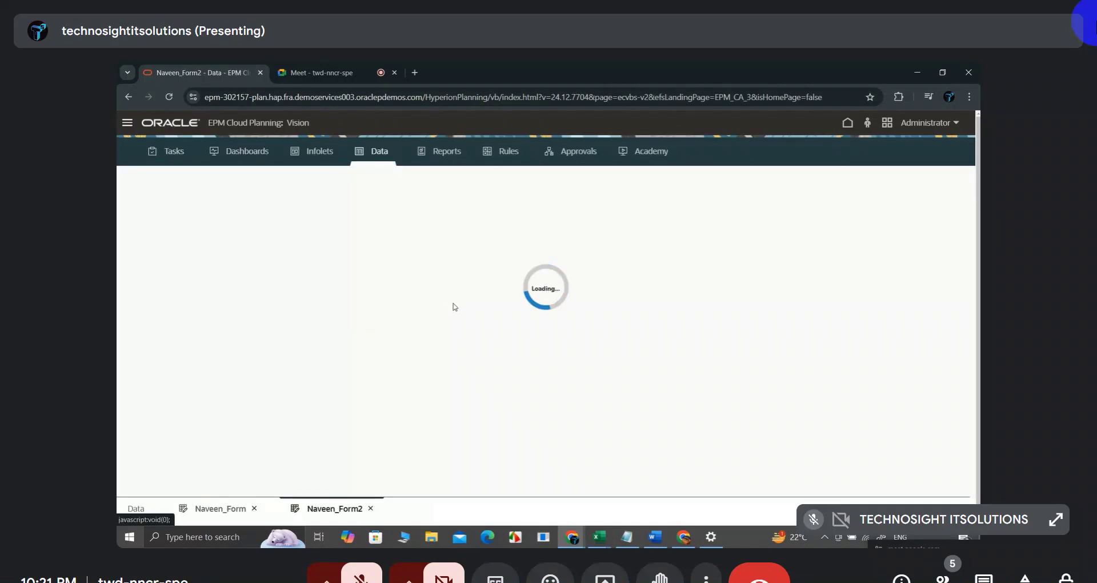
click(424, 305)
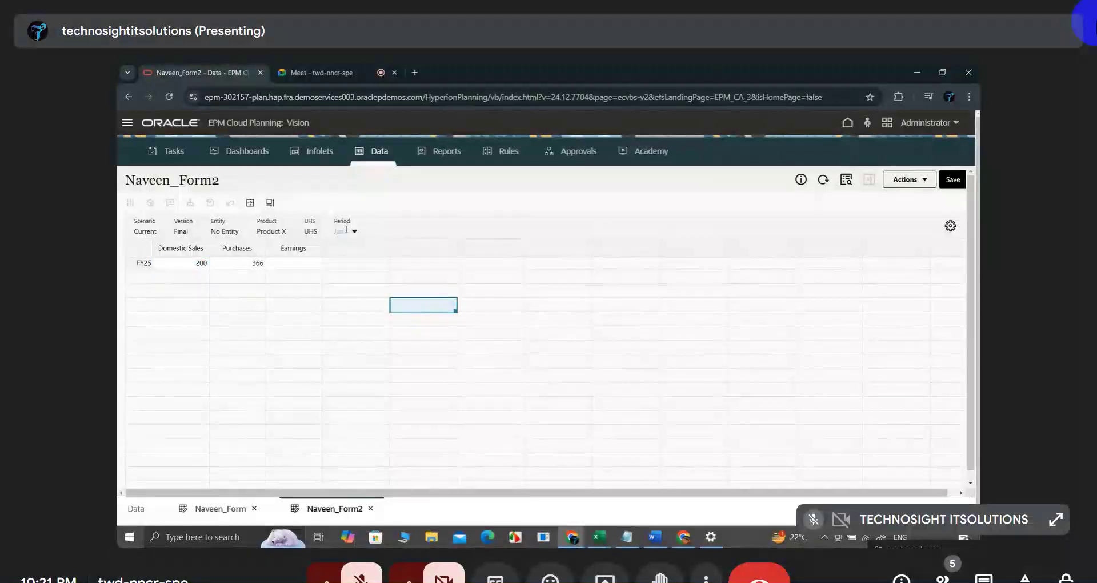
click(370, 508)
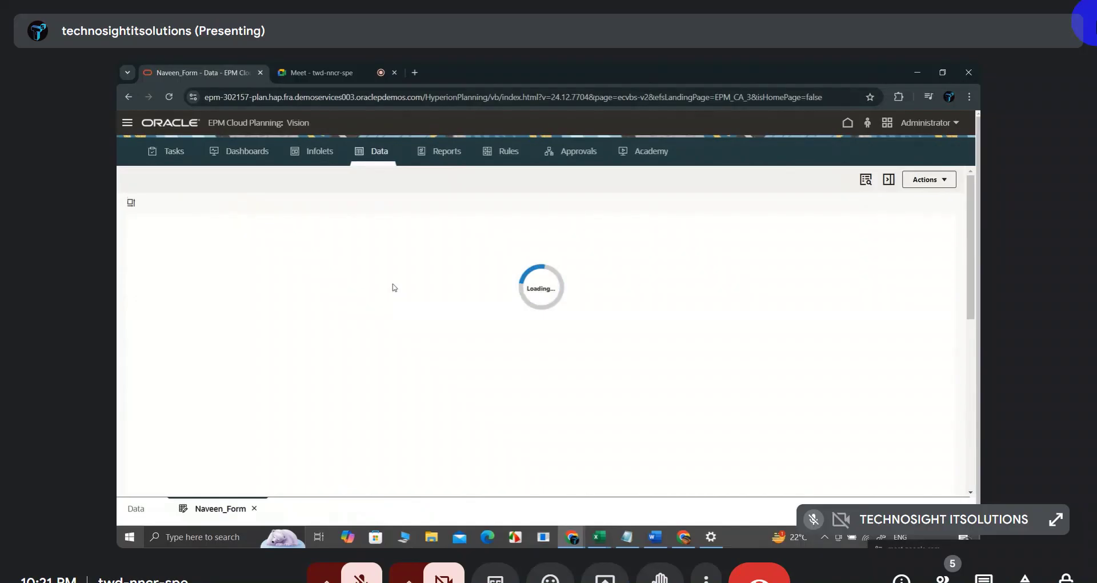
Navigate to Form 2 from the FY25 Mar row of Naveen_Form, check the period passed, and close Naveen_Form2.
click(188, 292)
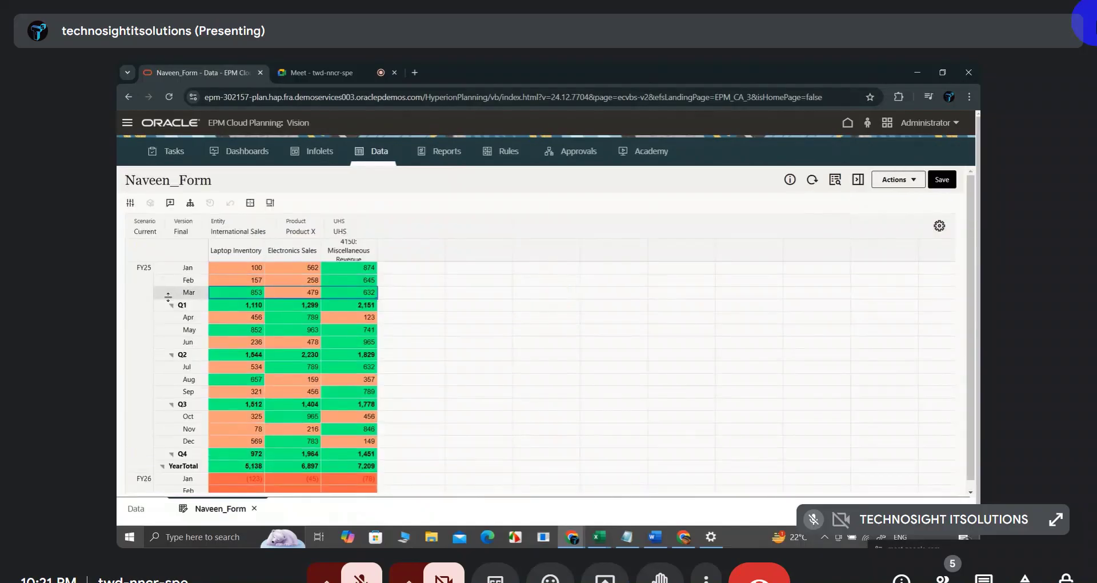
right_click(192, 293)
click(234, 303)
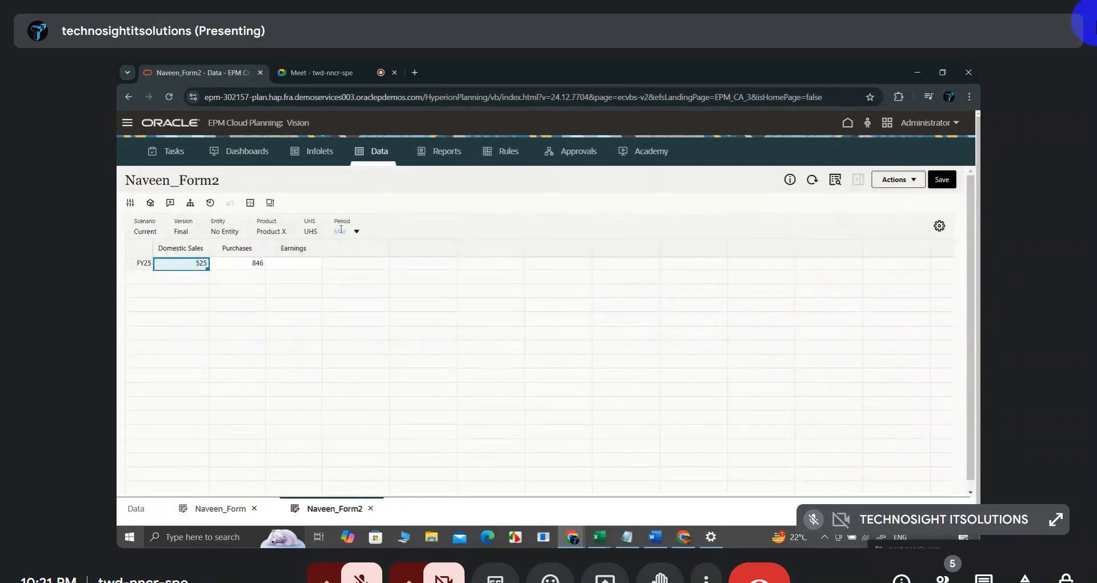
click(369, 508)
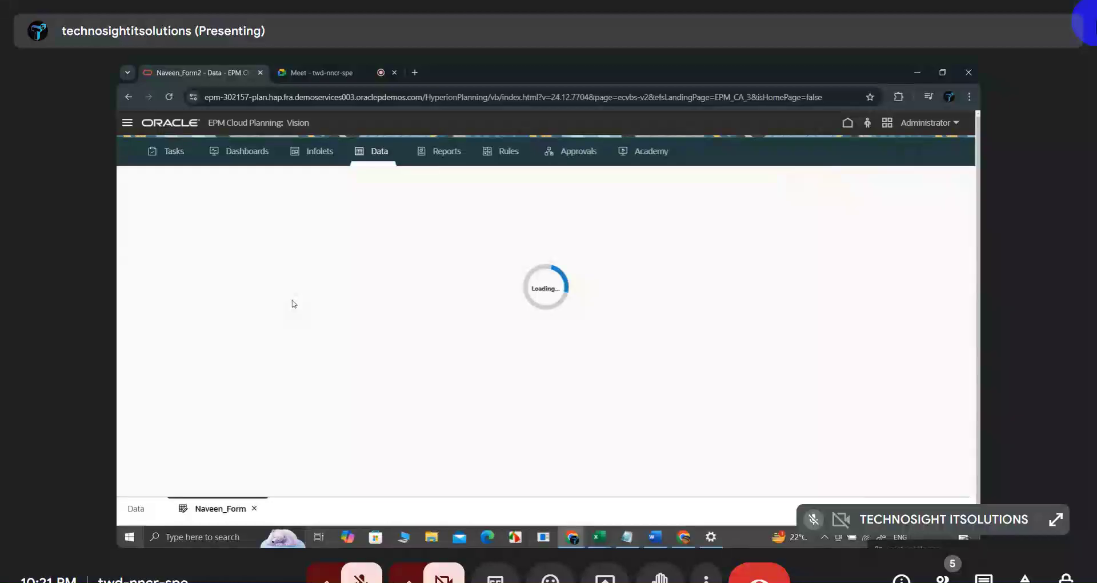
Navigate to Form 2 from the FY25 Q1 row of Naveen_Form and close Naveen_Form2 again.
right_click(182, 305)
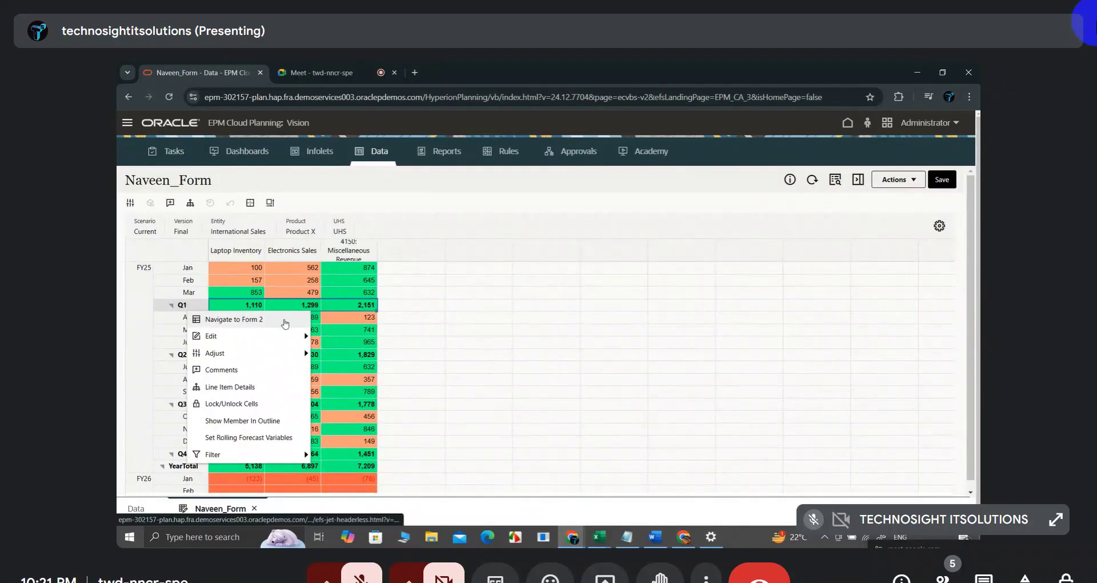
click(284, 323)
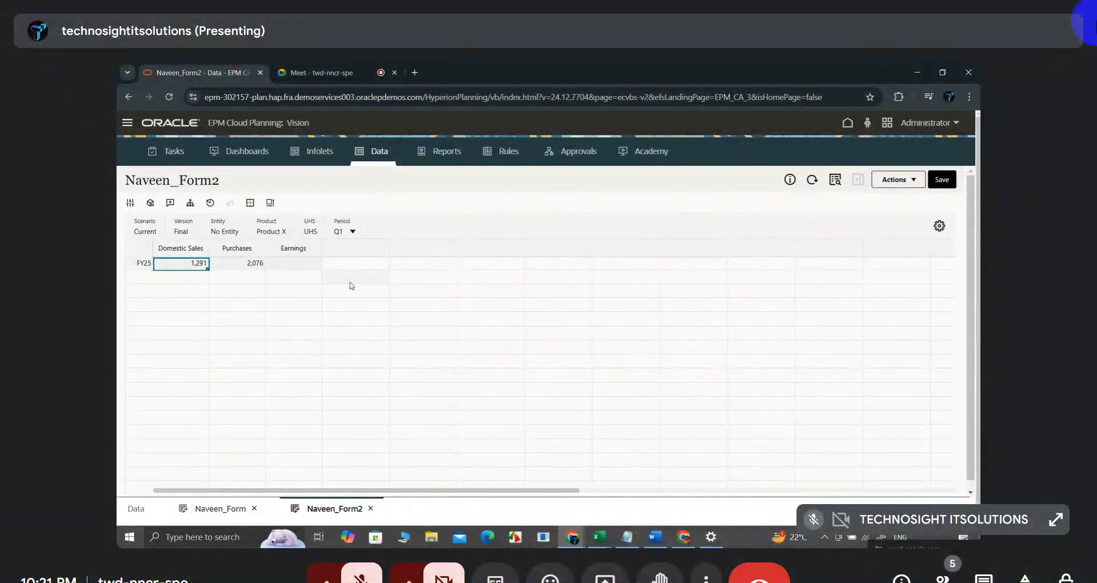
click(371, 508)
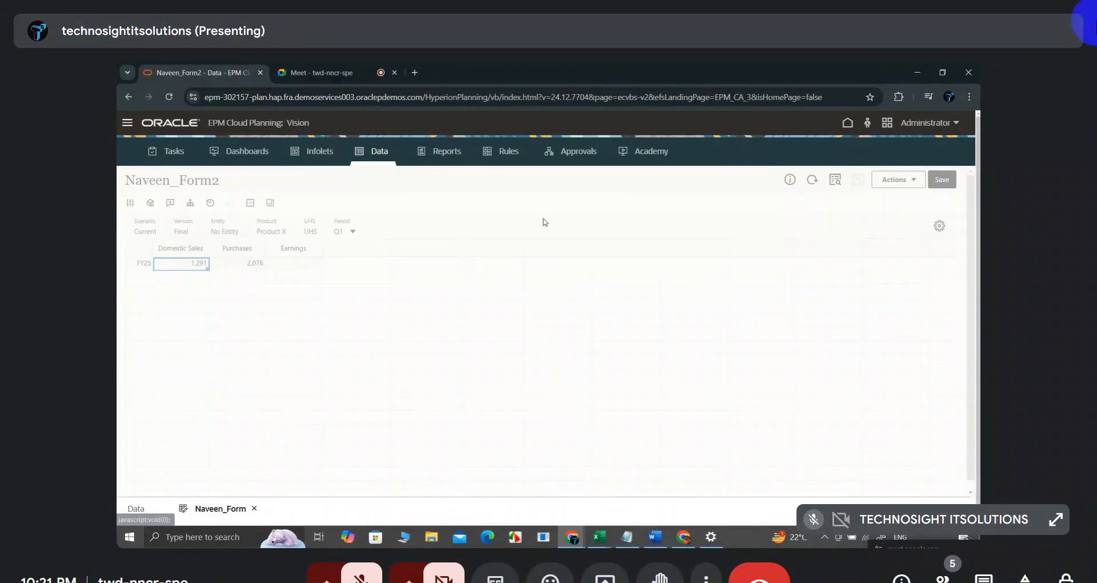
Switch to the Excel workbook Book1, add a new worksheet and enter Employee 1 in cell C5.
click(599, 537)
click(634, 501)
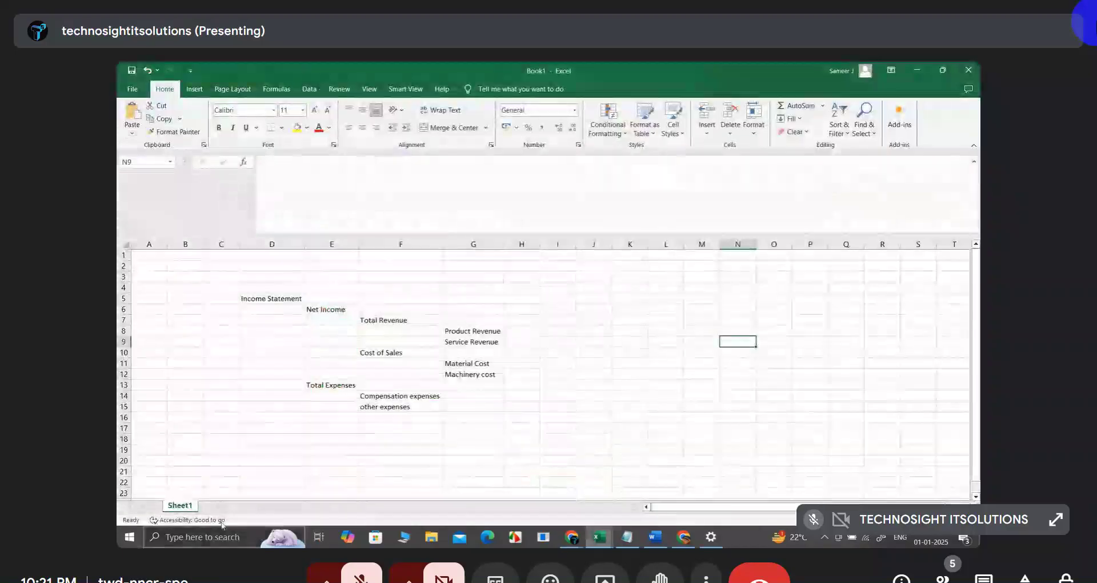
click(215, 505)
click(205, 299)
text(Em)
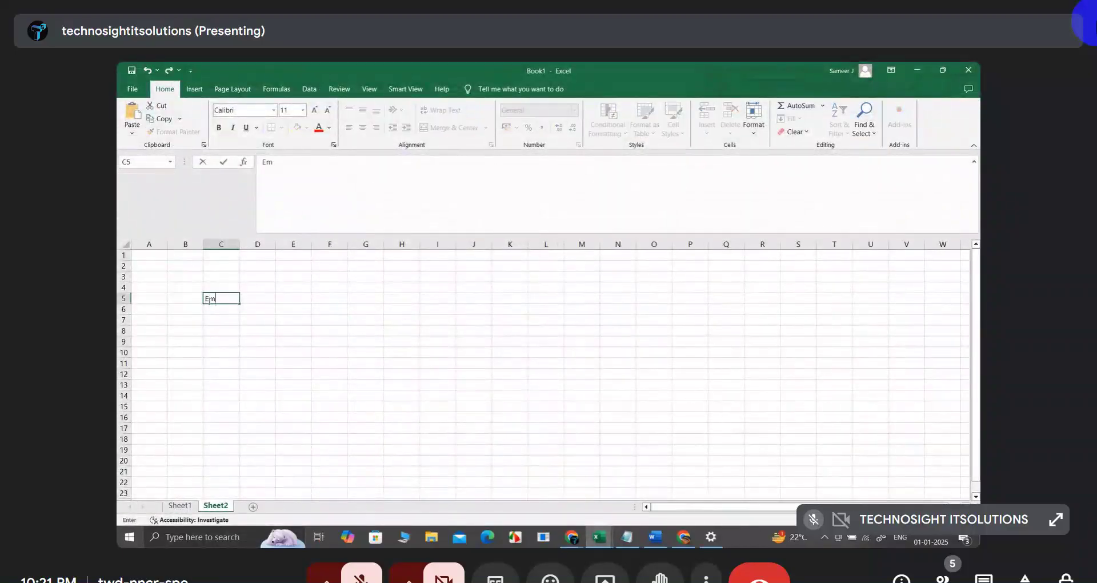
text(ployee 1)
key(Return)
Fill the employee numbering from C5 down column C and widen the column to fit the labels.
click(217, 299)
drag(240, 301, 247, 341)
scroll(240, 320, up, 5)
drag(240, 242, 250, 242)
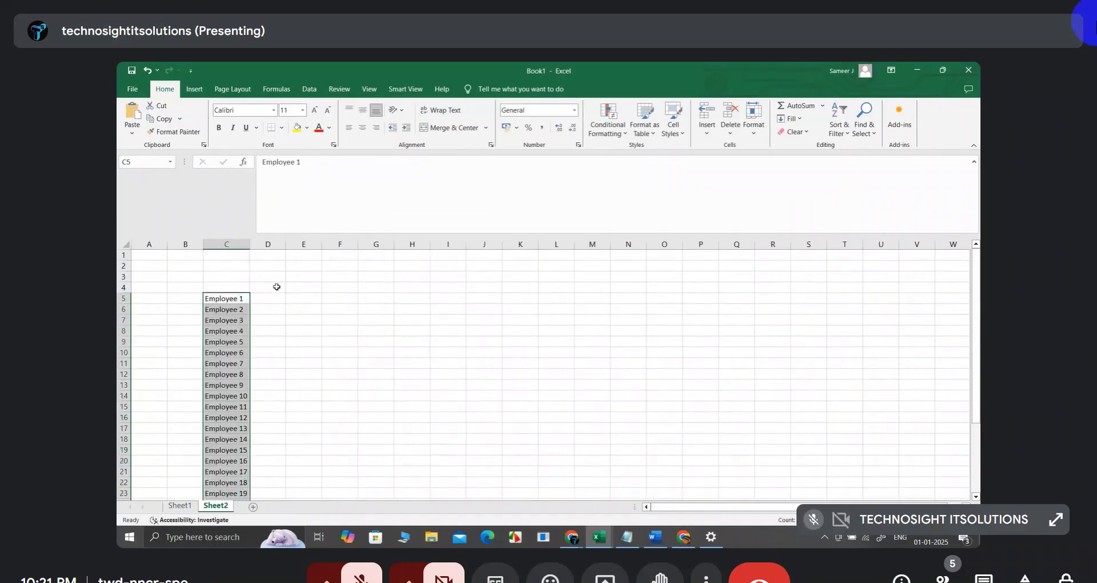
Enter the heading Total Compensation expenses in D4 and fit column D to its width.
click(278, 287)
text(Total Compensation expenses)
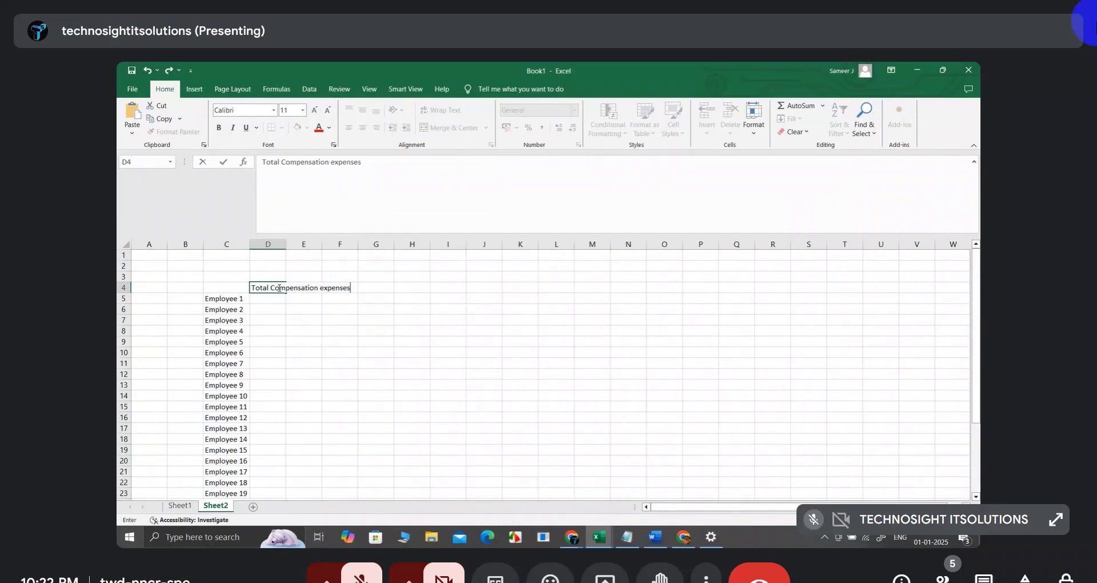
key(Return)
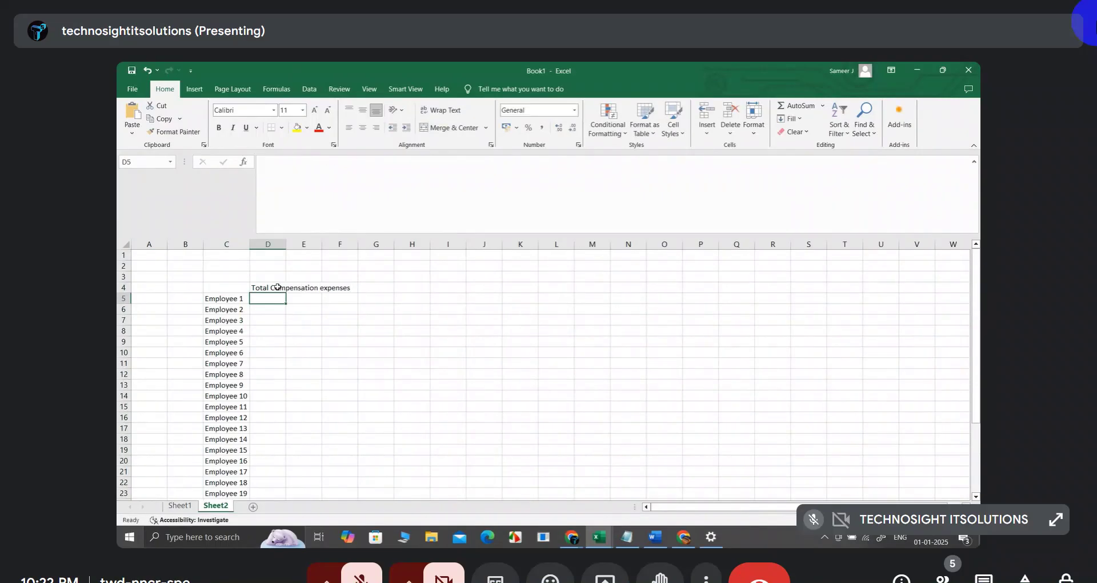
double_click(286, 244)
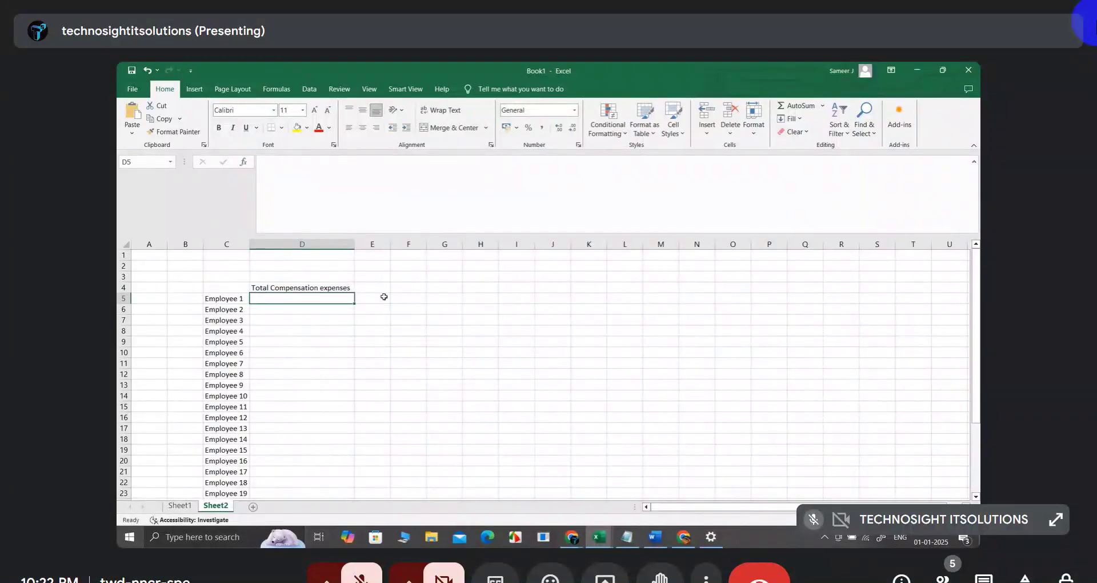
Enter compensation expenses of 50000 for Employee 1 and 60000 for Employee 2.
text(50000)
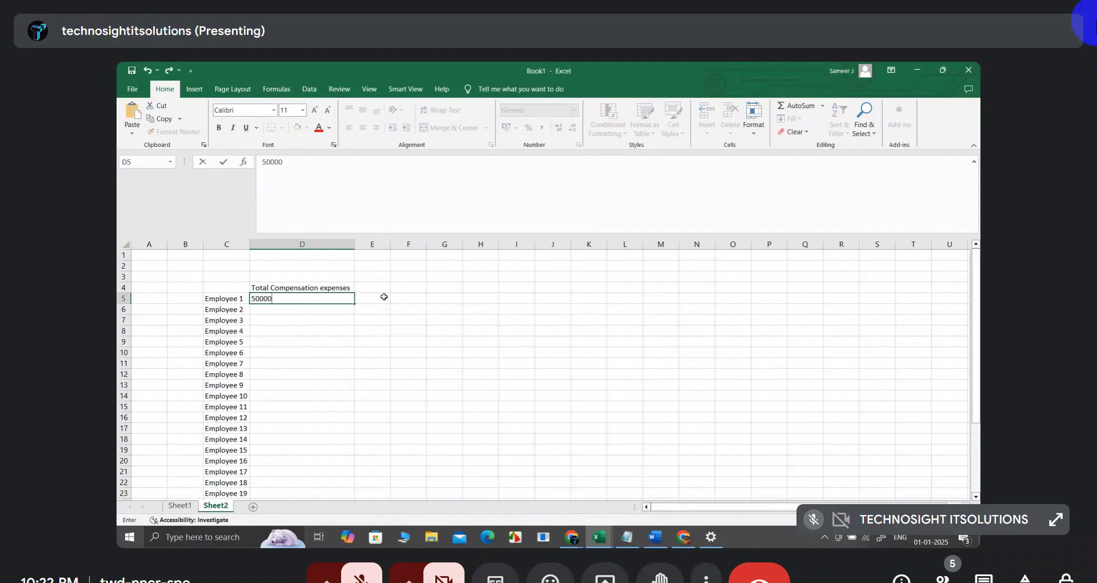
key(Return)
text(60000)
key(Return)
key(Right)
key(Right)
key(Right)
key(Left)
key(Left)
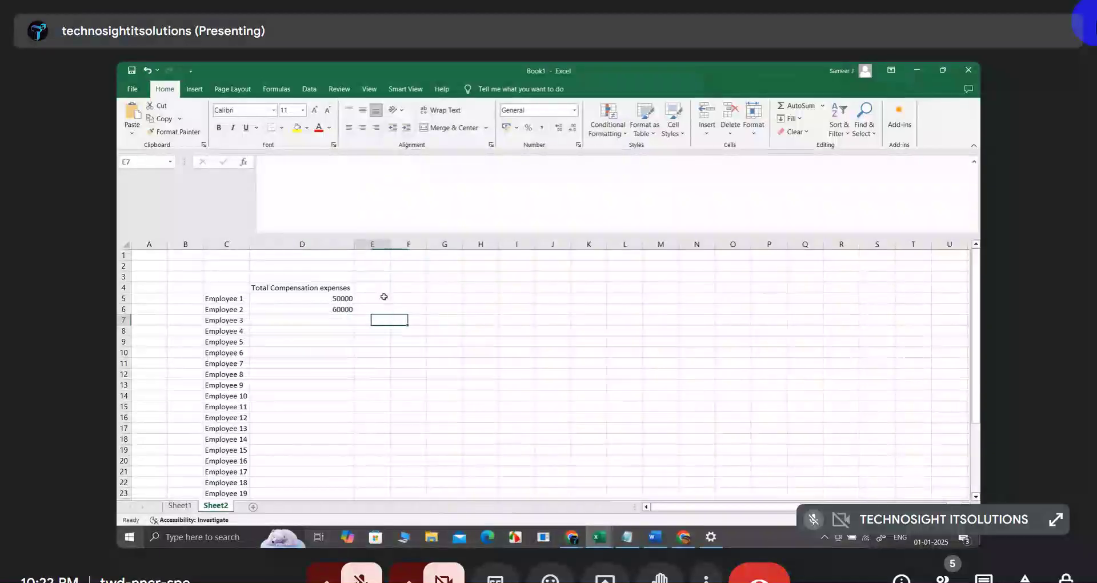
click(223, 298)
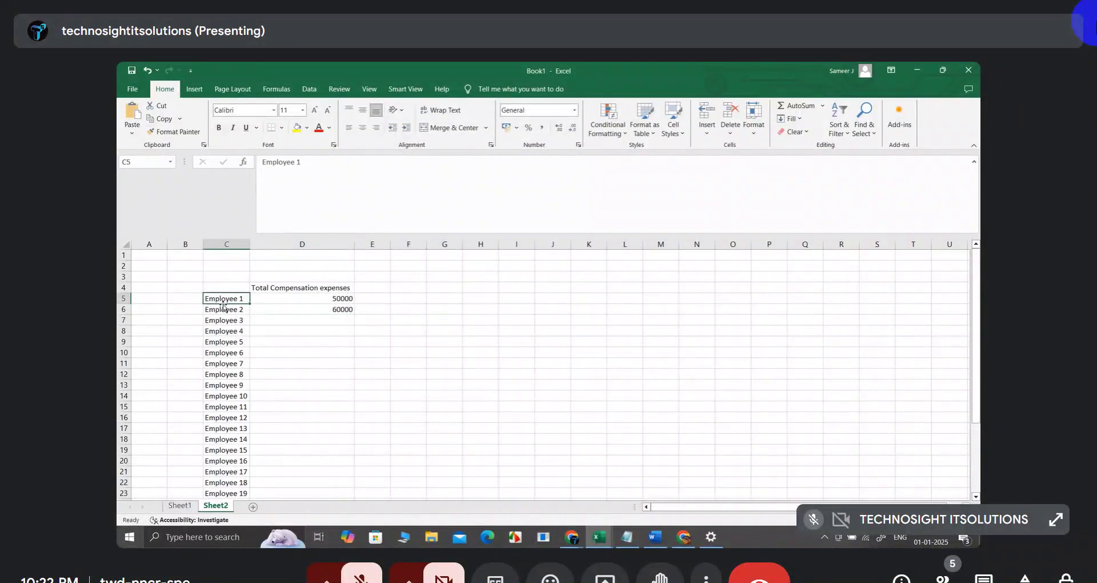
right_click(233, 298)
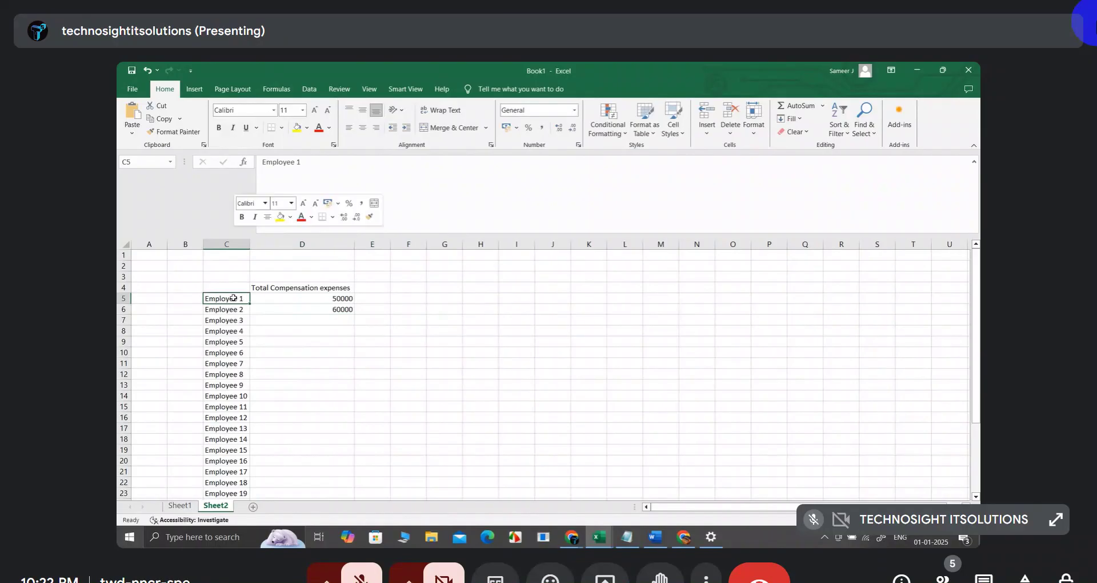
key(Escape)
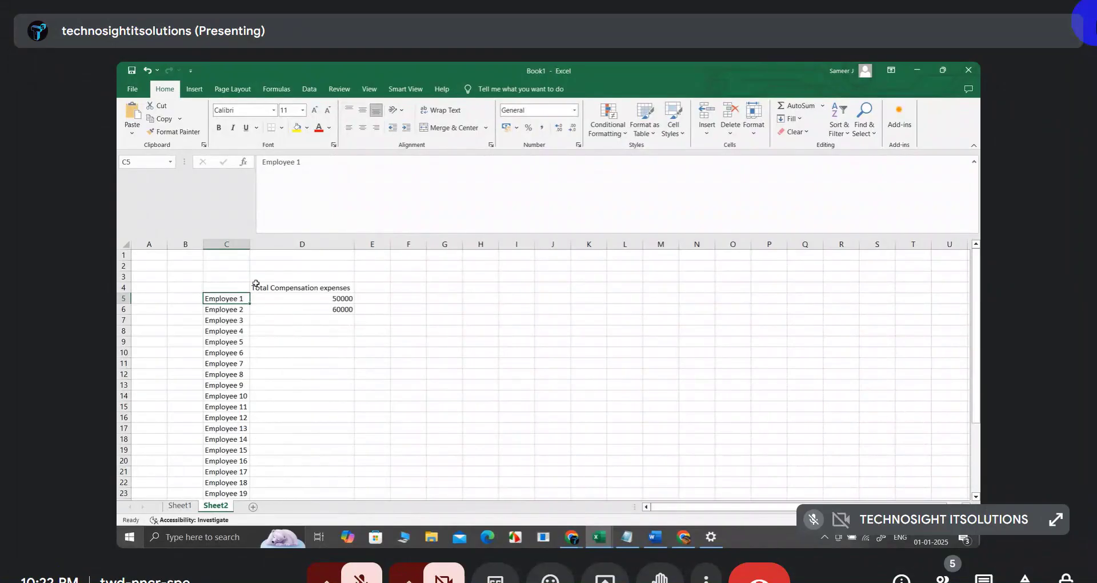
Enter the heading Employee 1 in cell K4 for a separate breakdown beside the employee list.
click(572, 287)
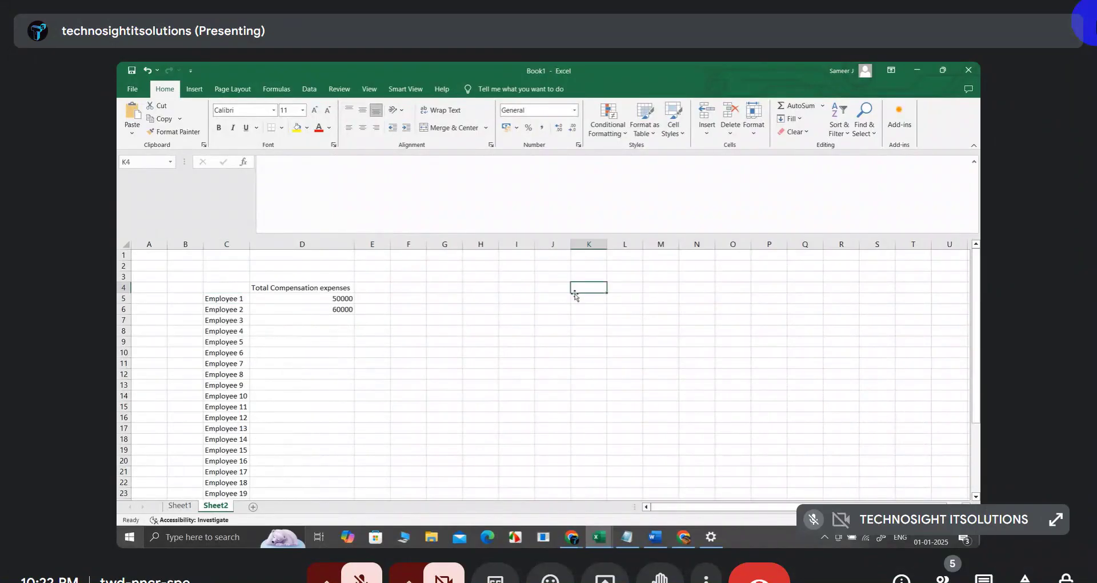
text(Employye)
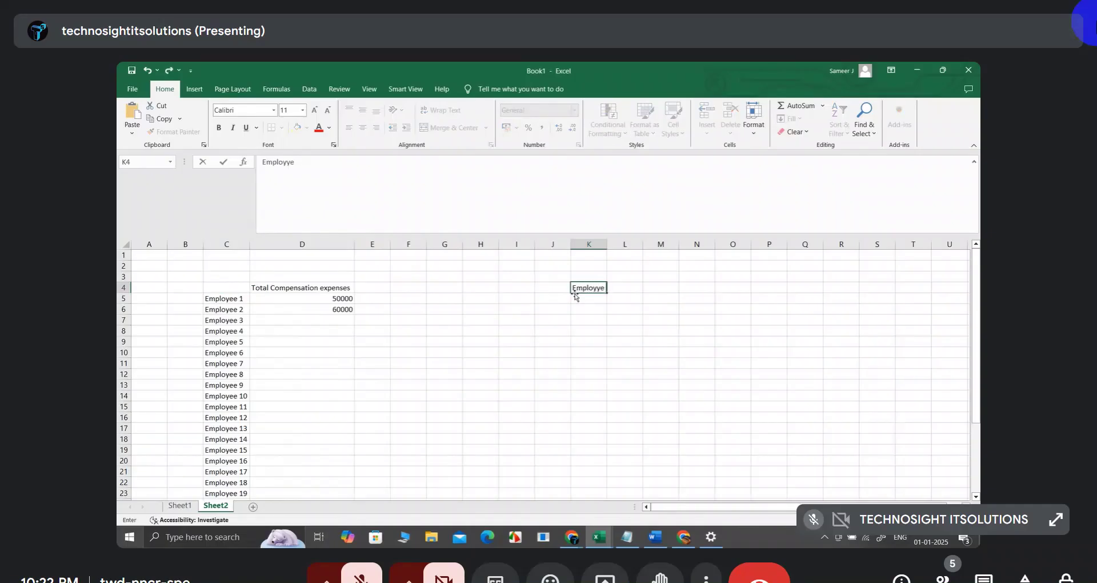
text(ee 1)
key(Return)
Enter Jan in J6 and fill the months across row 6 through Dec in column U.
key(Left)
key(Down)
key(Left)
key(Right)
text(Jan)
key(Right)
key(Left)
drag(571, 310, 949, 309)
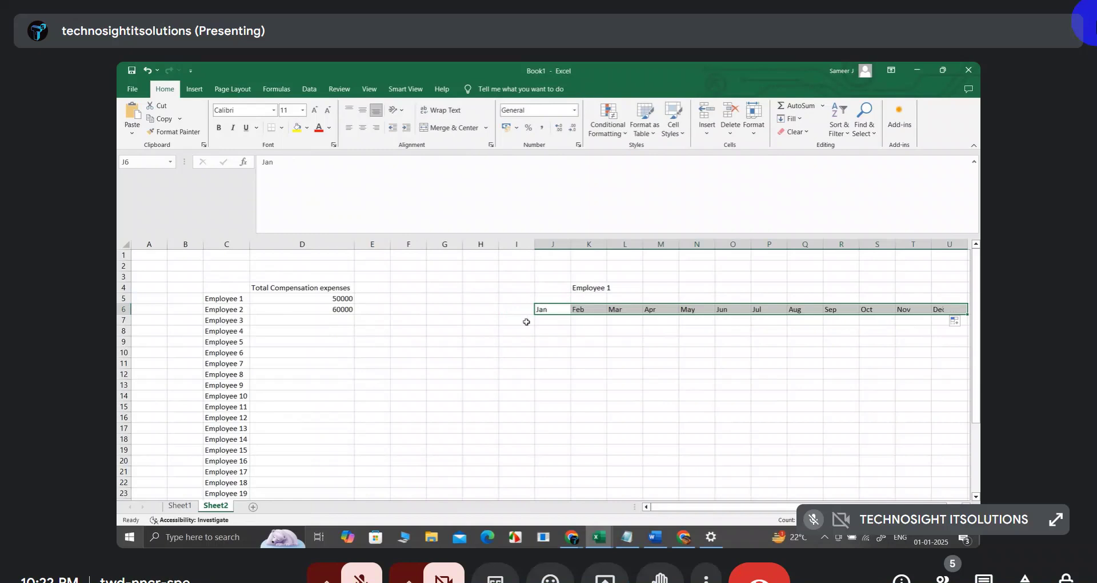
Enter the row labels Basic Salary in I7 and Addtiona Earnings in I8, and widen column I to fit them.
click(528, 321)
text(Basic)
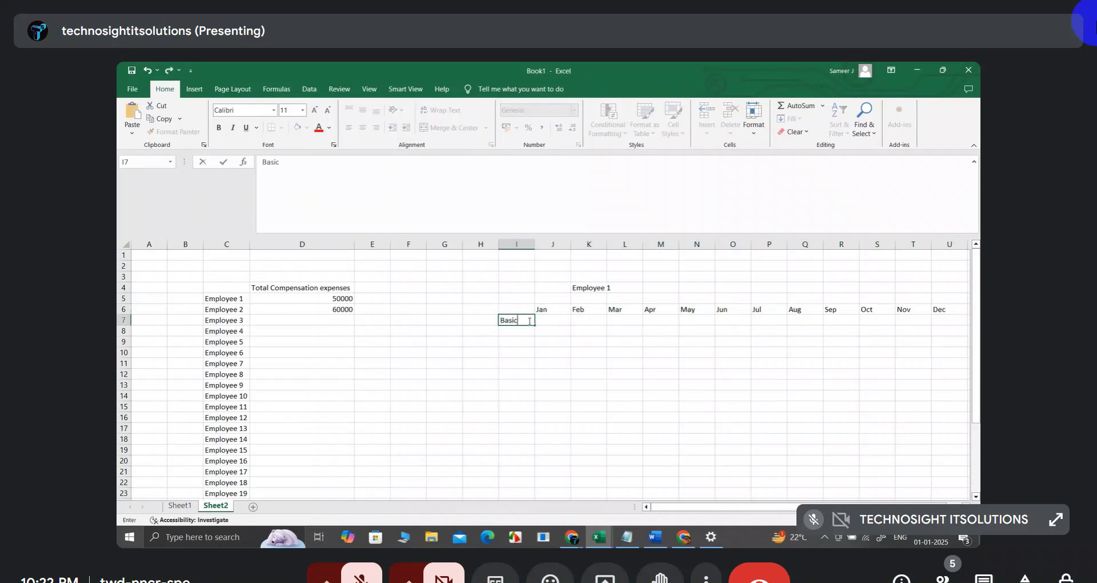
text( Salary)
key(Return)
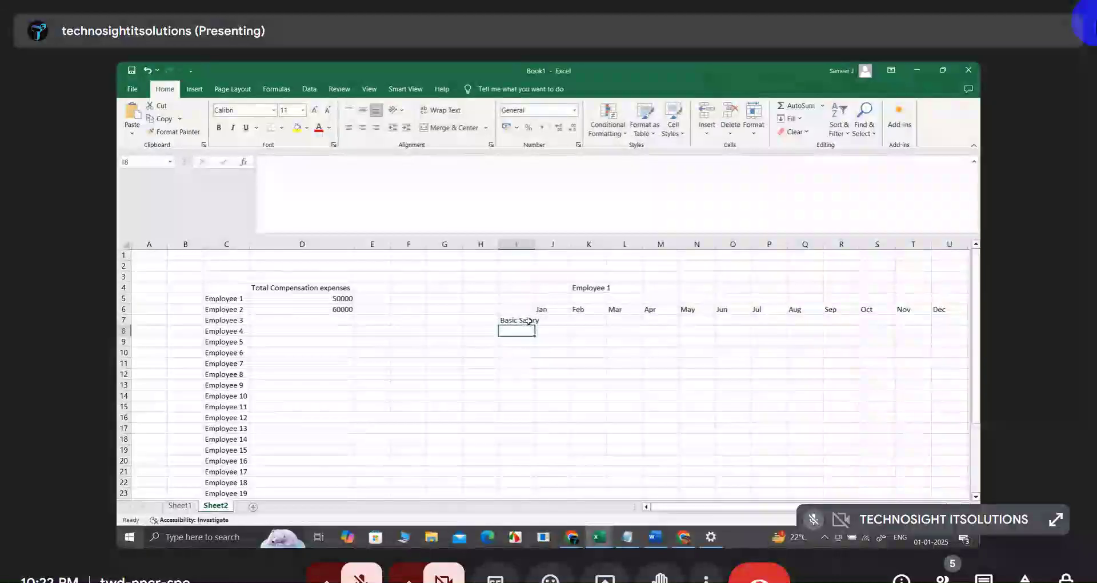
text(Addtiona)
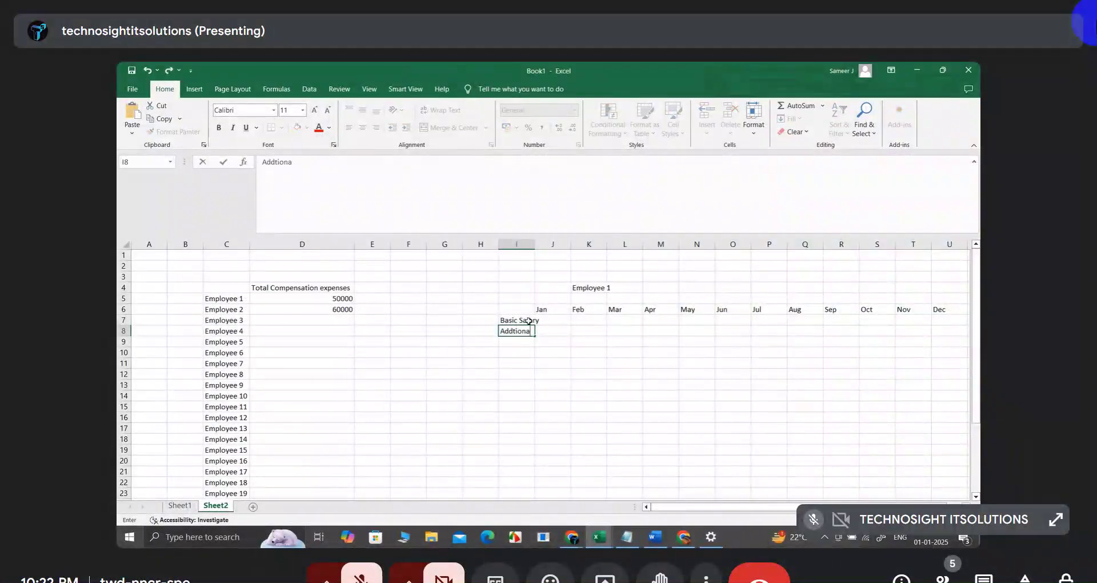
text( Earnings)
key(Return)
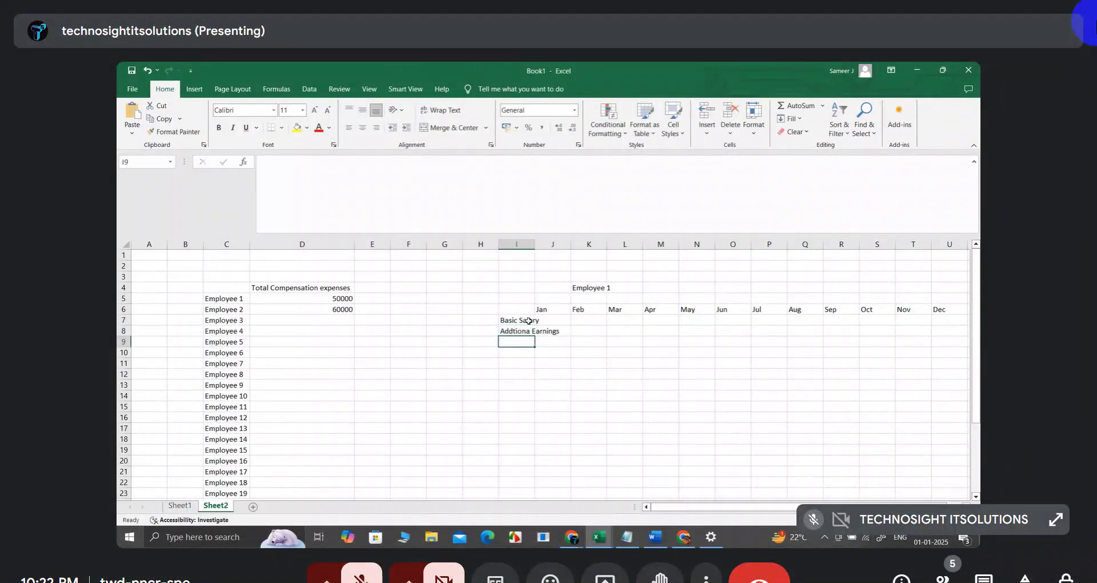
drag(536, 244, 562, 244)
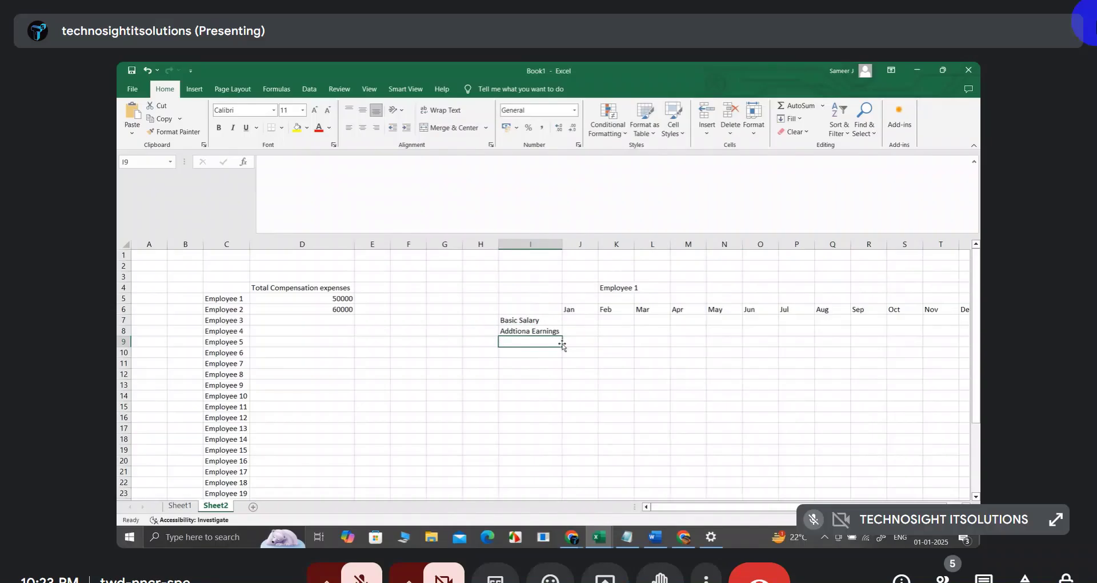
Add the row labels Overtime, HRA and Medical Allowance in I9 to I11, and widen column I slightly to fit.
text(Overtie)
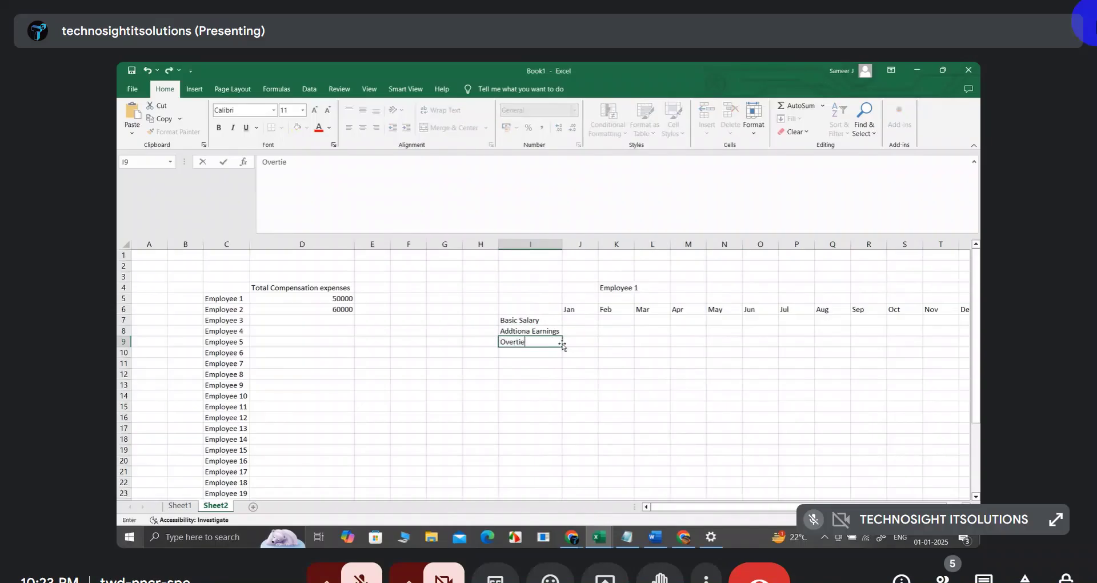
key(Return)
double_click(562, 343)
text(me)
key(Return)
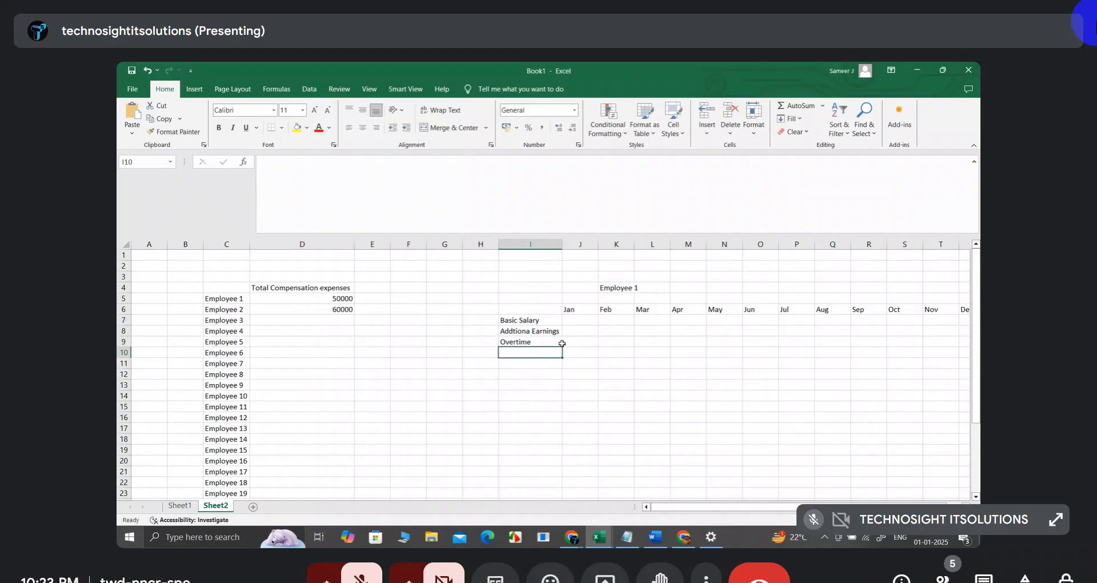
text(HRA)
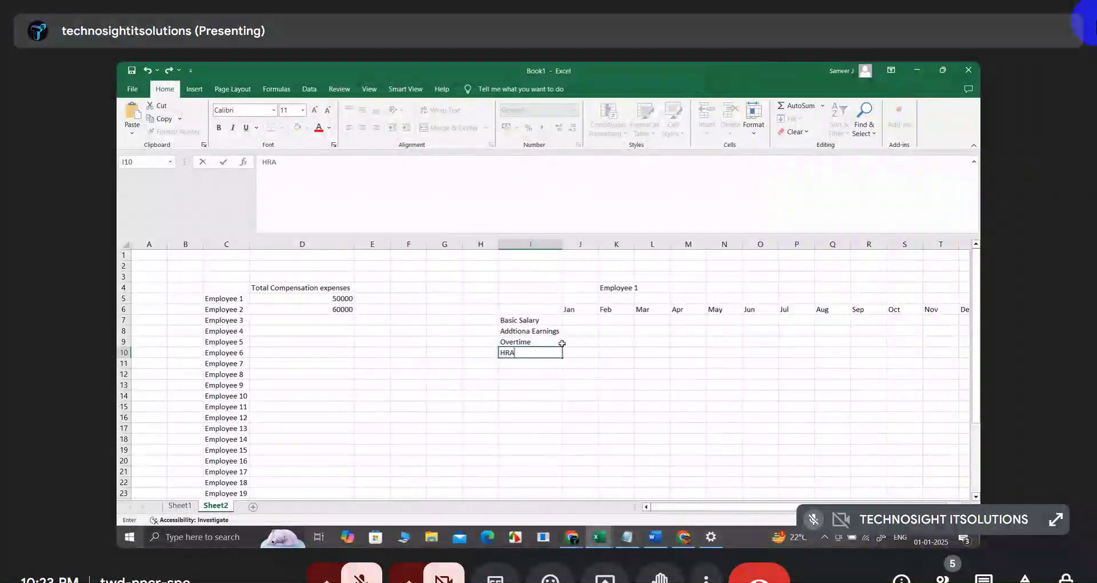
key(Return)
text(Me)
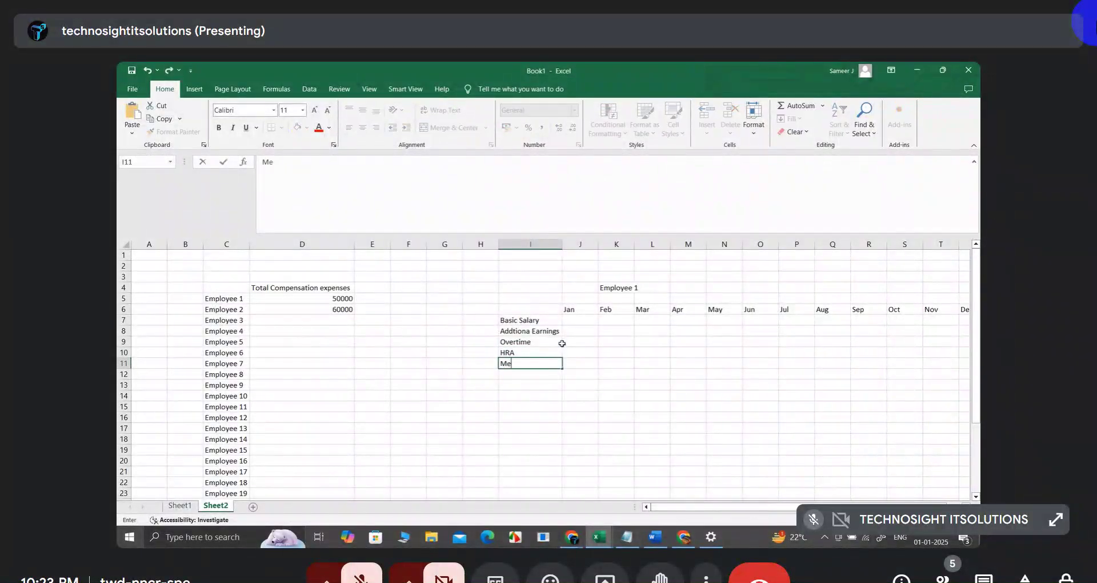
text(dical Allowance)
key(Return)
drag(560, 242, 563, 242)
Fit column K to the width of its Employee 1 heading.
drag(207, 298, 346, 299)
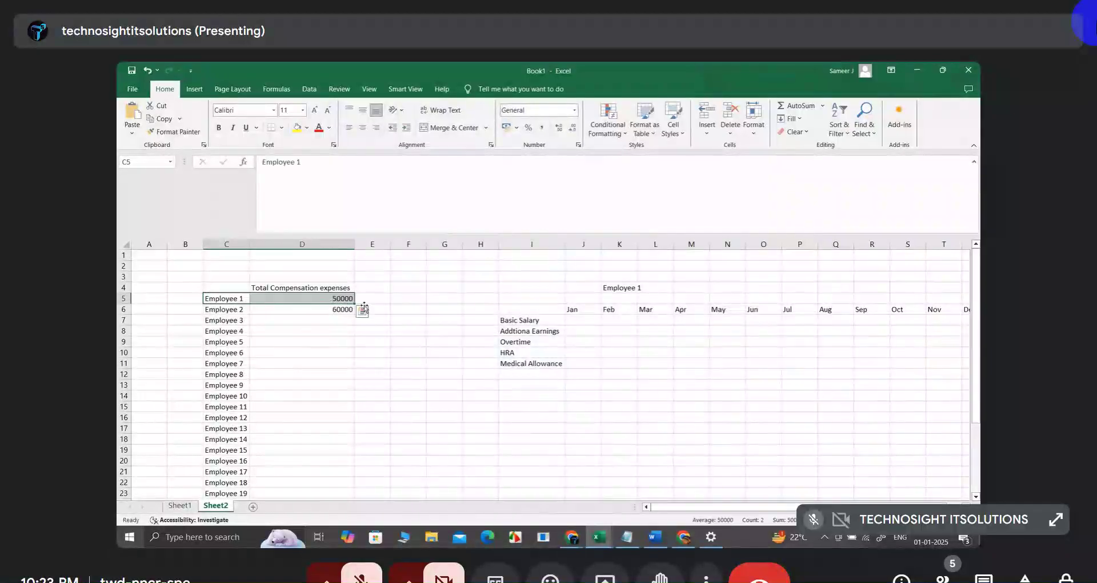
double_click(635, 243)
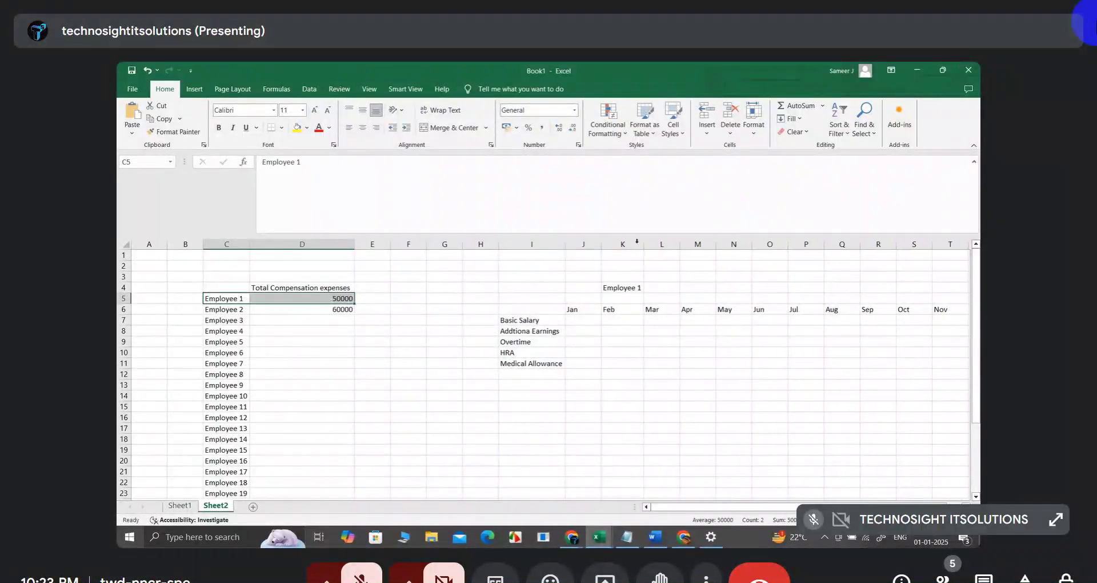
click(629, 352)
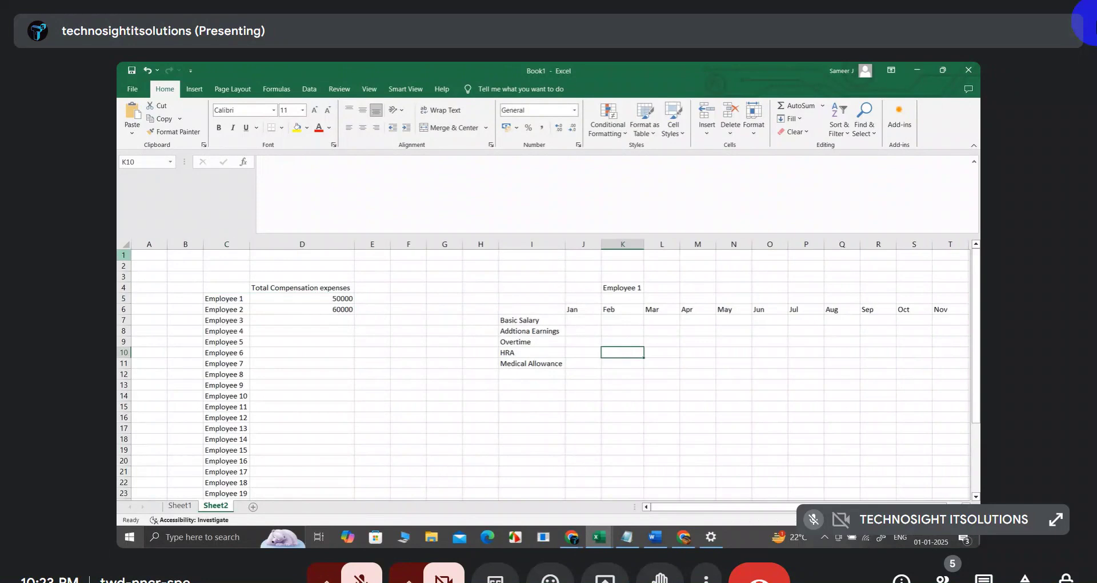
Examine how the context menu on Employee 1 in C5 would lead to that employee's monthly salary breakdown.
drag(222, 299, 226, 439)
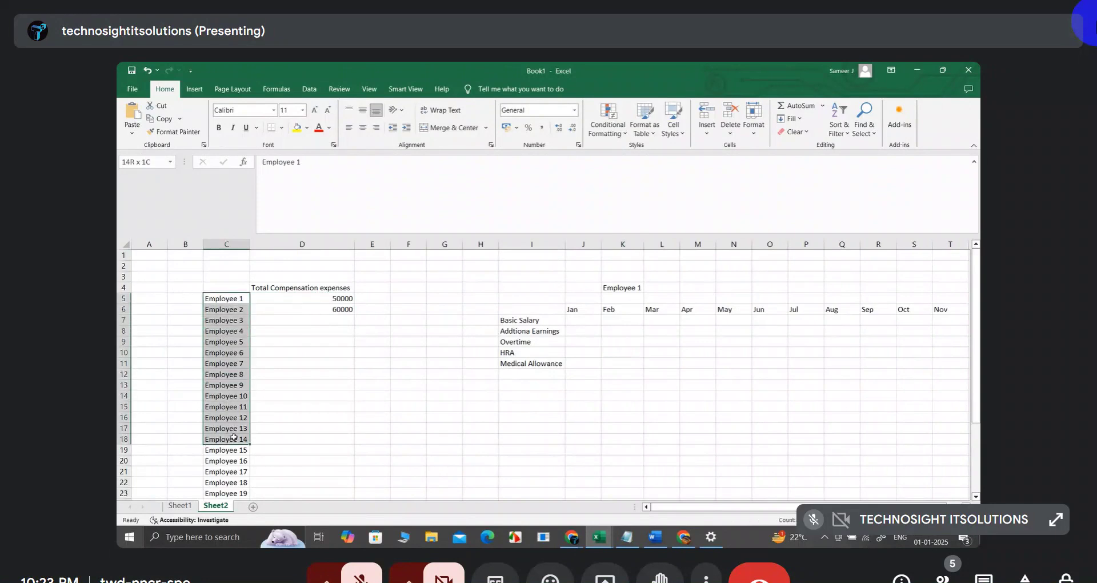
click(620, 286)
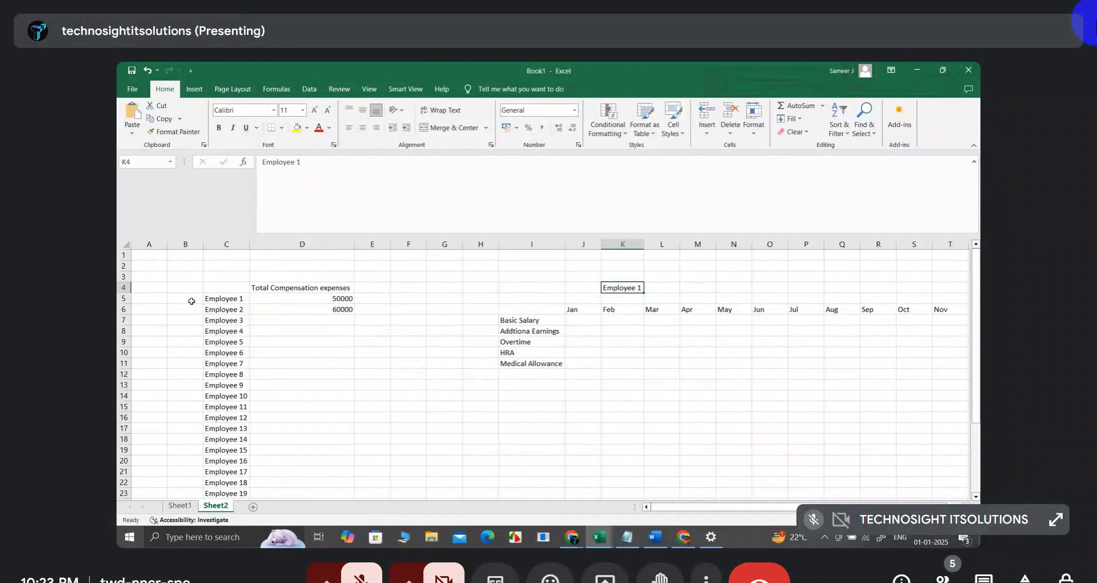
click(226, 300)
right_click(226, 303)
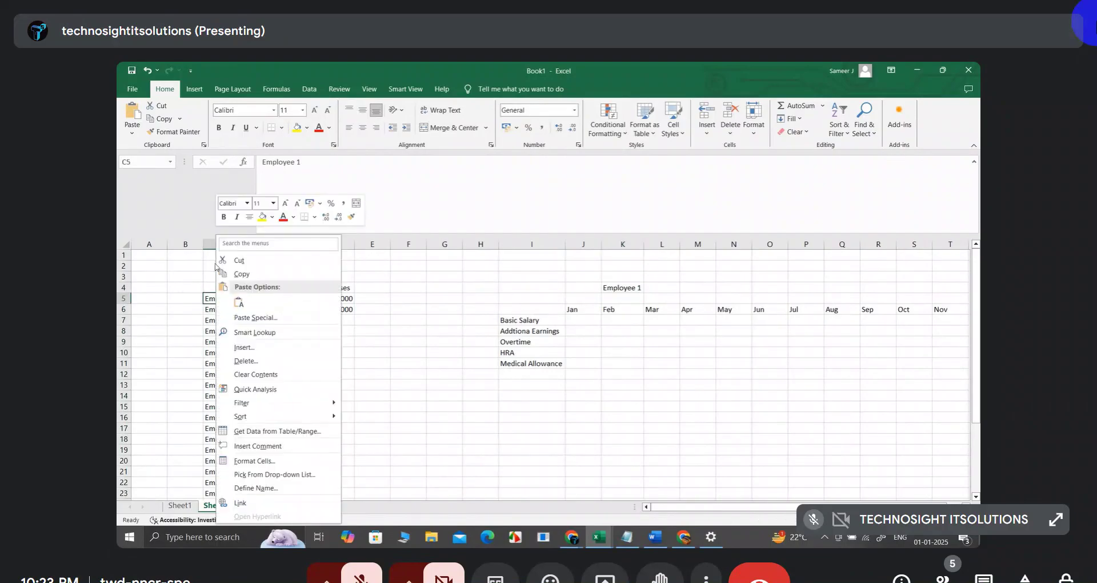
click(480, 274)
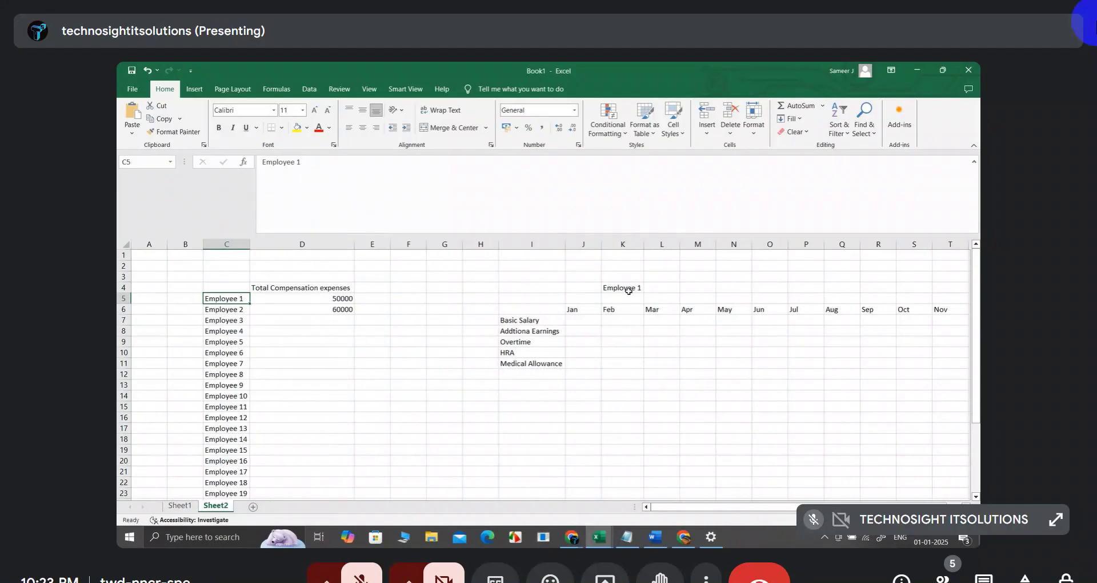
click(629, 289)
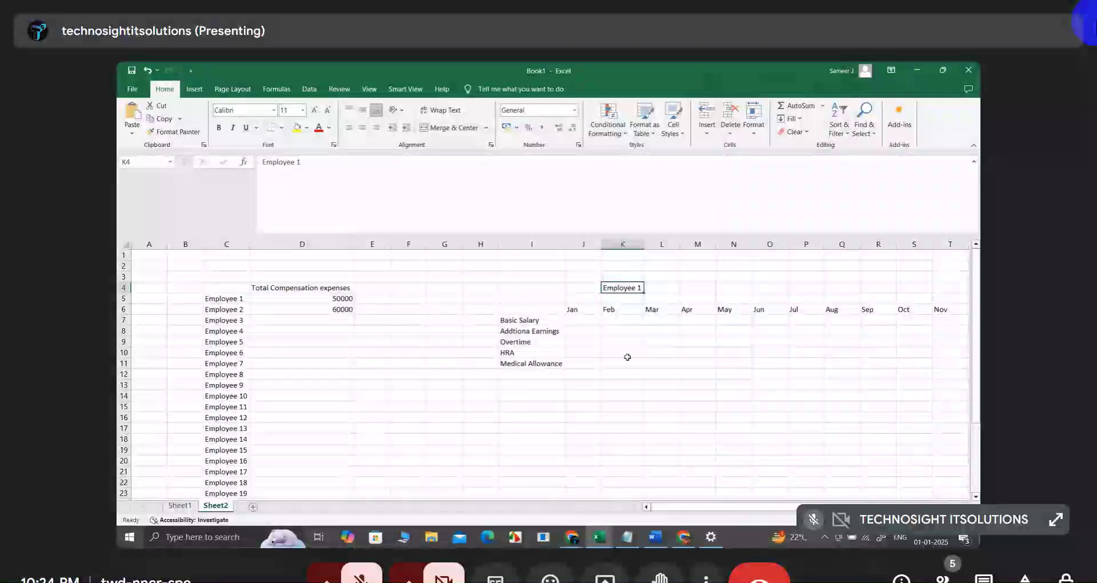
scroll(768, 351, right, 1)
scroll(769, 352, left, 1)
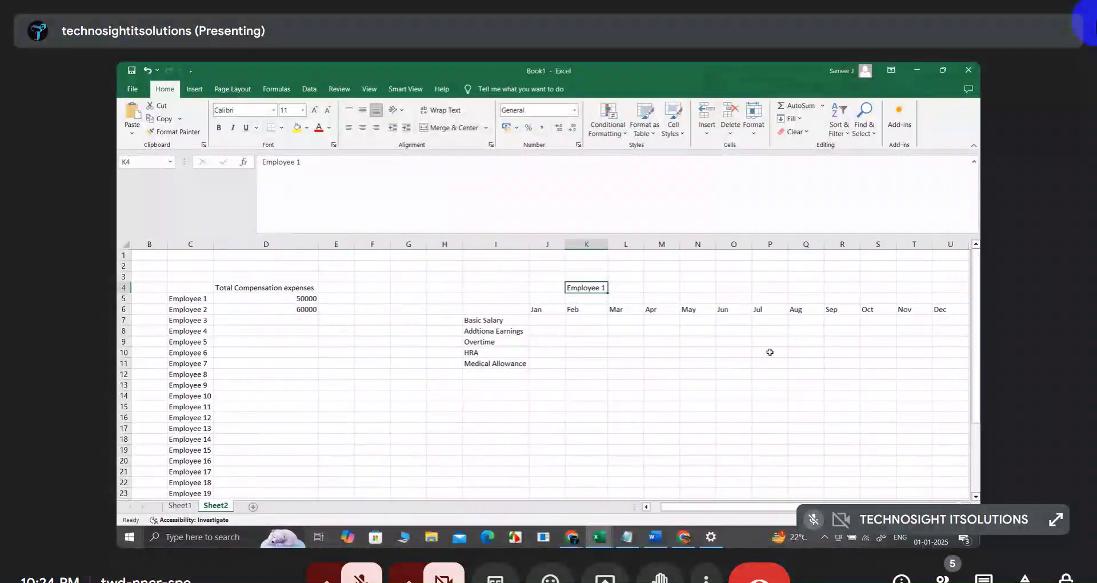
click(450, 416)
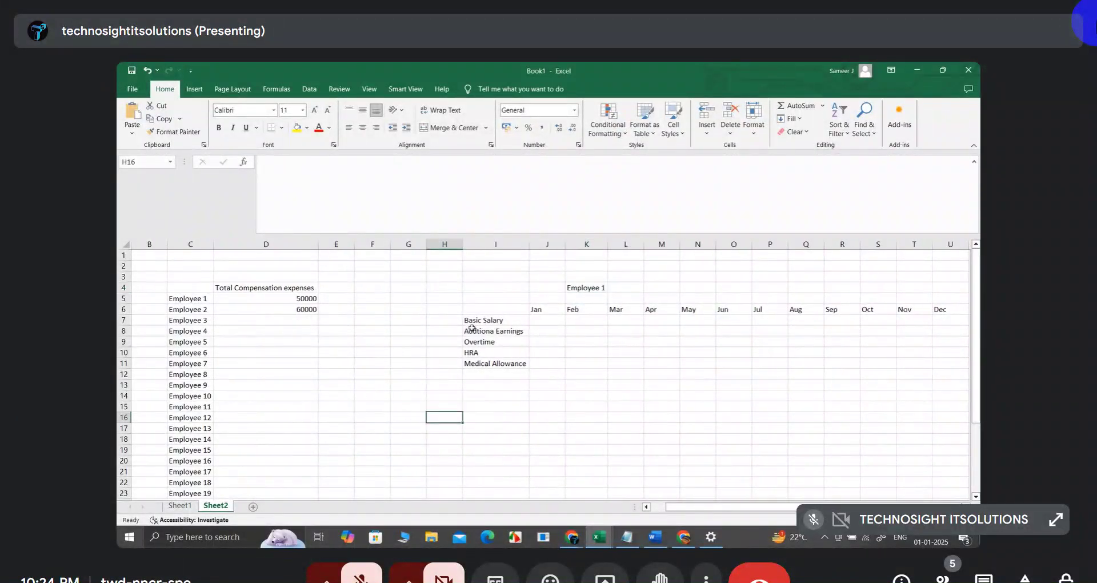
drag(481, 320, 494, 394)
click(494, 363)
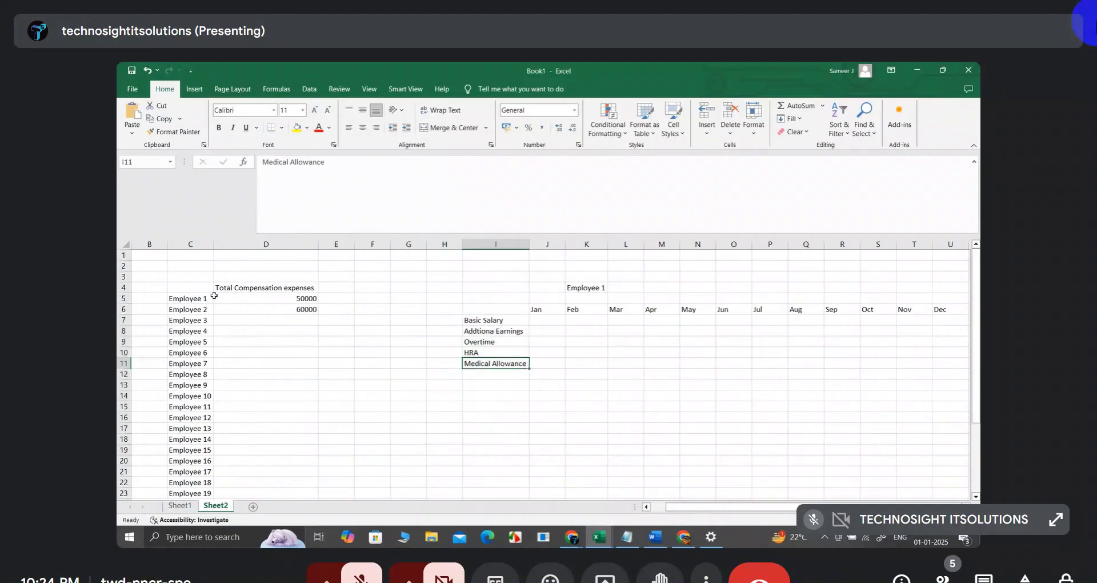
click(178, 301)
right_click(198, 302)
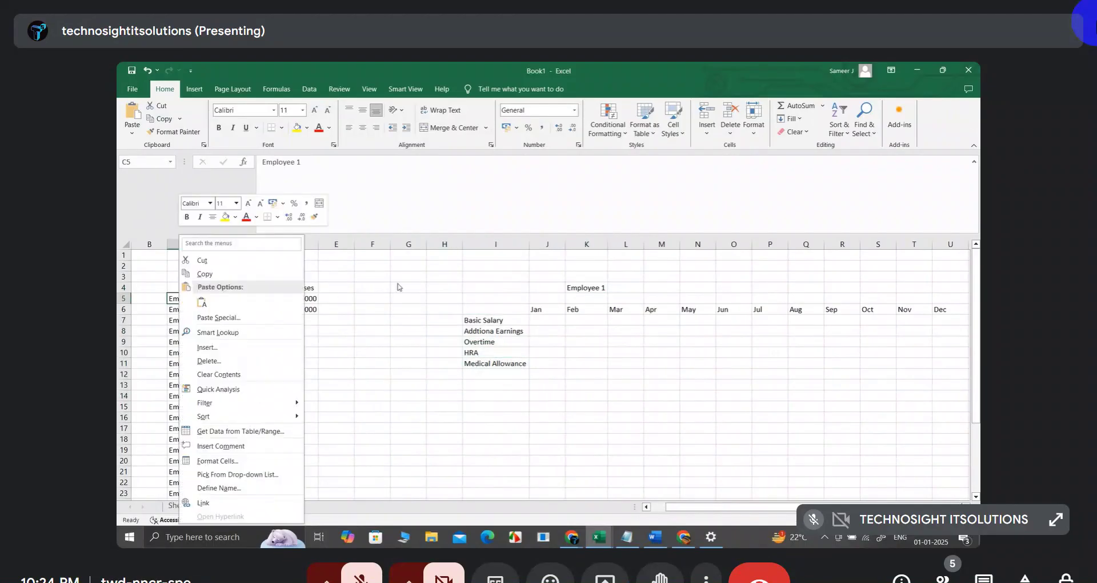
key(Escape)
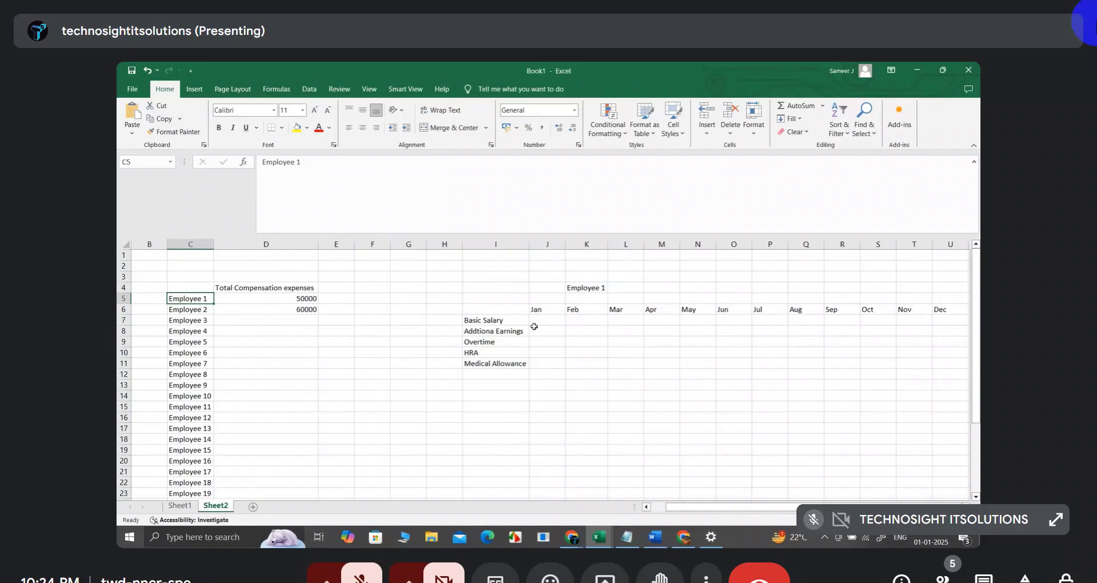
Compare Employee 1's total compensation in D5 with the salary components listed in I7 to I11.
drag(181, 288, 677, 374)
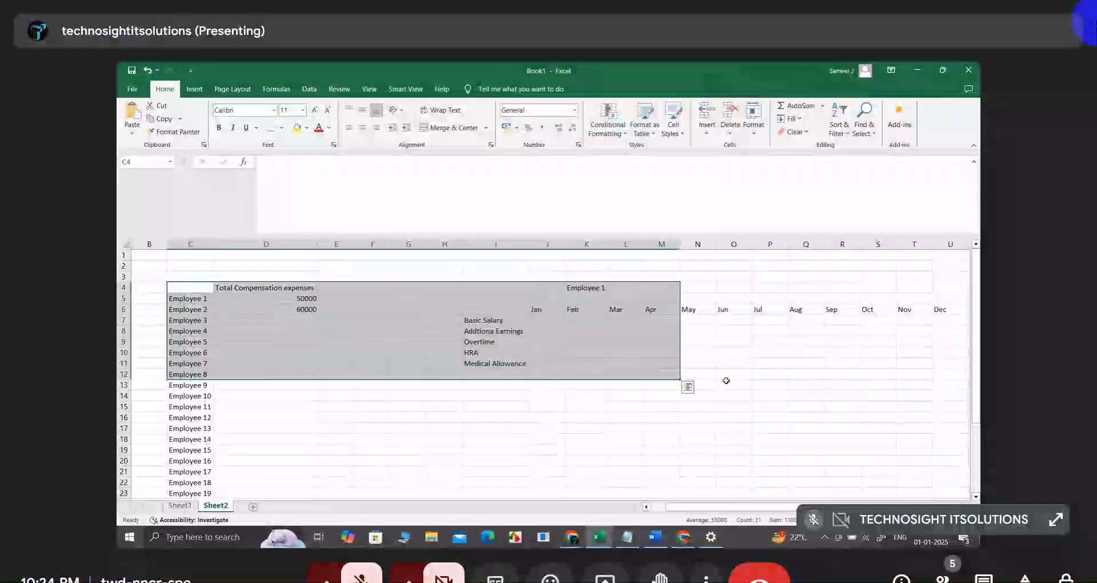
click(834, 351)
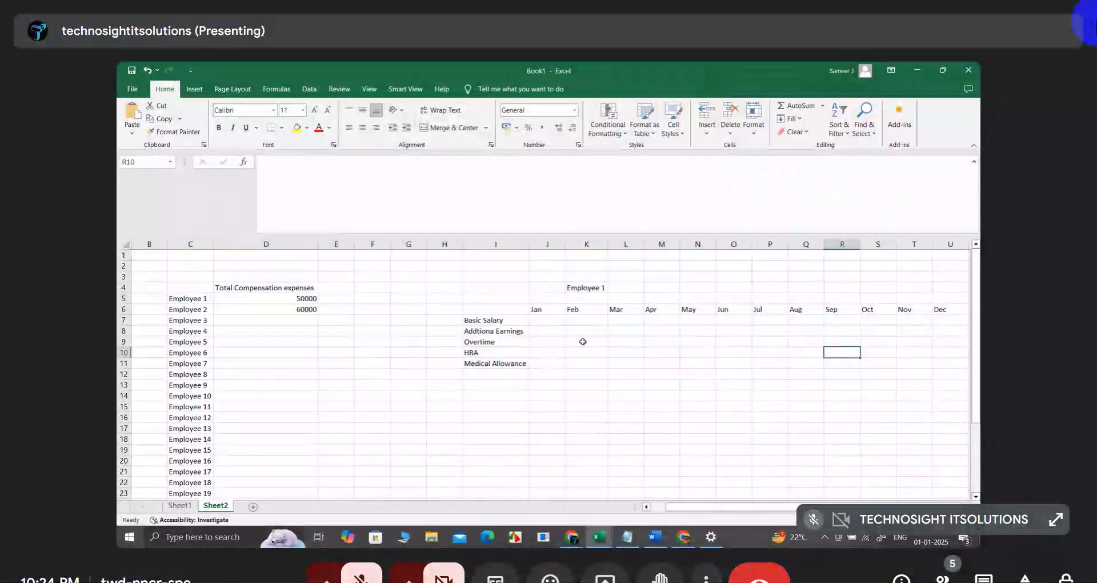
right_click(186, 297)
click(446, 279)
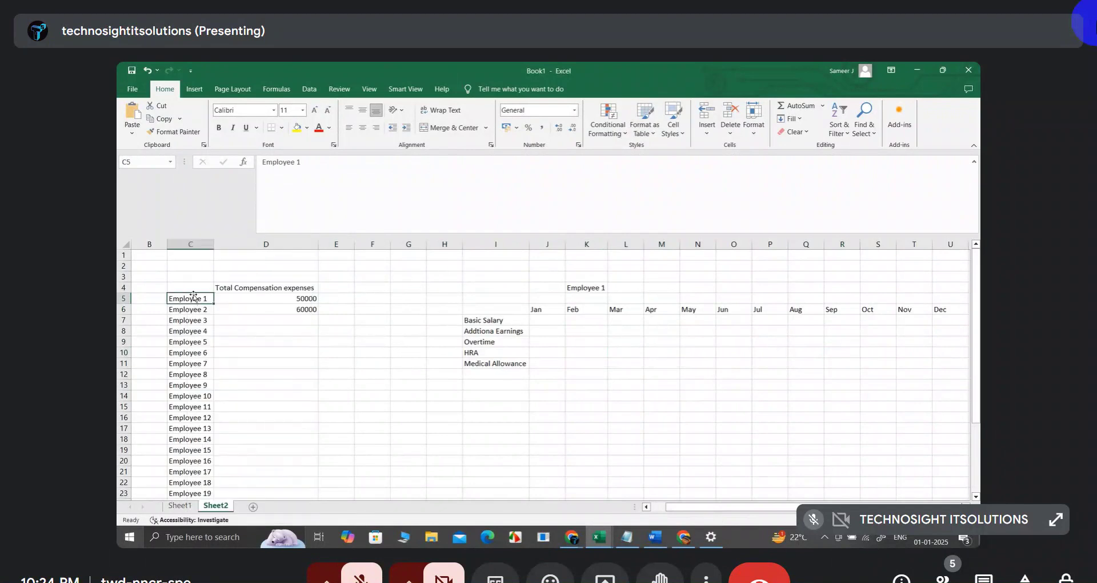
click(294, 300)
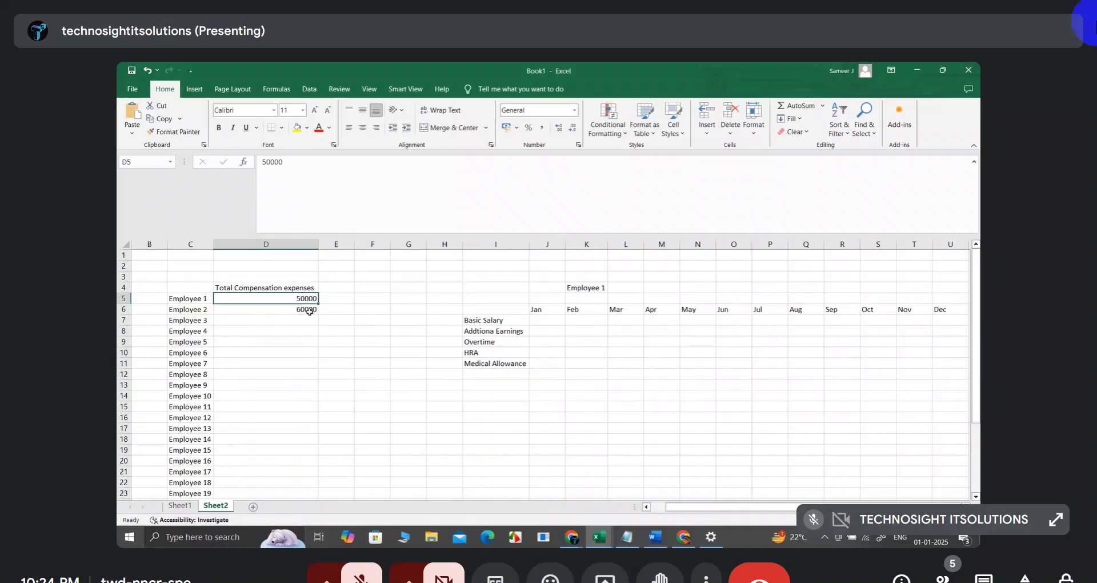
drag(495, 319, 495, 366)
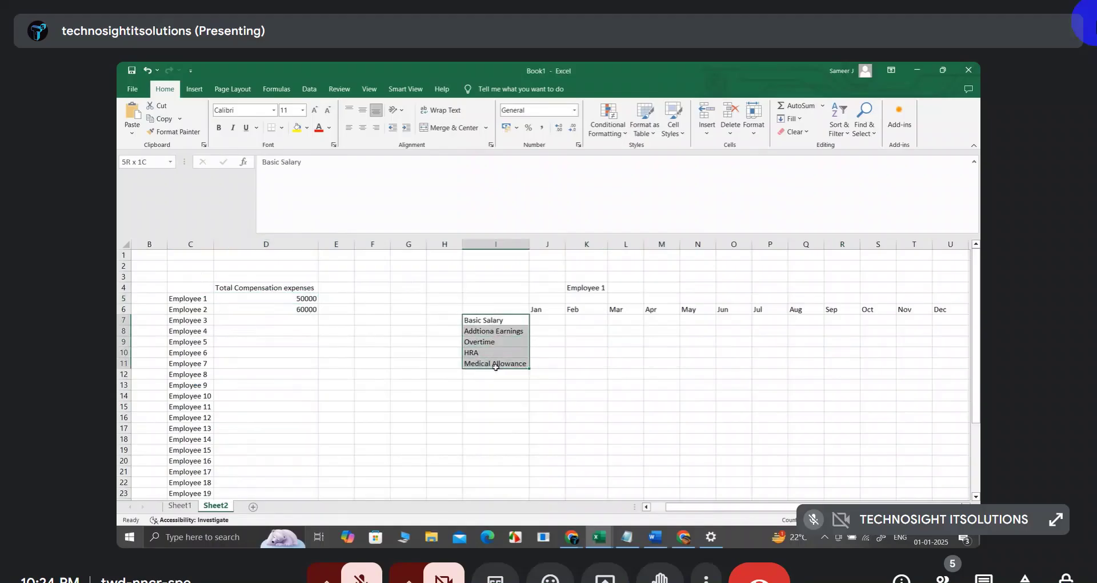
click(386, 341)
click(303, 301)
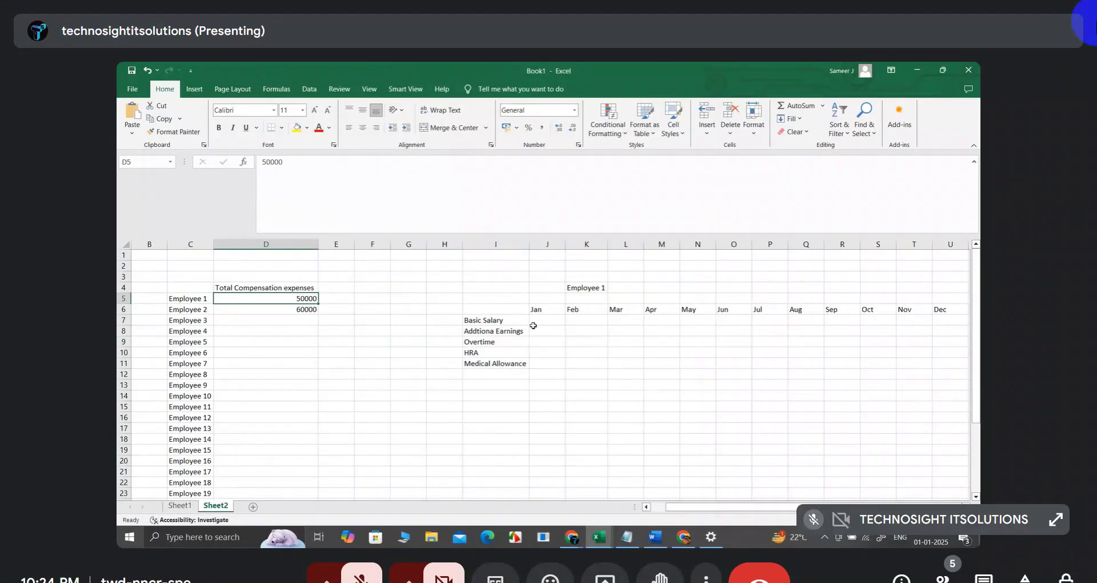
Review the summary list in columns C and D as the source form and the block I4:U11 as the target form.
click(189, 286)
drag(191, 287, 289, 417)
click(350, 320)
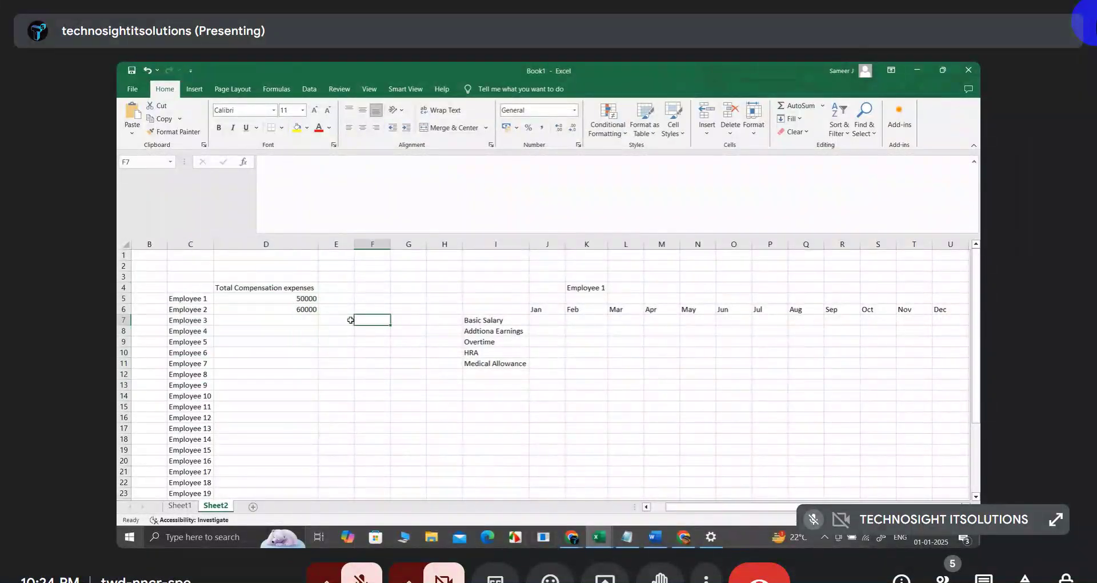
click(187, 298)
right_click(188, 298)
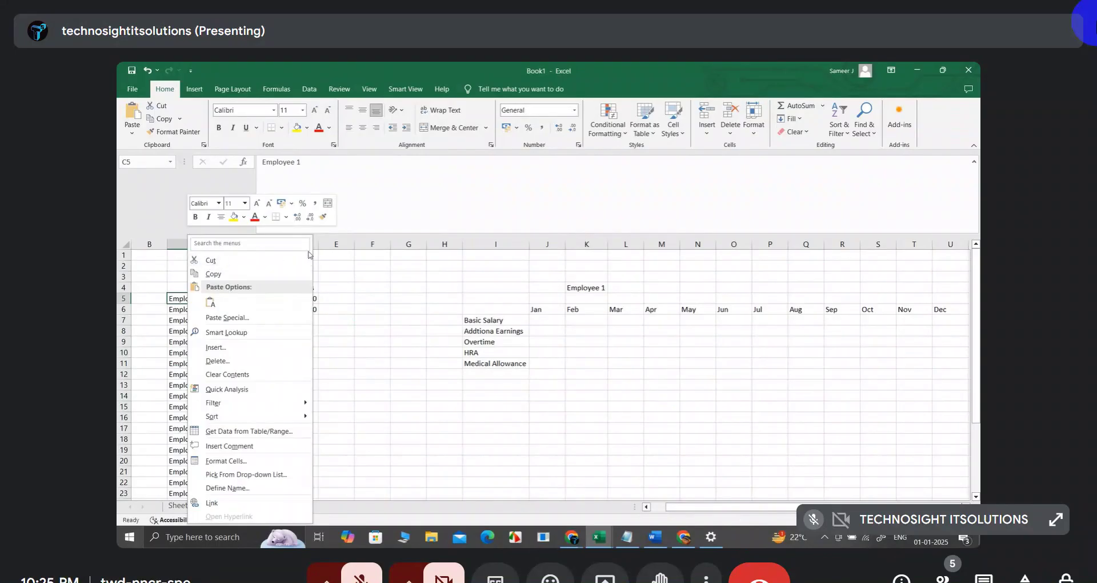
click(404, 282)
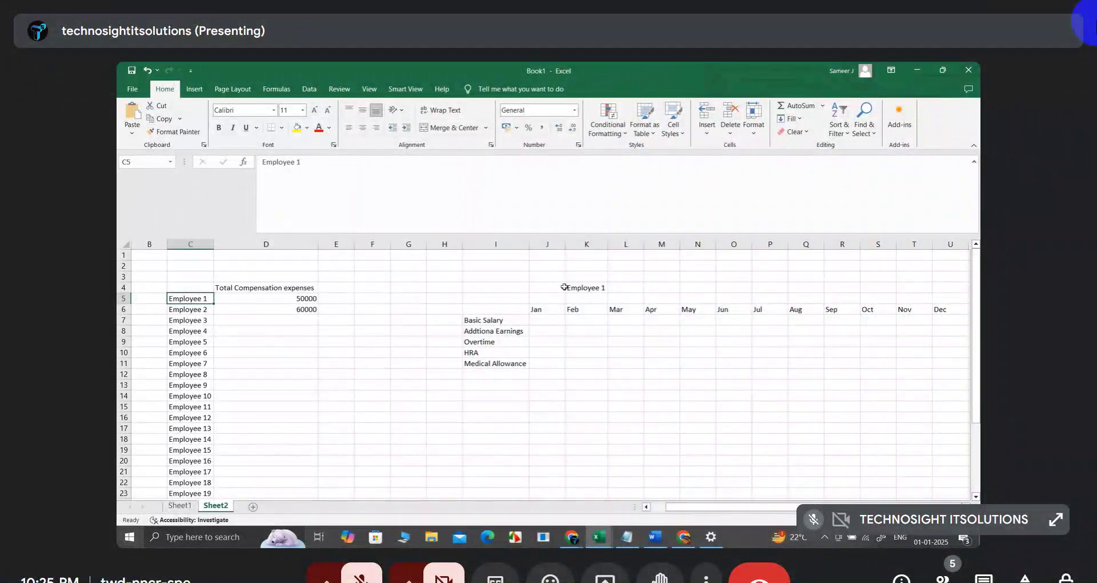
drag(511, 289, 963, 368)
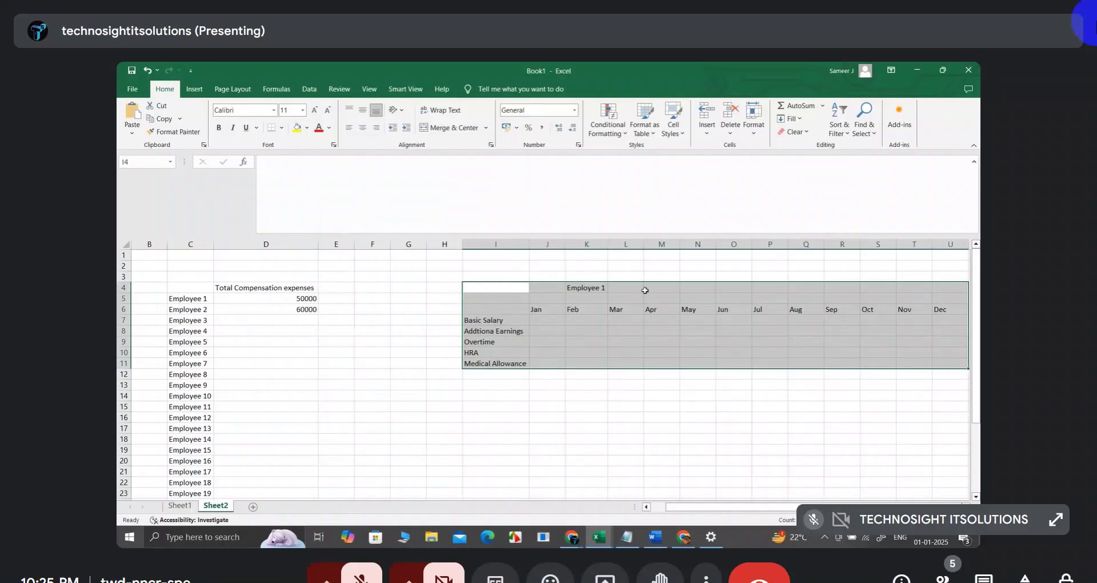
click(592, 288)
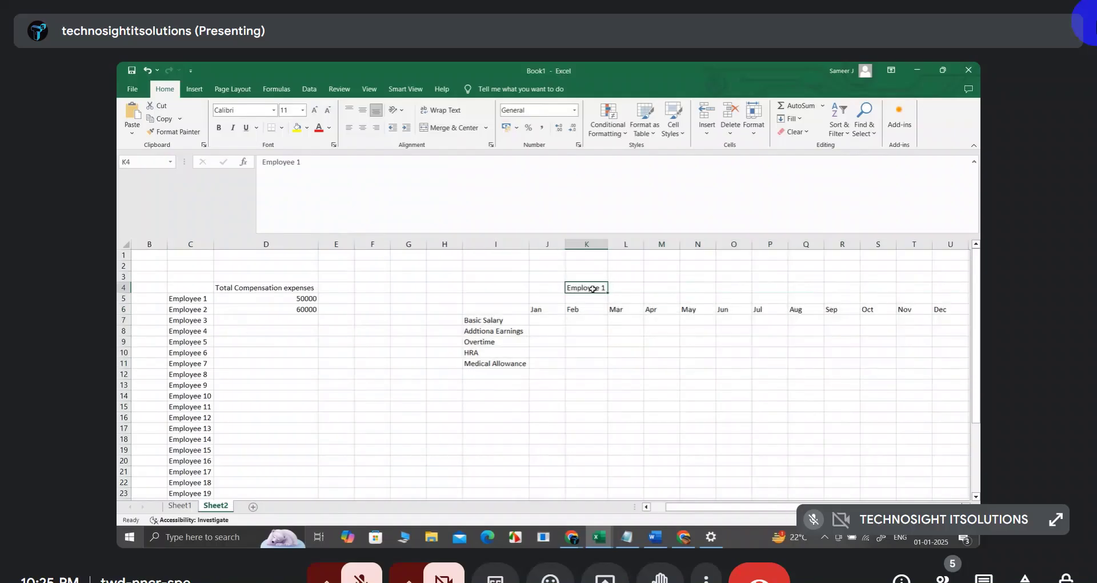
right_click(187, 299)
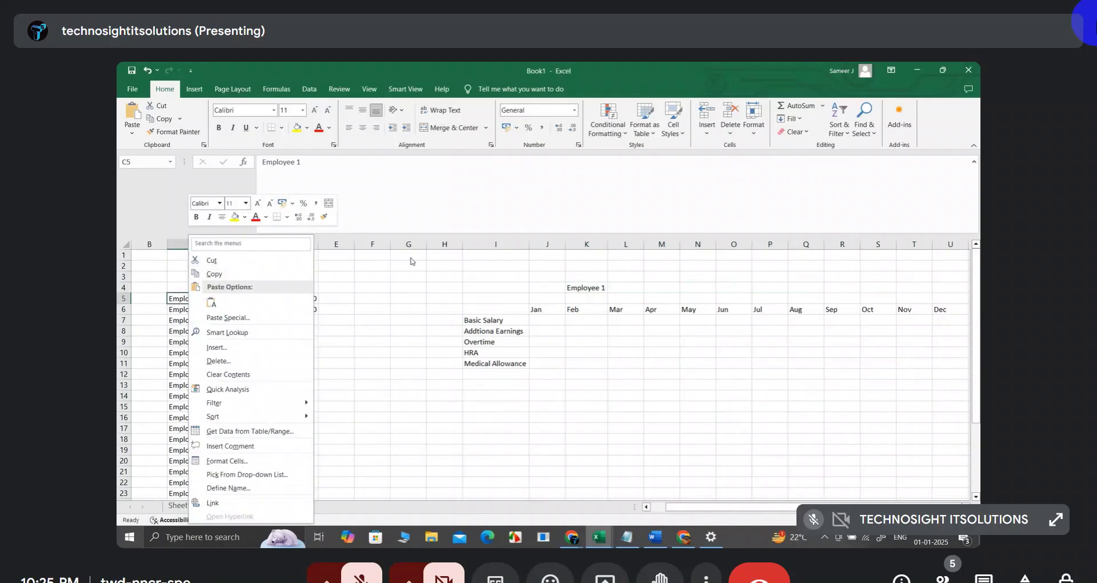
click(384, 272)
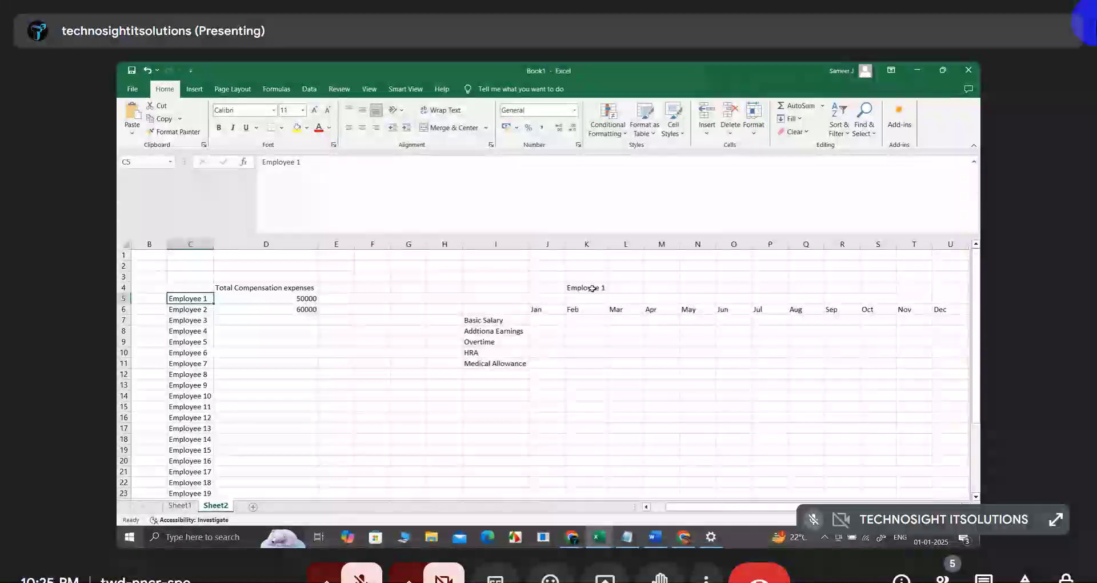
Switch back to Naveen_Form in Oracle EPM Cloud Planning and select an empty cell beside its data grid.
key(alt+Tab)
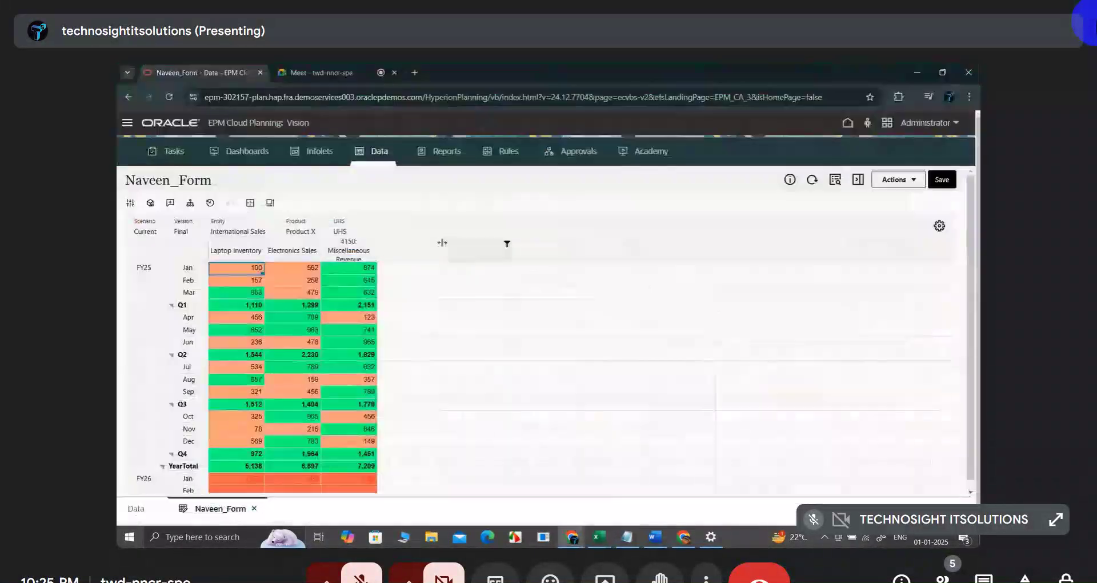
click(492, 304)
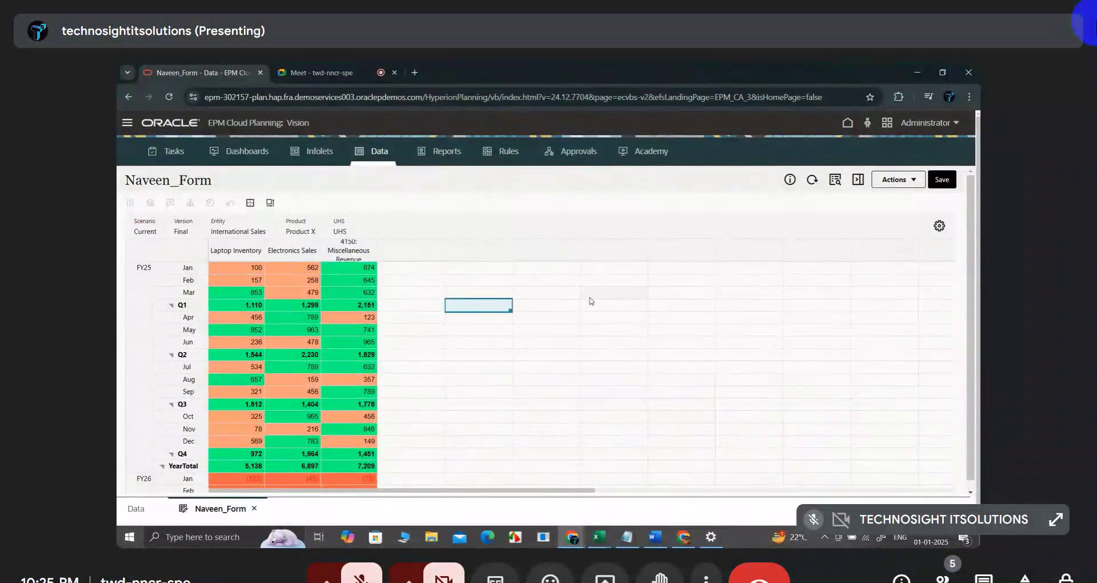